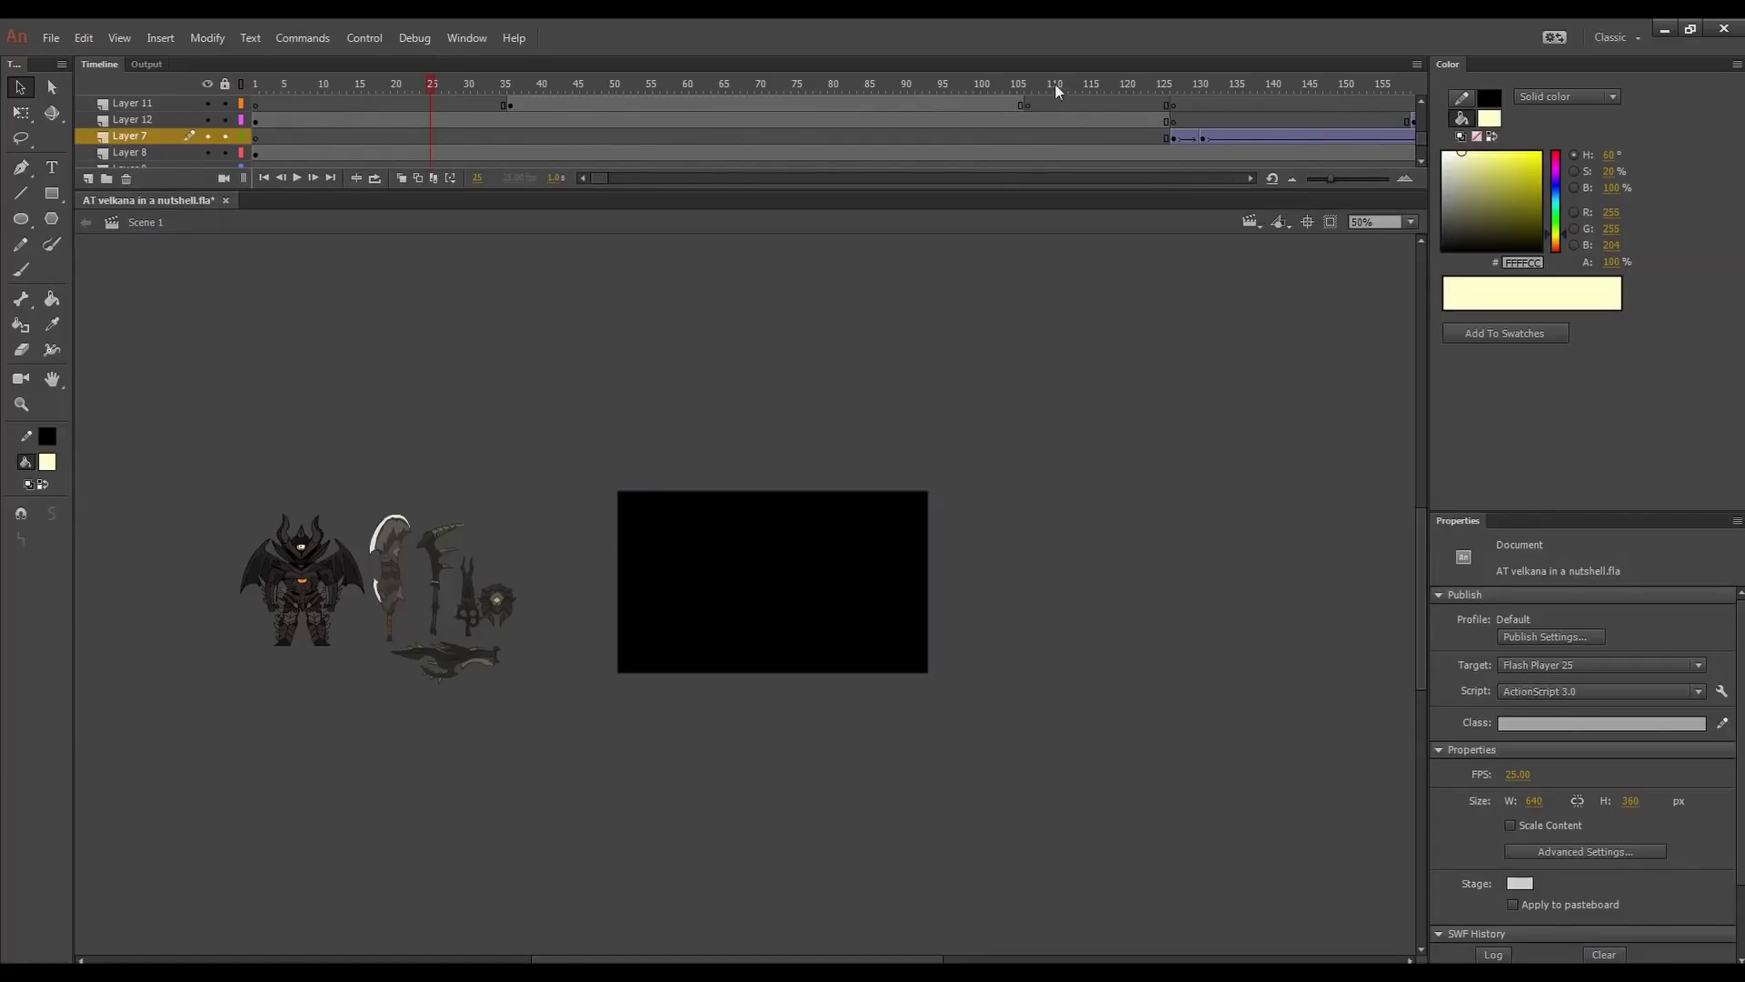
# - Enlarge the timeline area to show more layers and preview the opening title and quest scenes
pyautogui.moveTo(498, 82); pyautogui.dragTo(600, 102)
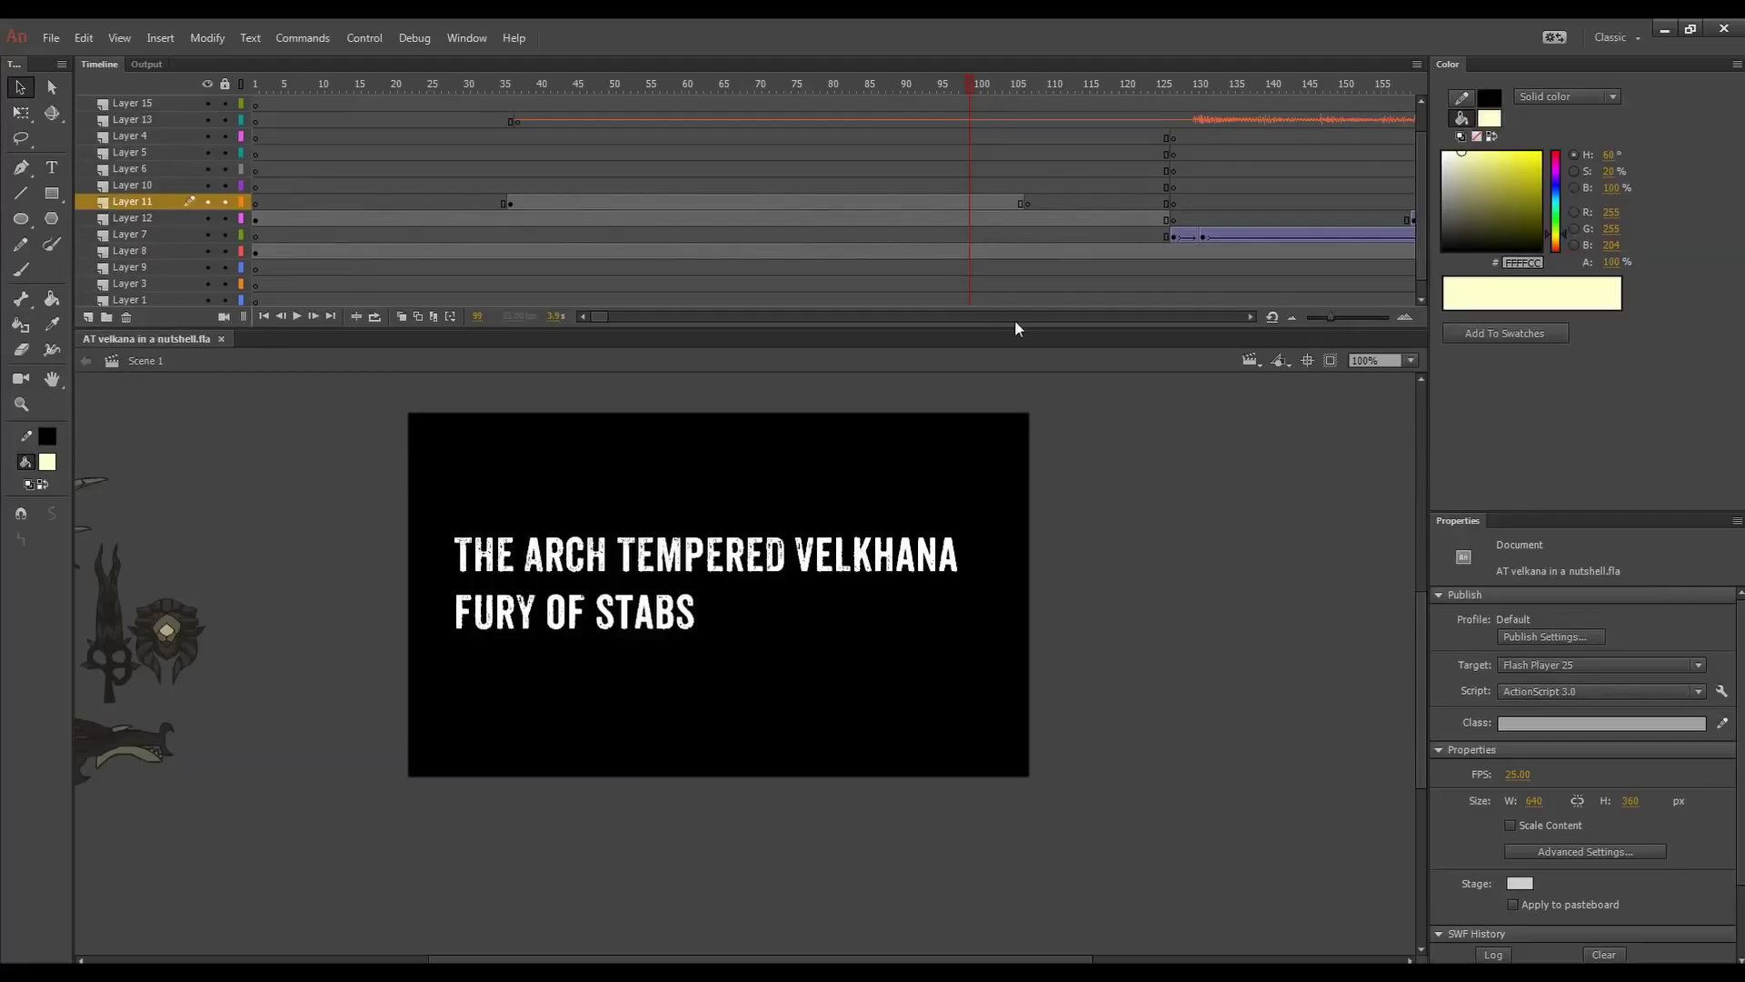
pyautogui.moveTo(1014, 324); pyautogui.dragTo(1015, 384)
pyautogui.moveTo(1218, 88); pyautogui.dragTo(1278, 107)
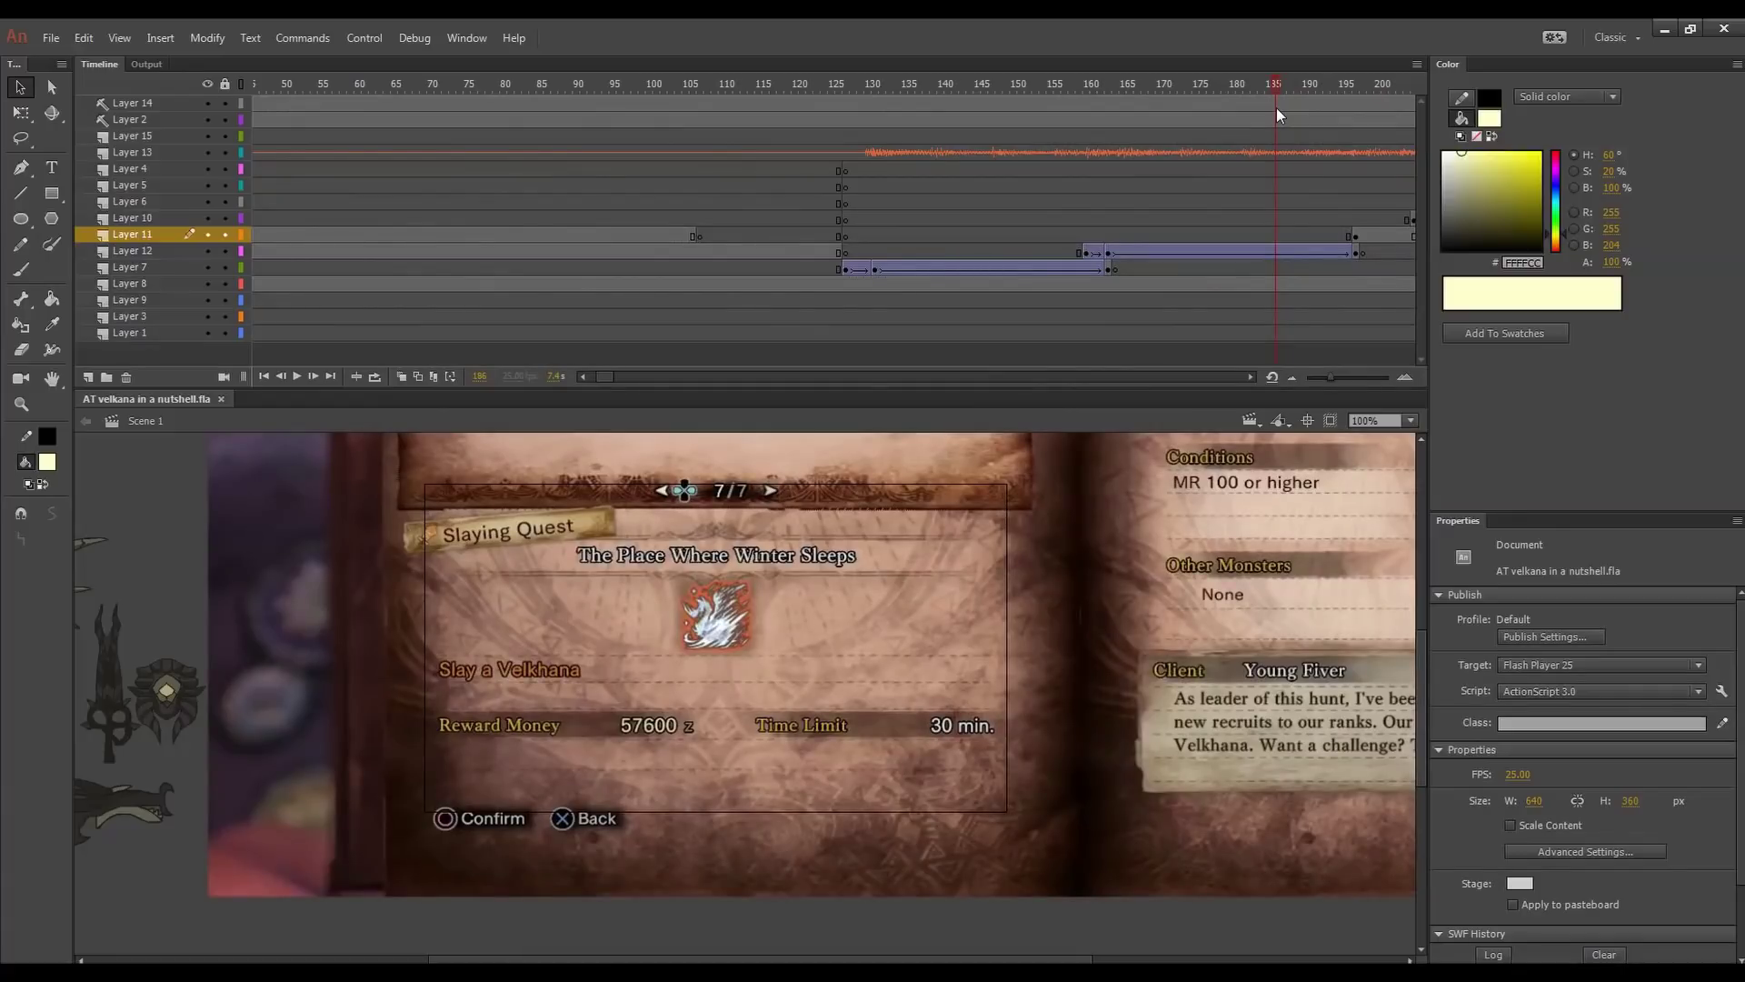
pyautogui.moveTo(1278, 107); pyautogui.dragTo(1166, 125)
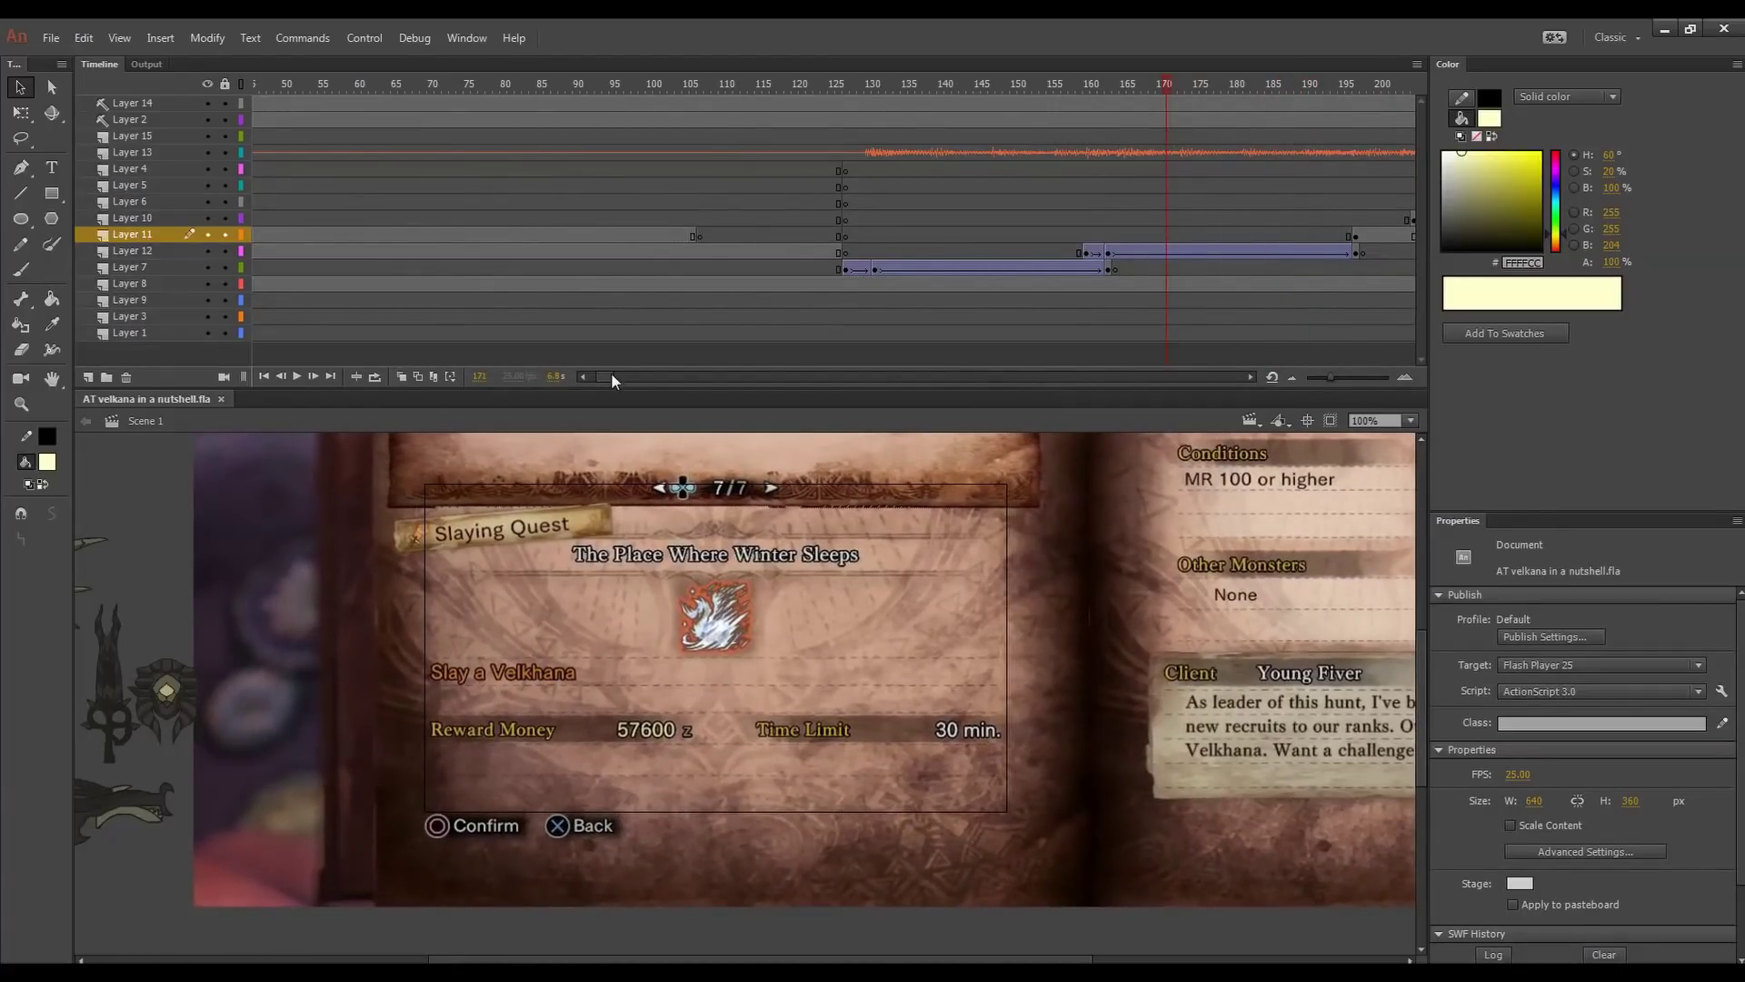
pyautogui.moveTo(603, 376); pyautogui.dragTo(608, 376)
pyautogui.moveTo(518, 86); pyautogui.dragTo(1235, 122)
pyautogui.press('Return')
# - Open the four-character group, drill into the second character's head symbol, and scrub through its mouth and head-turn frames
pyautogui.click(716, 691)
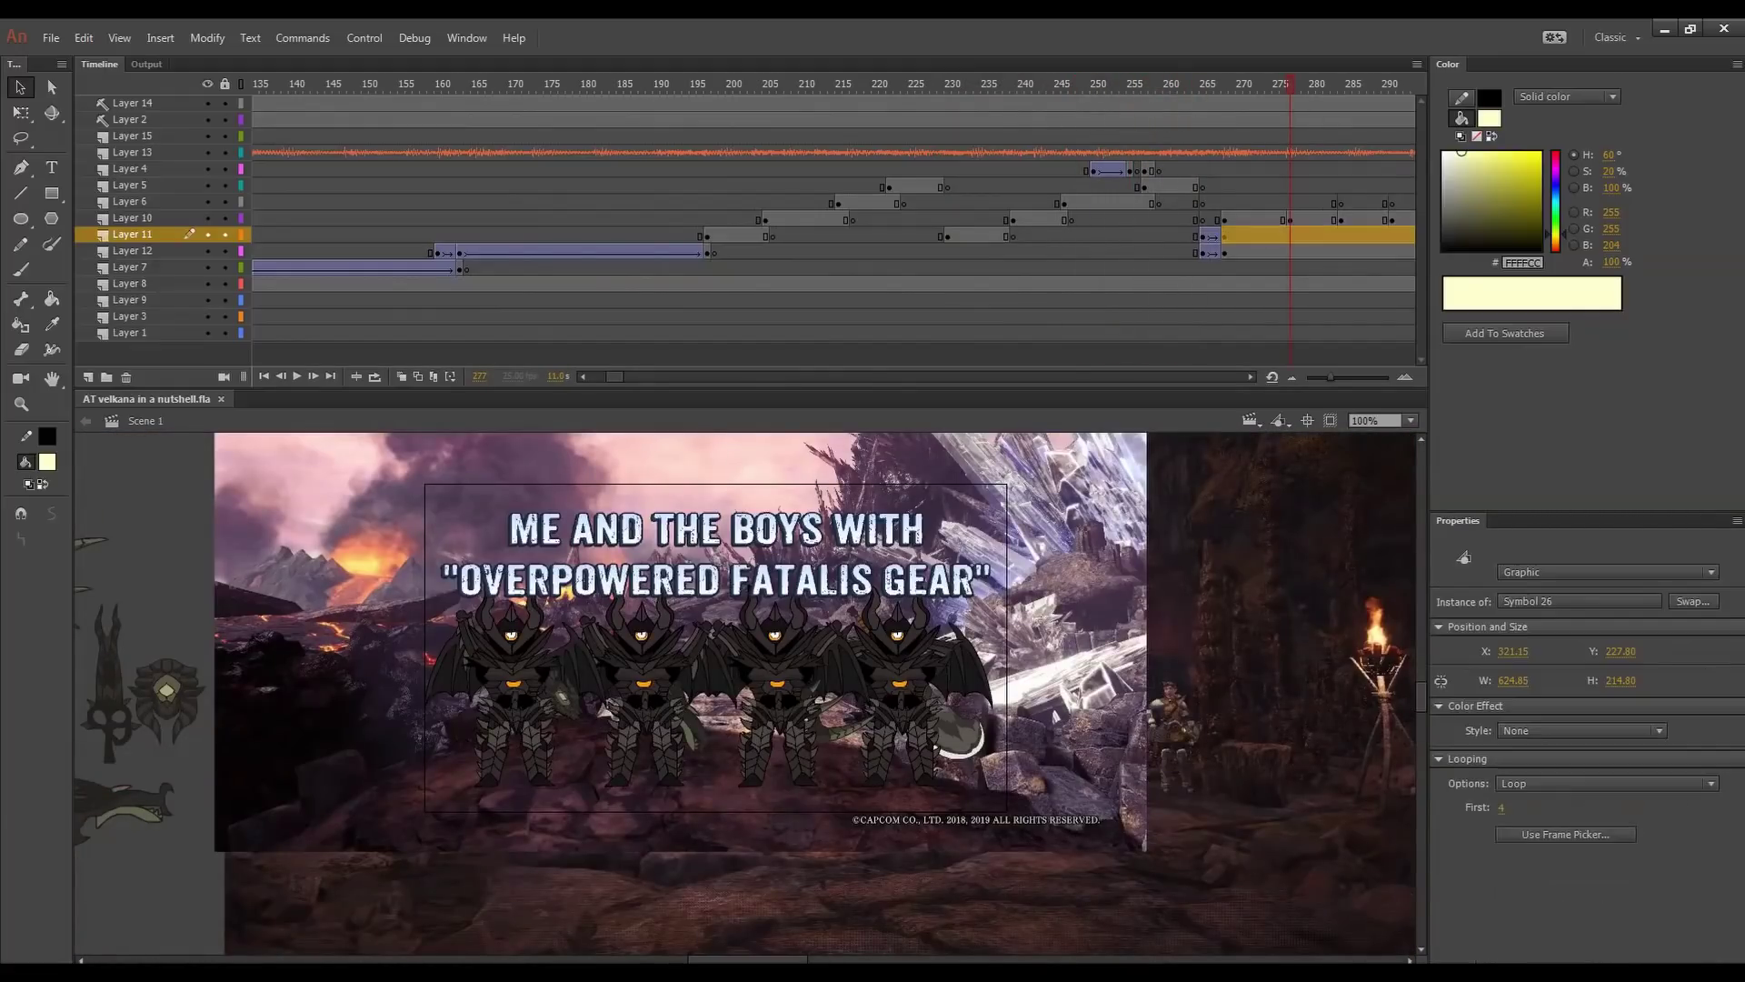
pyautogui.doubleClick(716, 691)
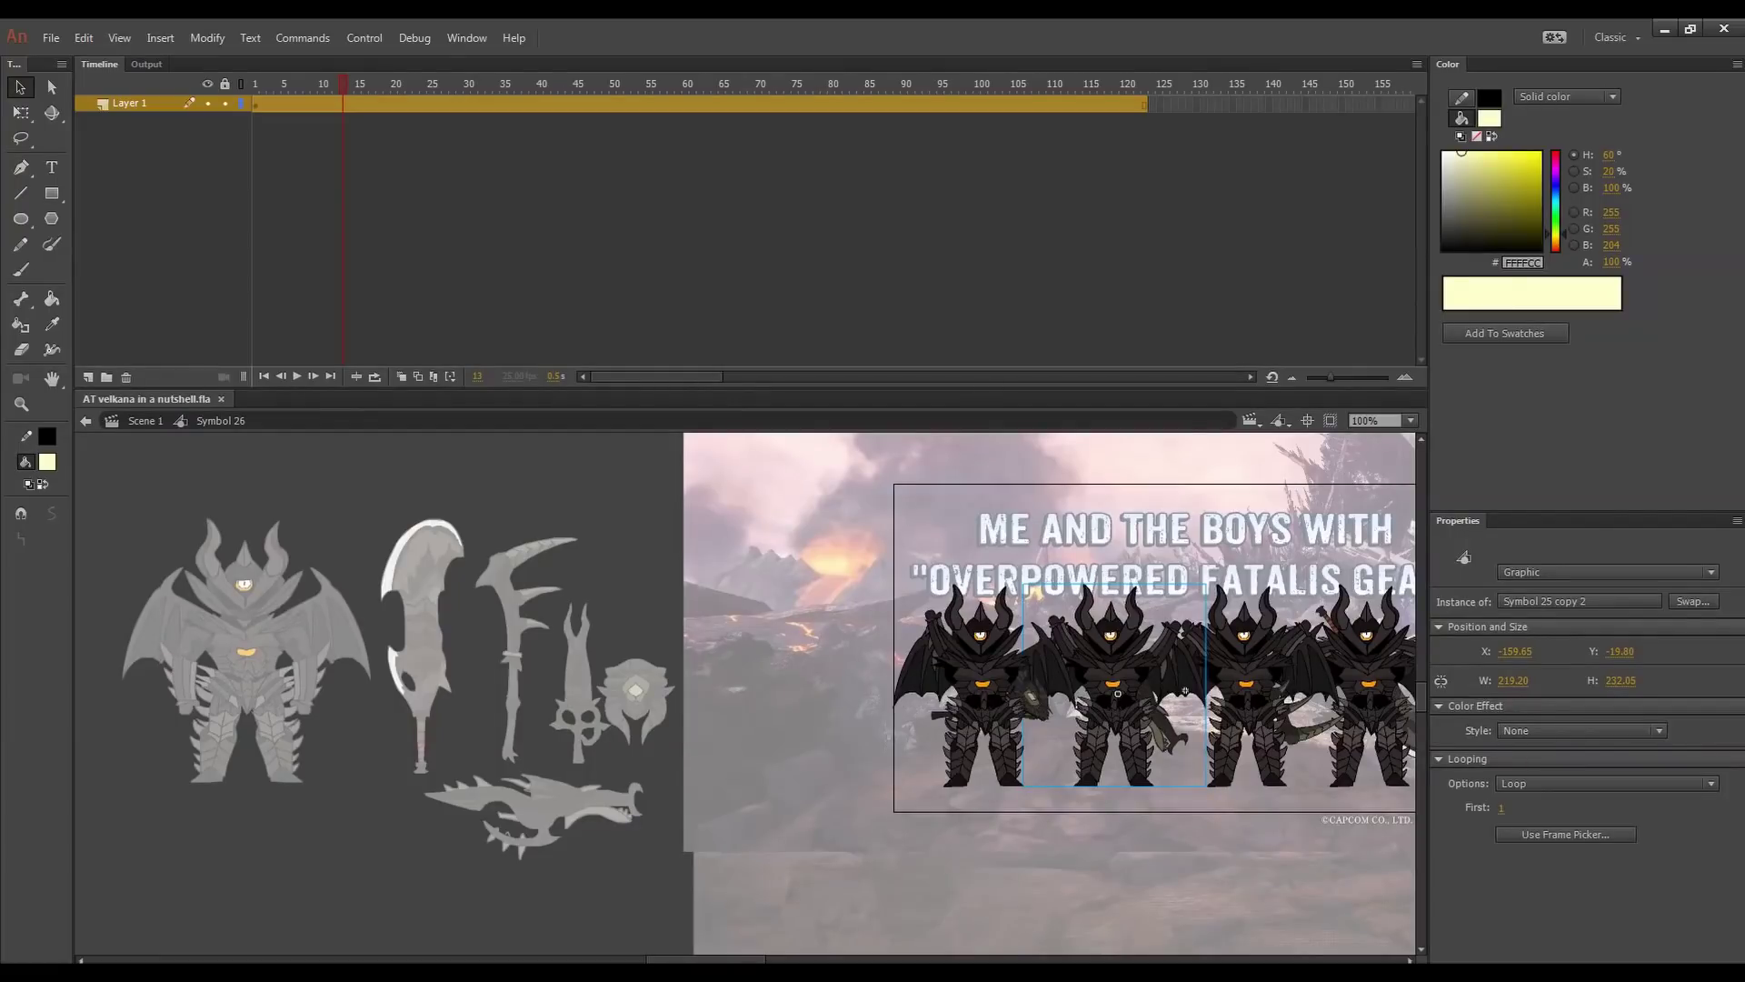
pyautogui.moveTo(730, 960); pyautogui.dragTo(765, 959)
pyautogui.doubleClick(745, 638)
pyautogui.doubleClick(745, 634)
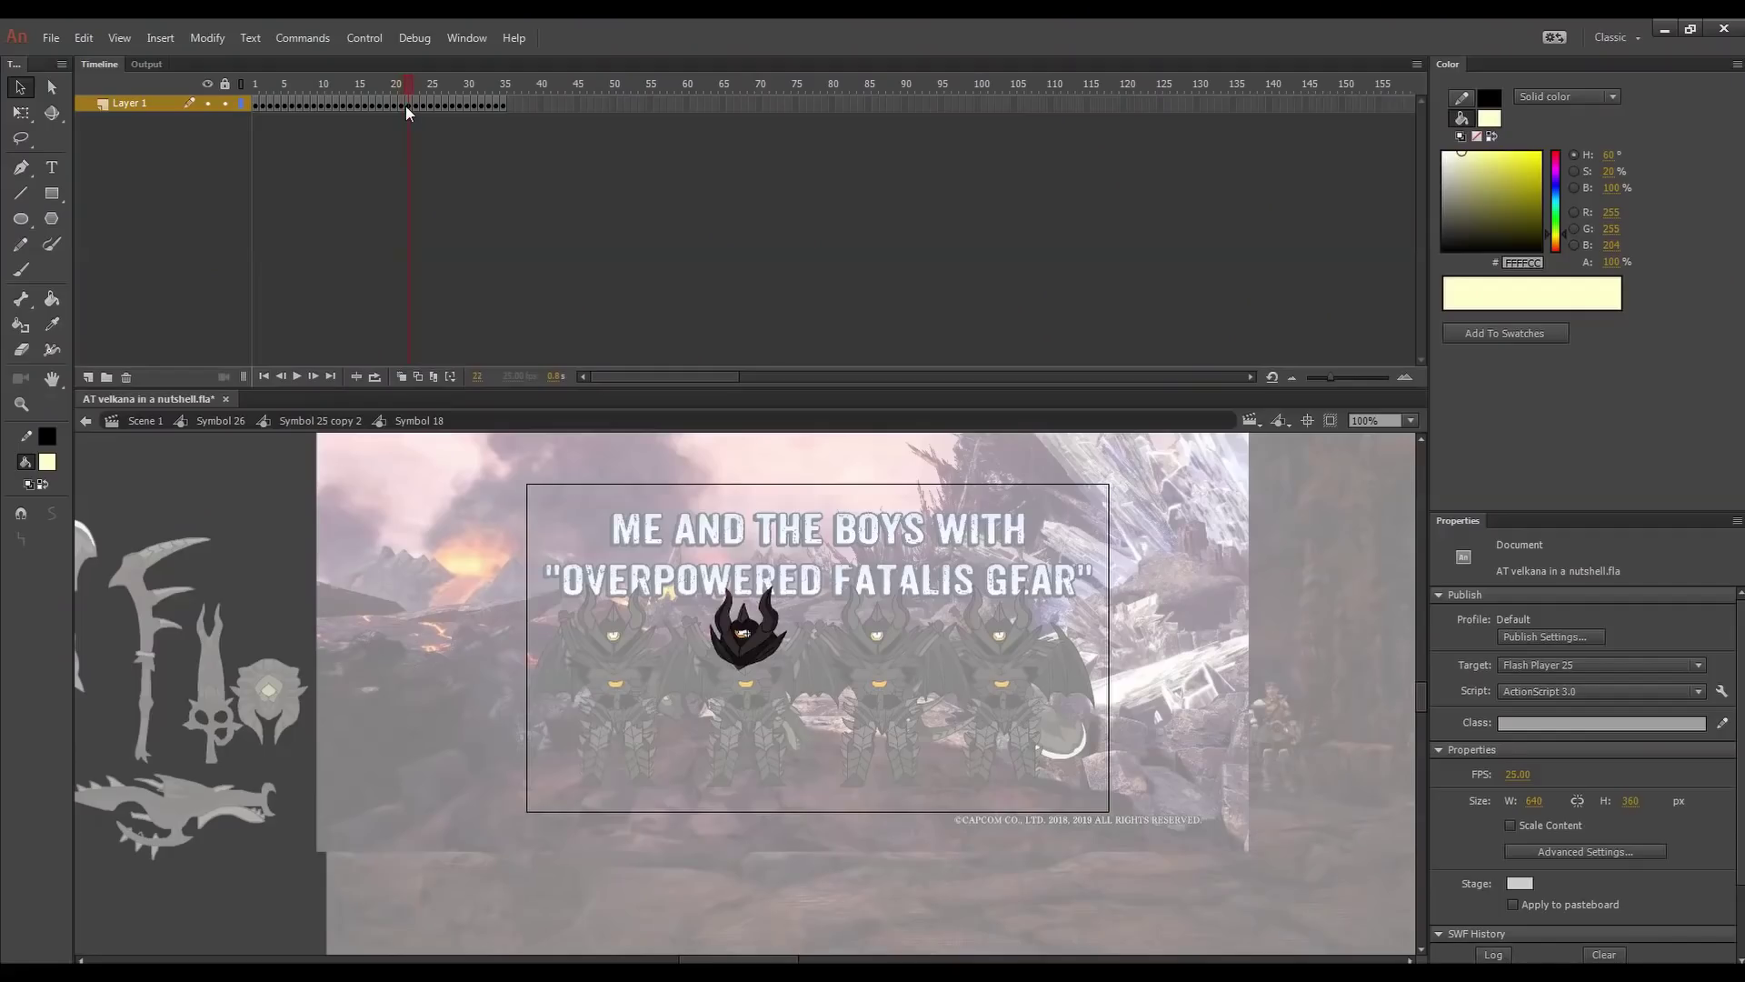
pyautogui.moveTo(411, 106); pyautogui.dragTo(468, 115)
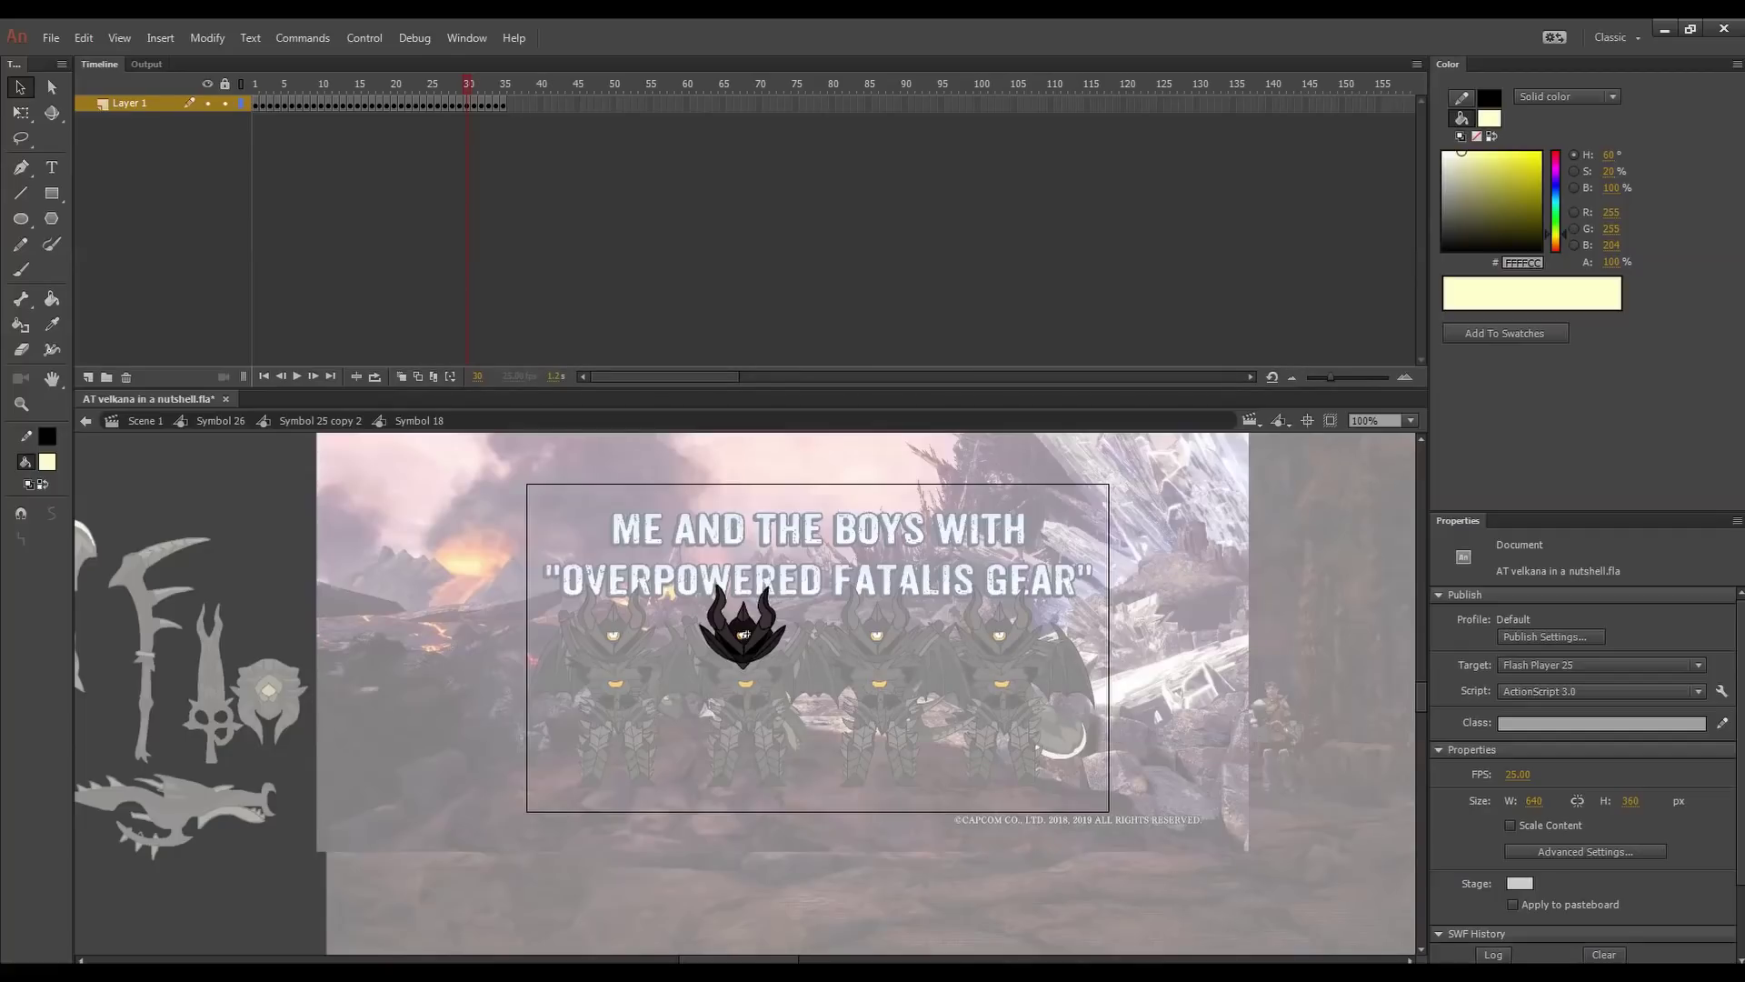
pyautogui.moveTo(468, 91); pyautogui.dragTo(329, 113)
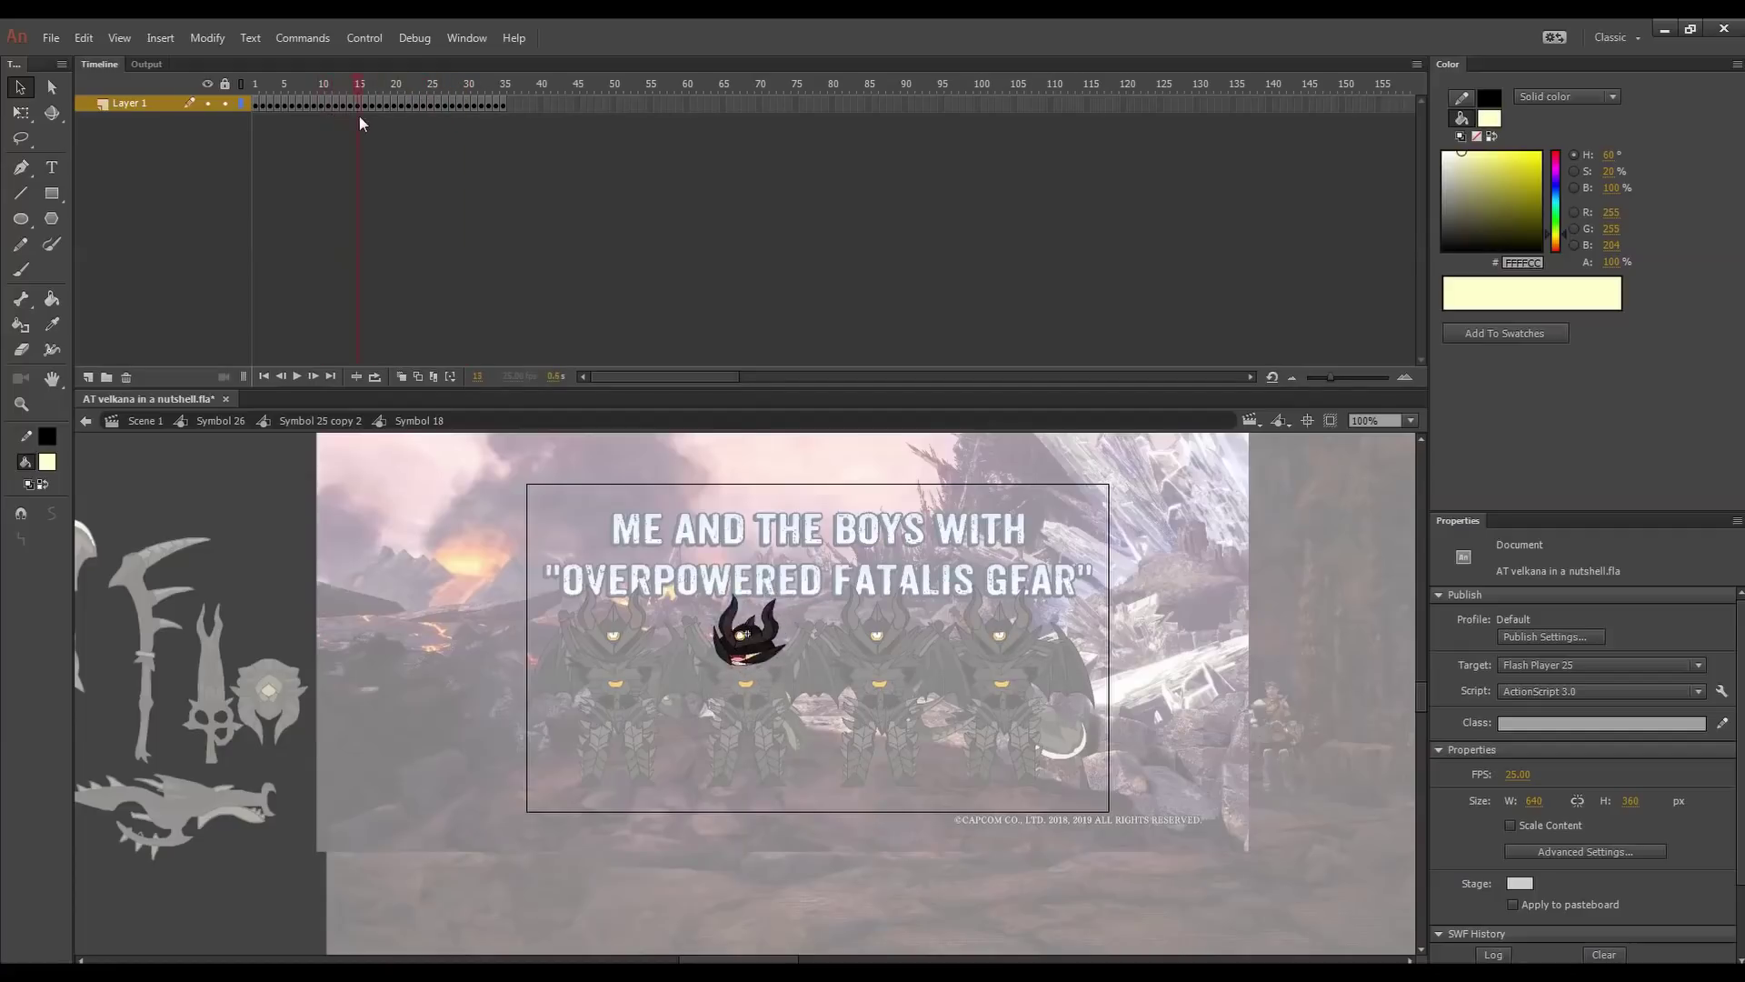
# - Return to the main scene, scrub to frame 347, and play the animation from there
pyautogui.click(146, 420)
pyautogui.moveTo(1241, 157); pyautogui.dragTo(1260, 162)
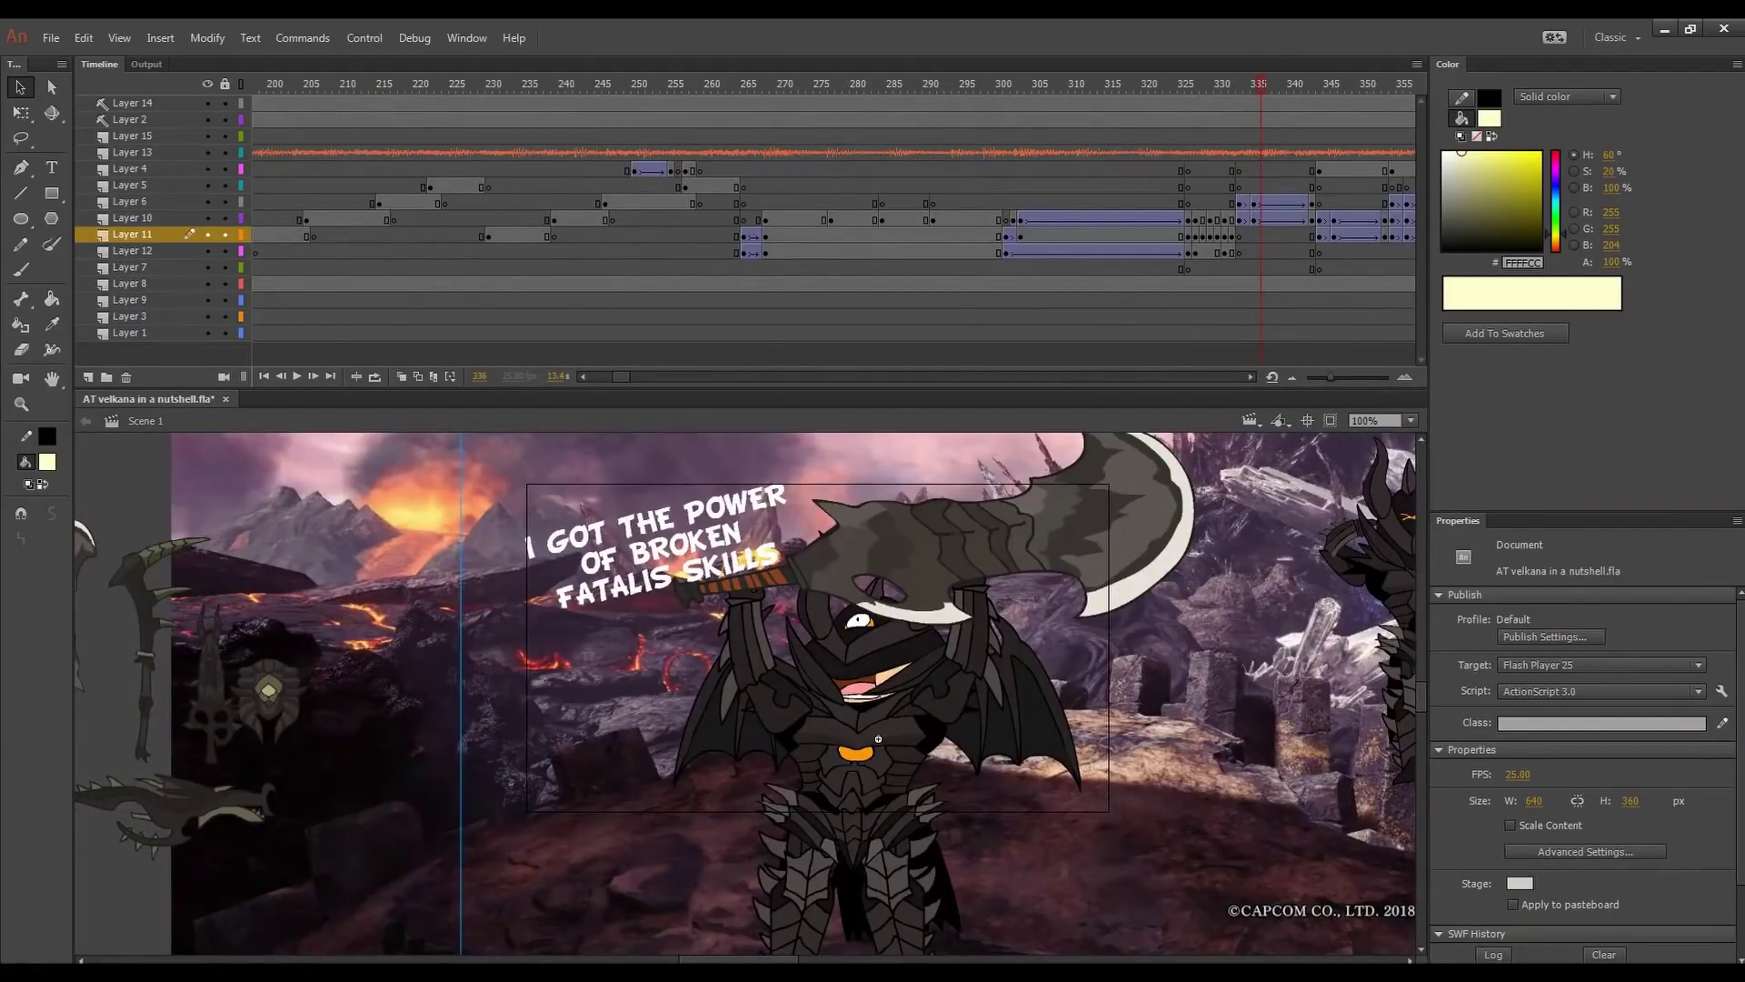
pyautogui.moveTo(1261, 89); pyautogui.dragTo(1340, 79)
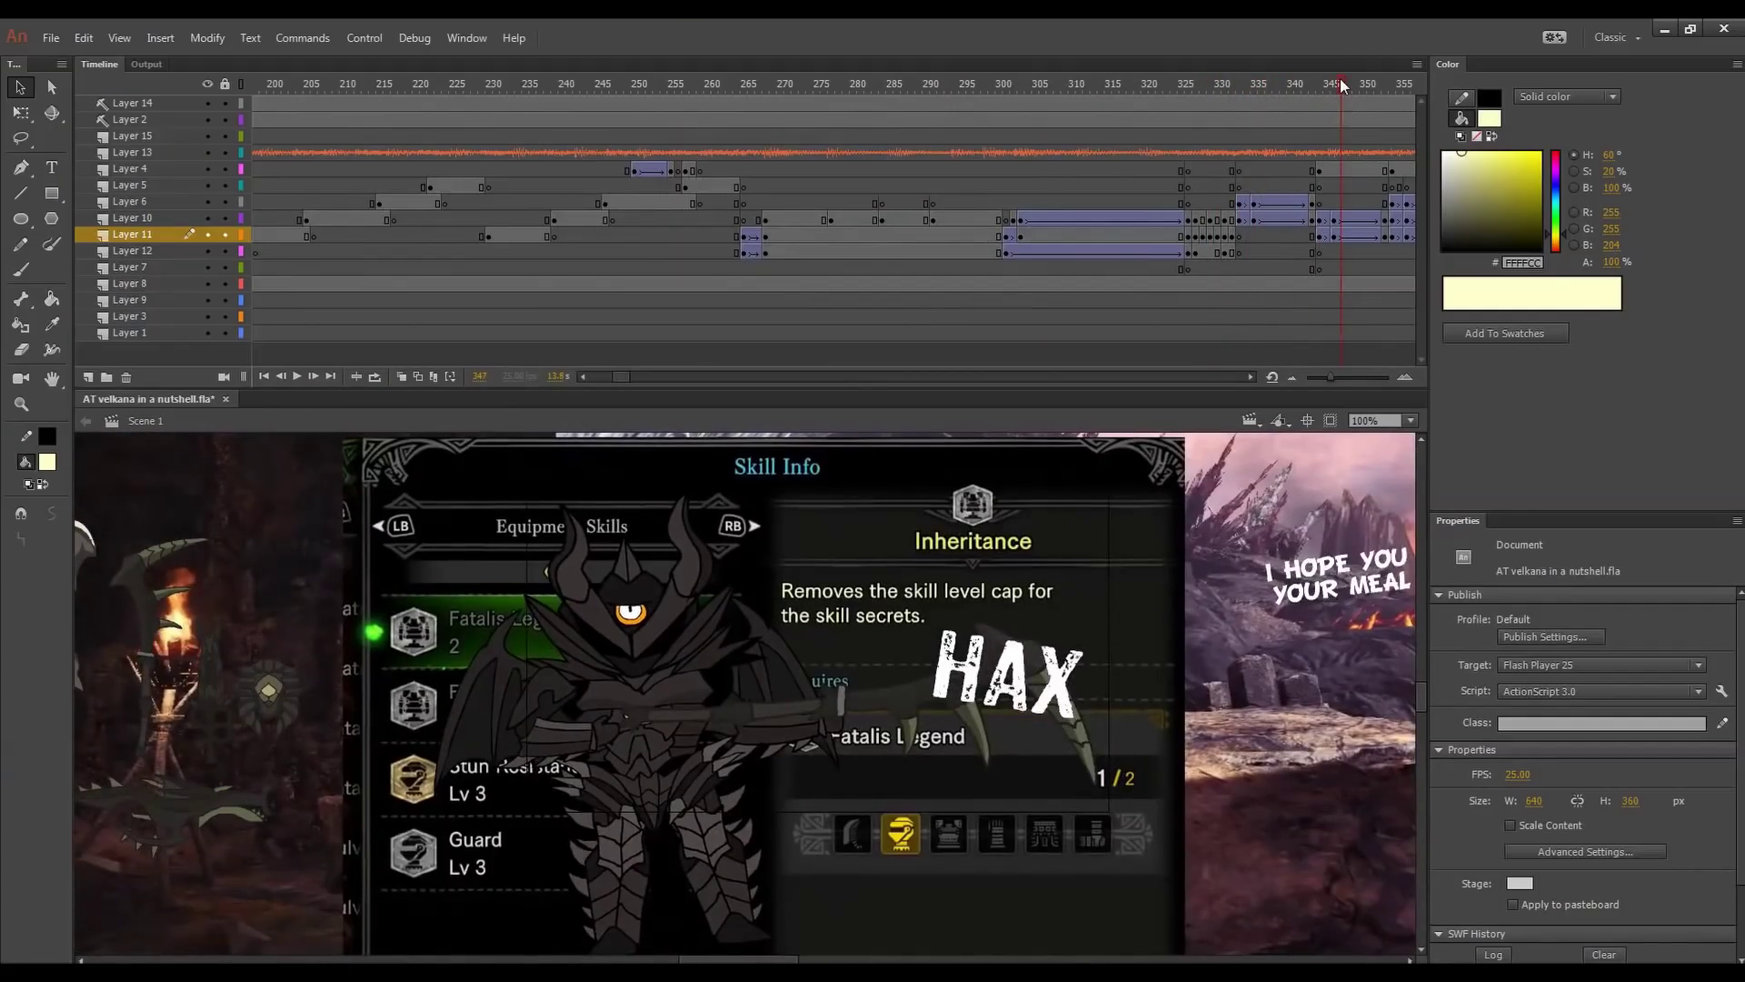
pyautogui.press('Return')
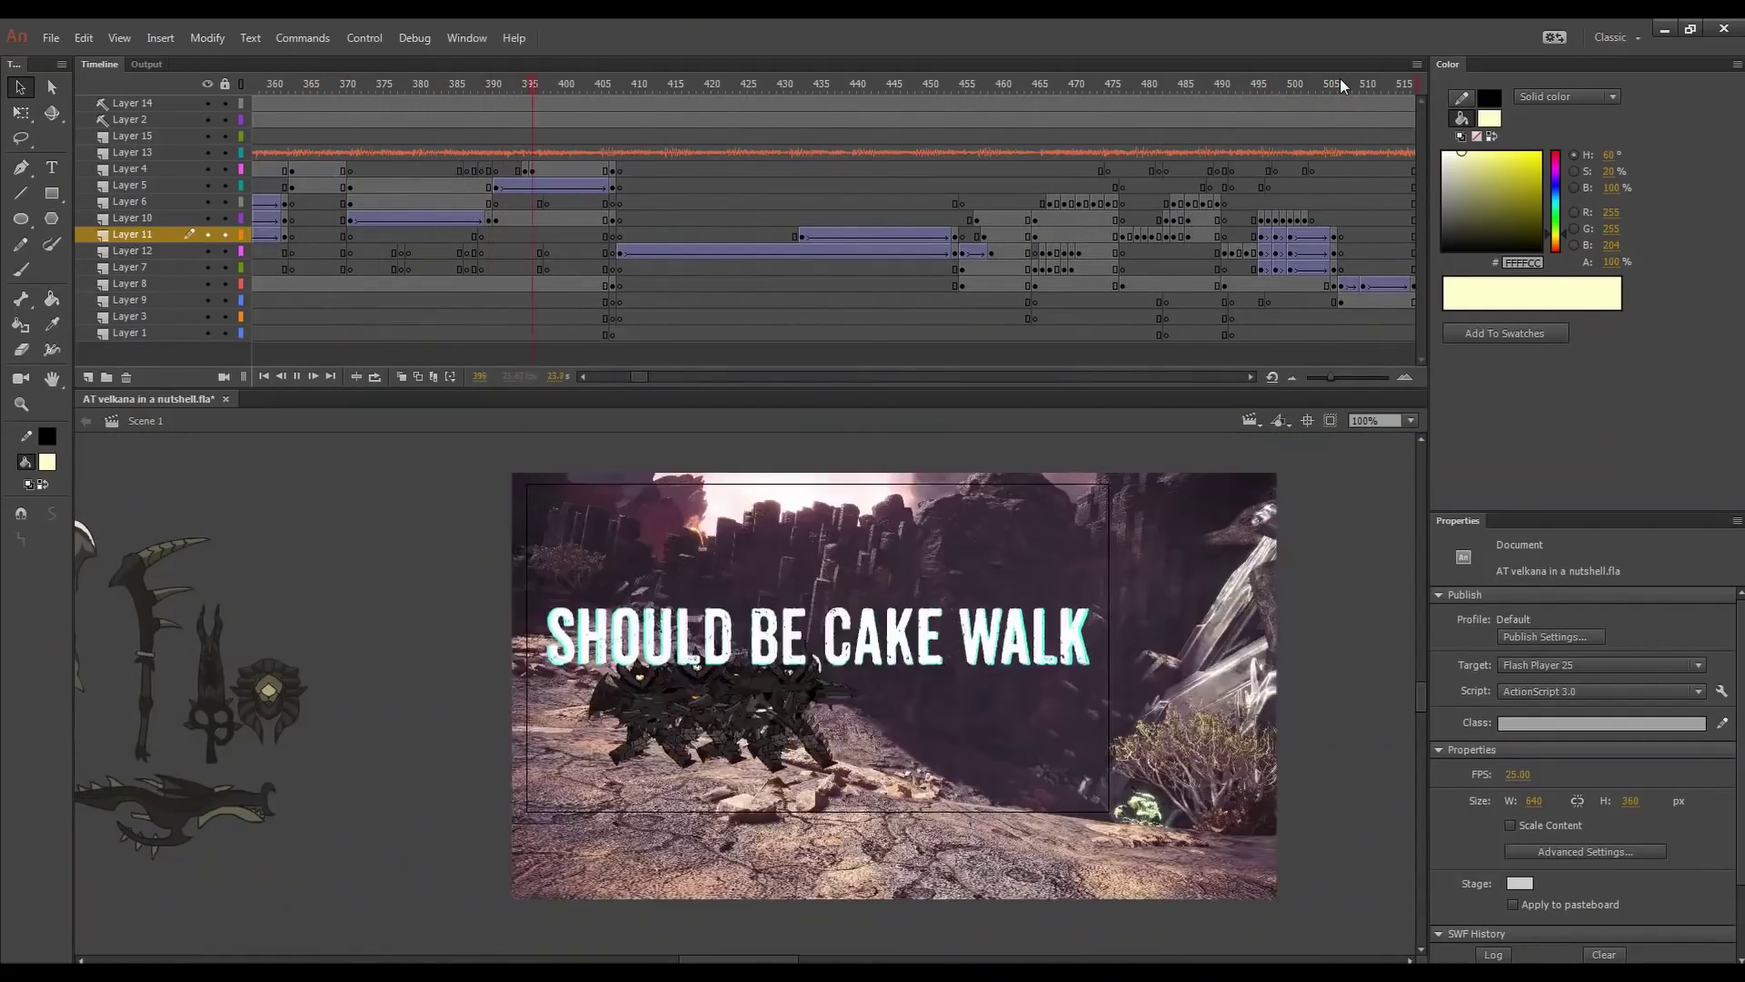
# - Scrub back to the running group's entrance near frame 390, inspect the group's symbol, and return to the main scene
pyautogui.moveTo(536, 87); pyautogui.dragTo(494, 122)
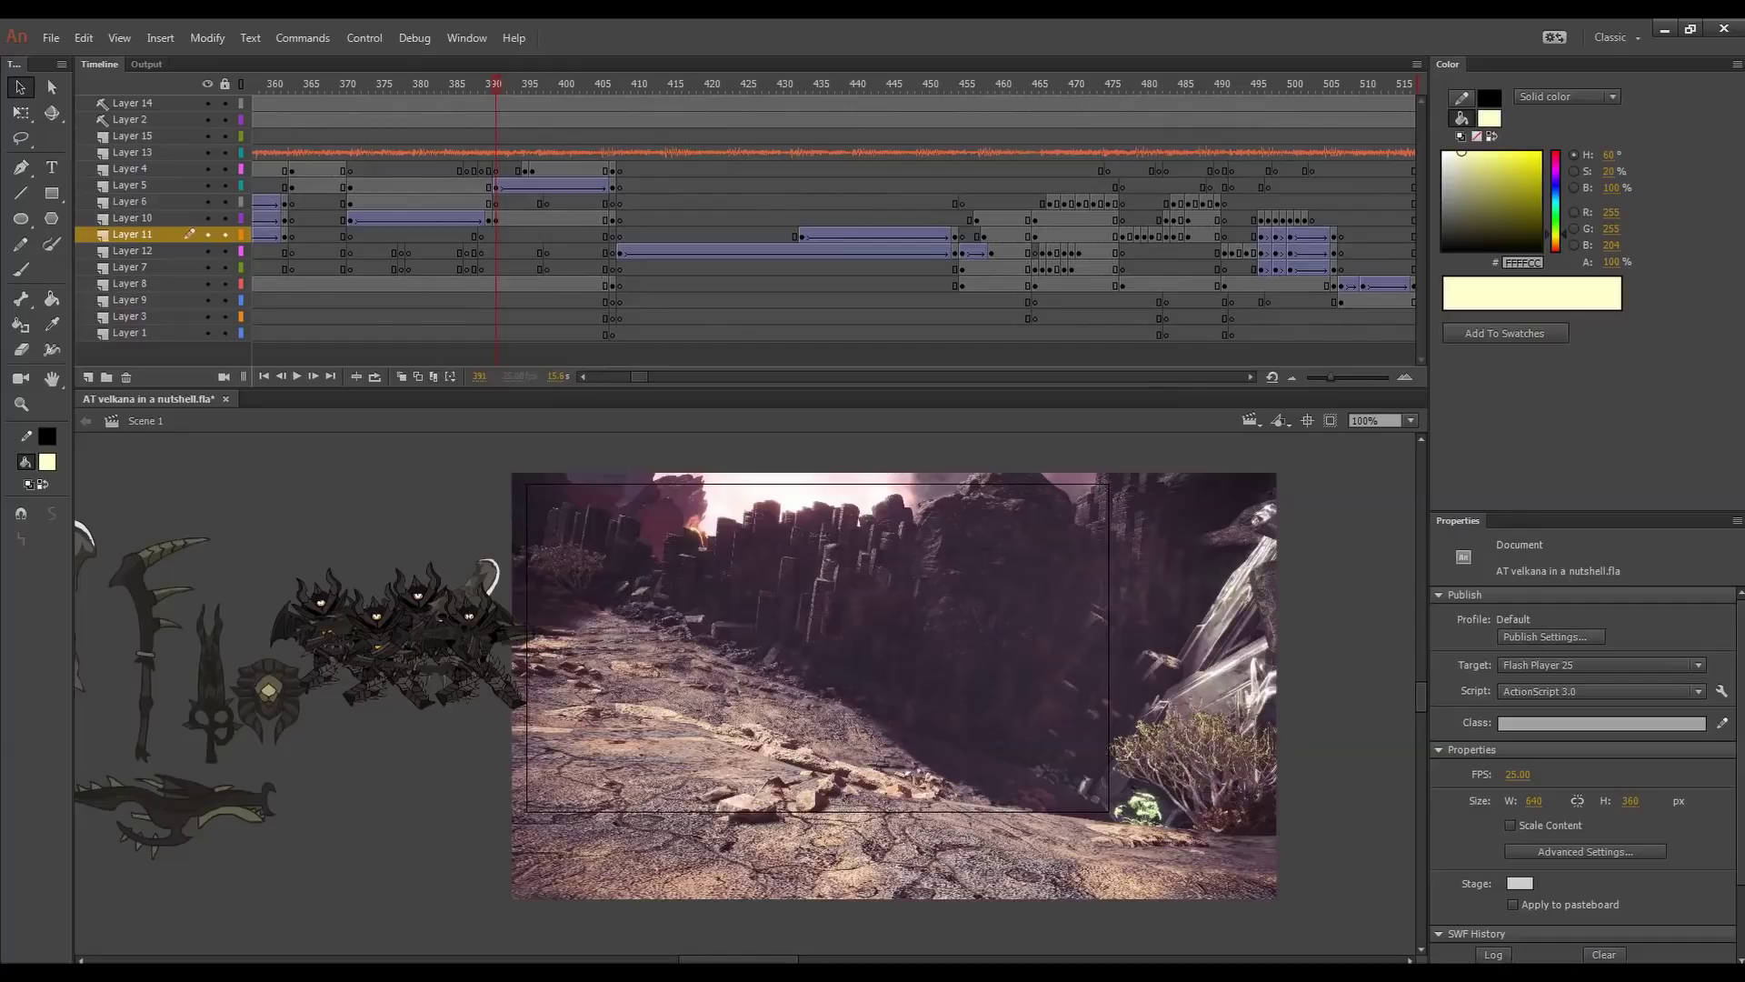
pyautogui.click(397, 647)
pyautogui.doubleClick(397, 647)
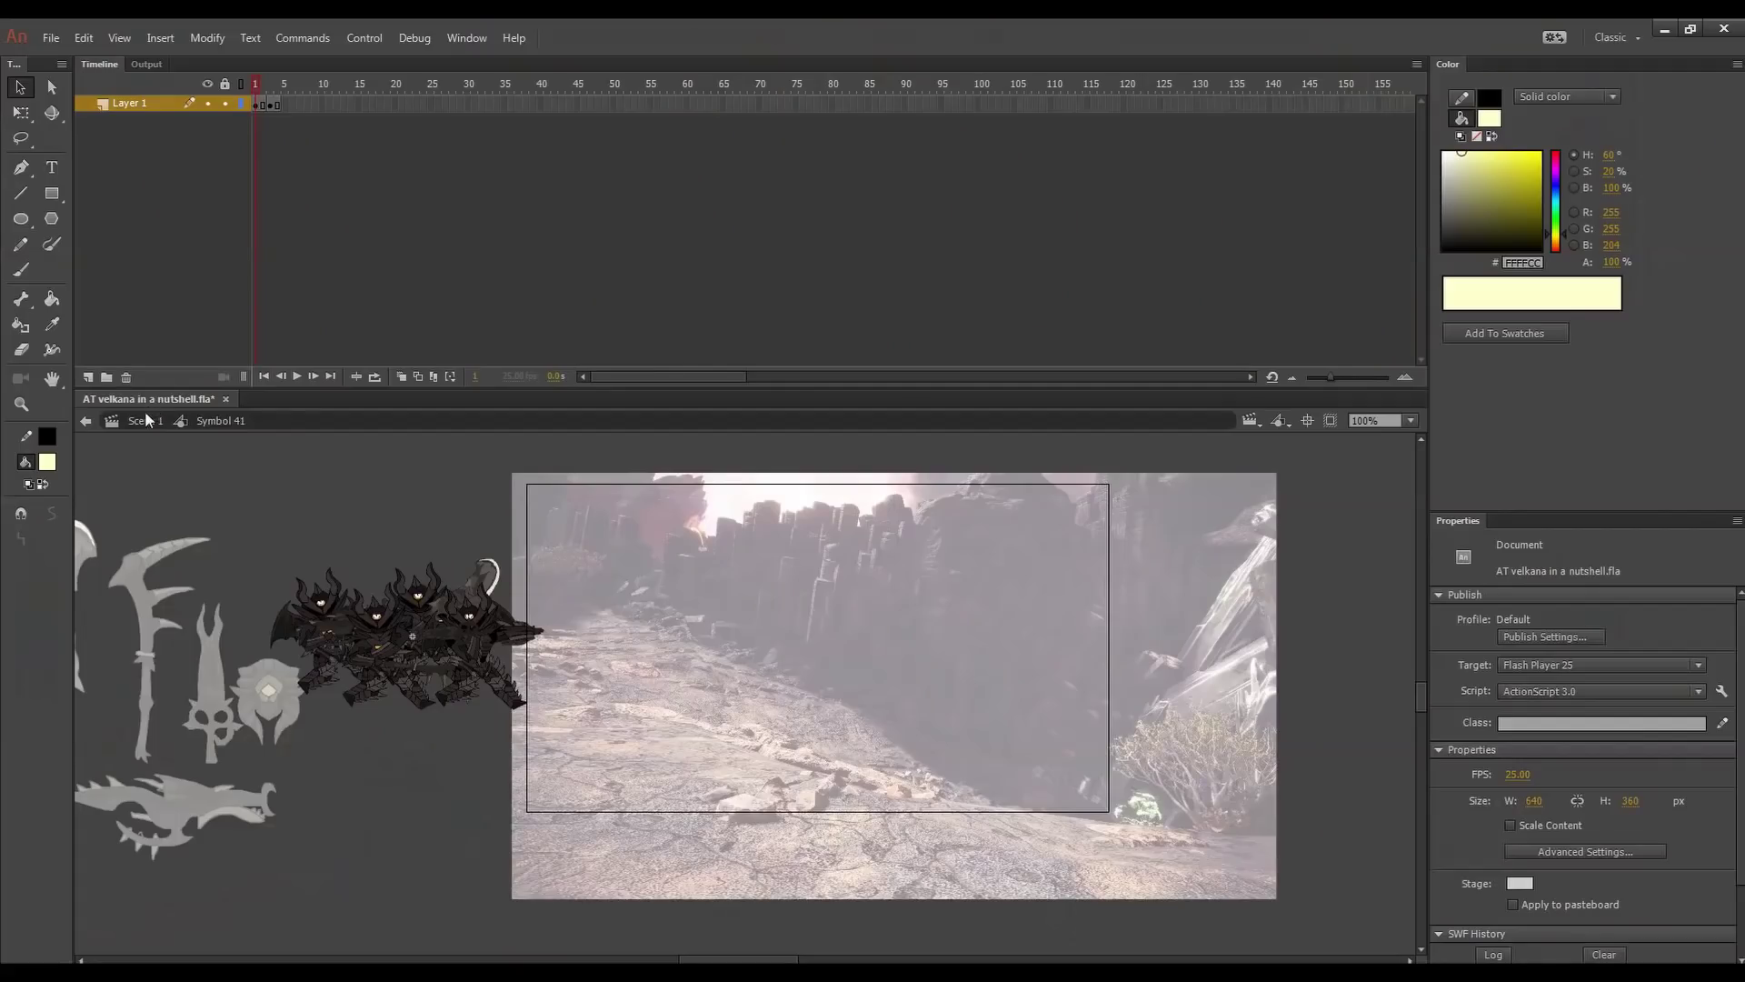
pyautogui.click(141, 420)
# - Scrub the main timeline to frame 830, review the frames inside Layer 4's armoured character symbol, and return to the scene
pyautogui.moveTo(830, 84); pyautogui.dragTo(1318, 129)
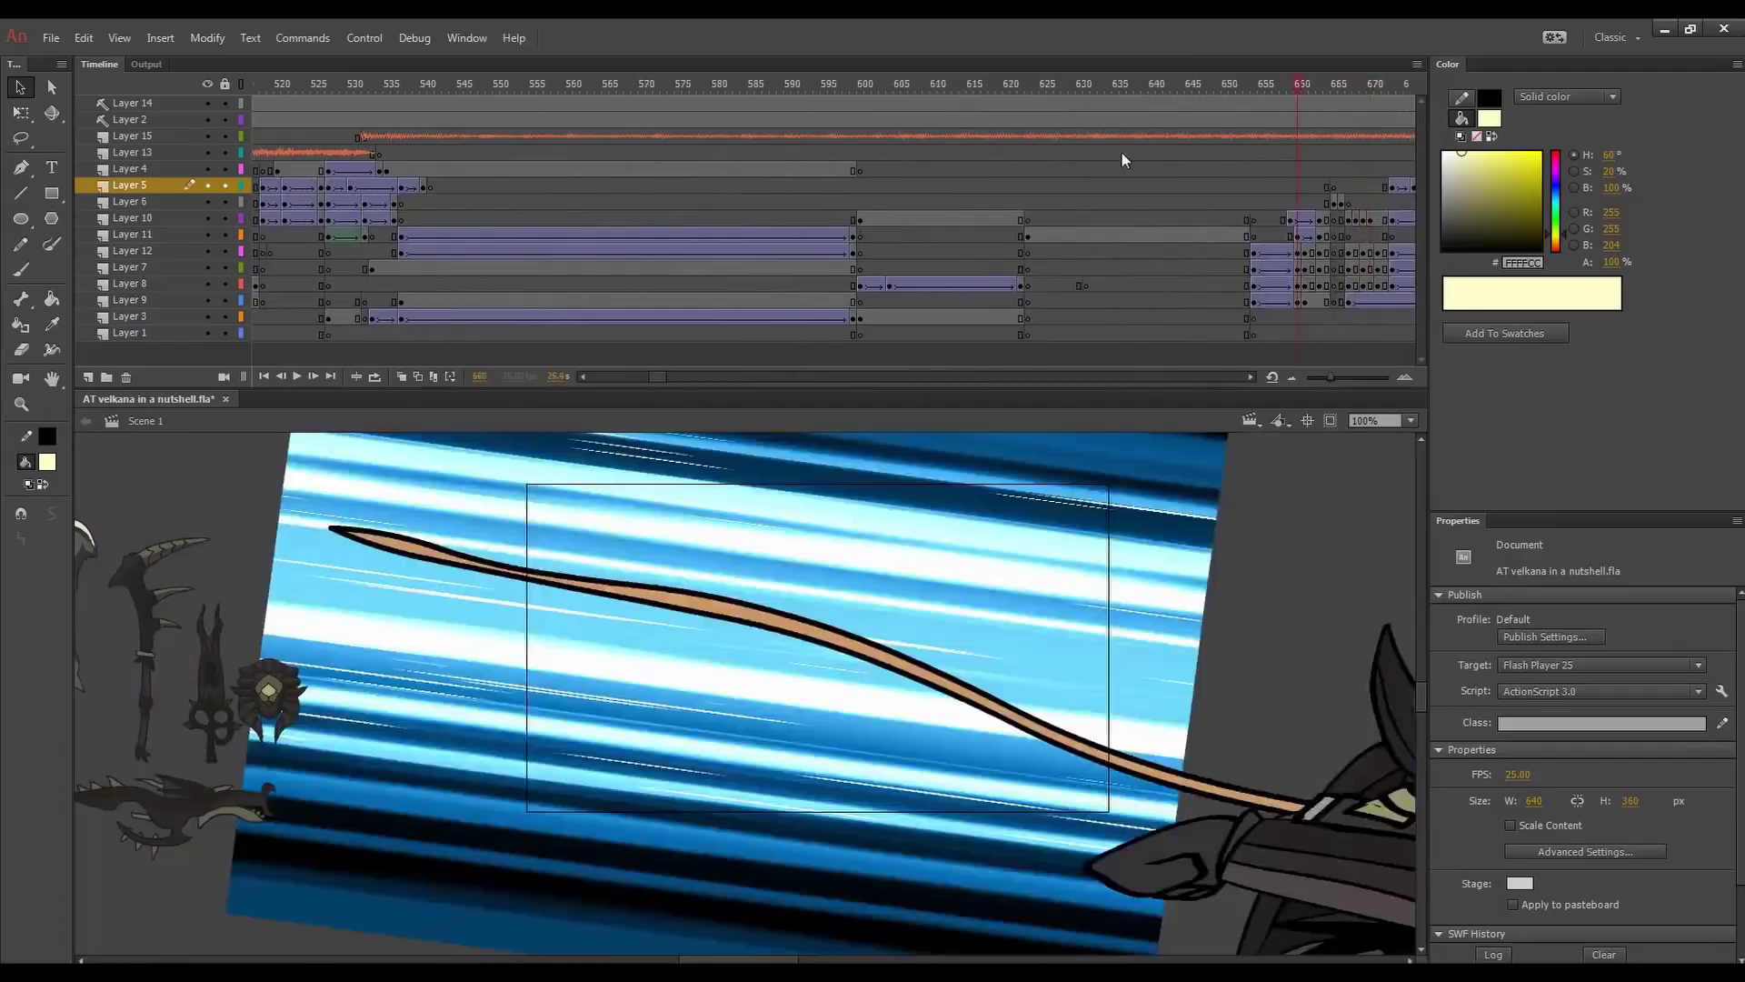
pyautogui.moveTo(930, 166); pyautogui.dragTo(1262, 210)
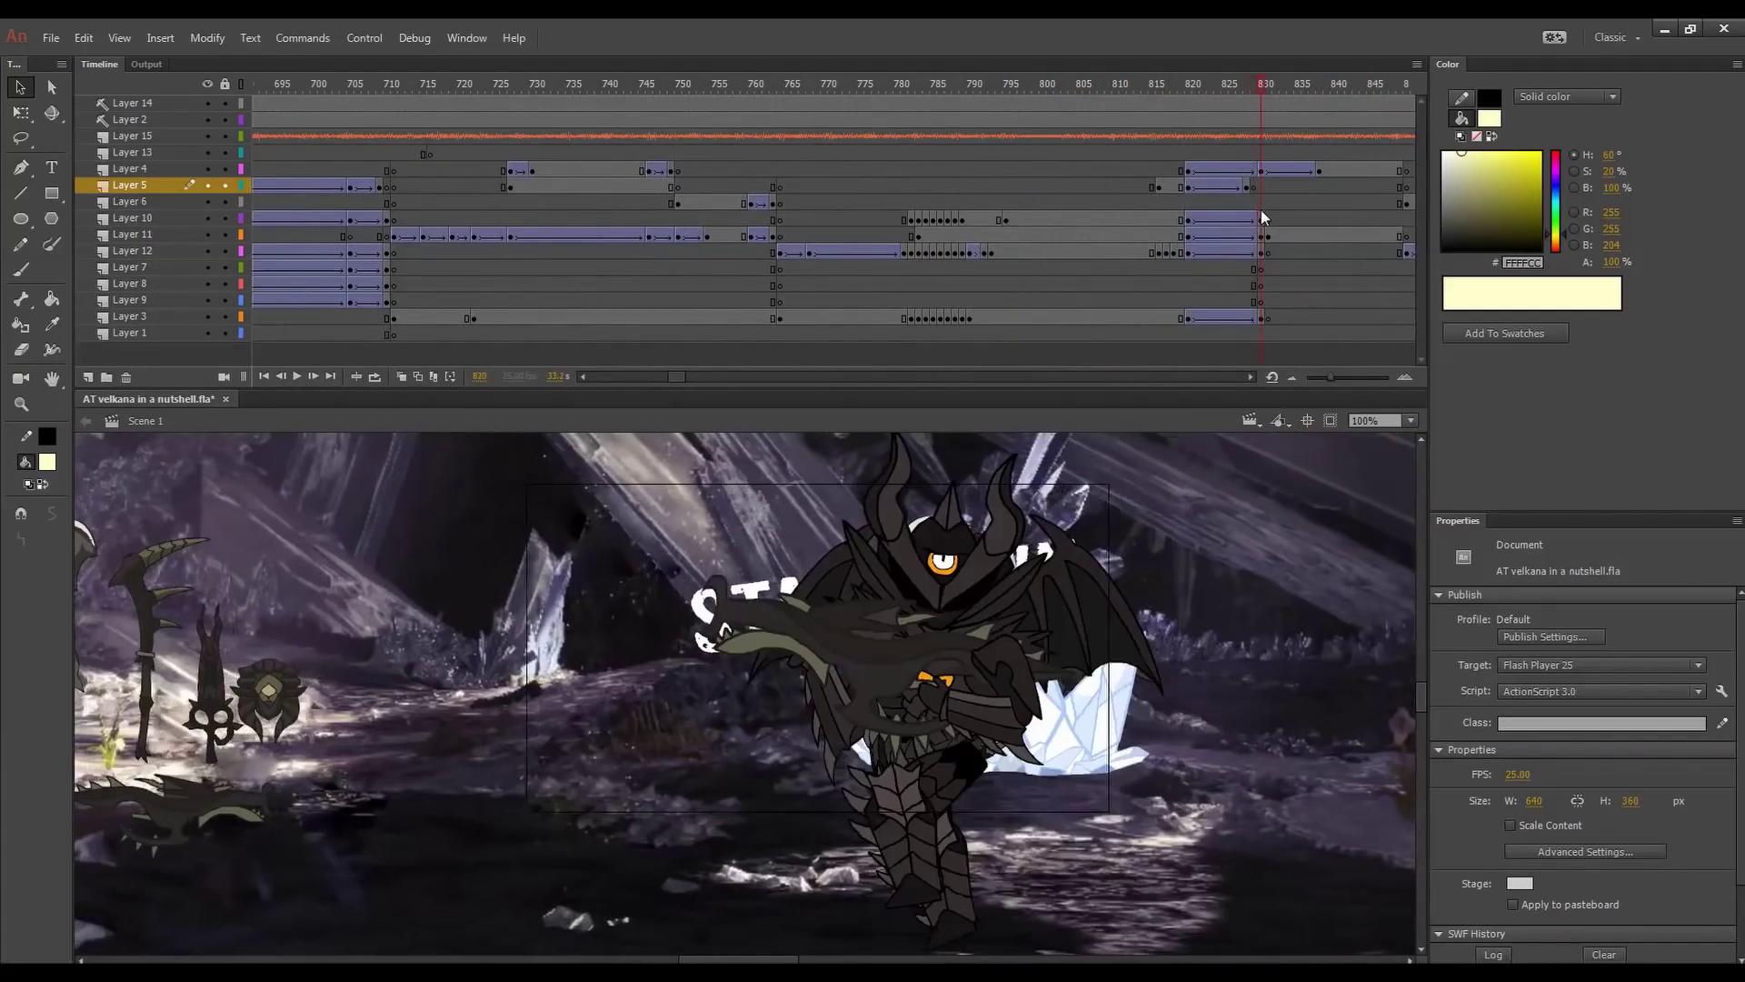
pyautogui.click(894, 699)
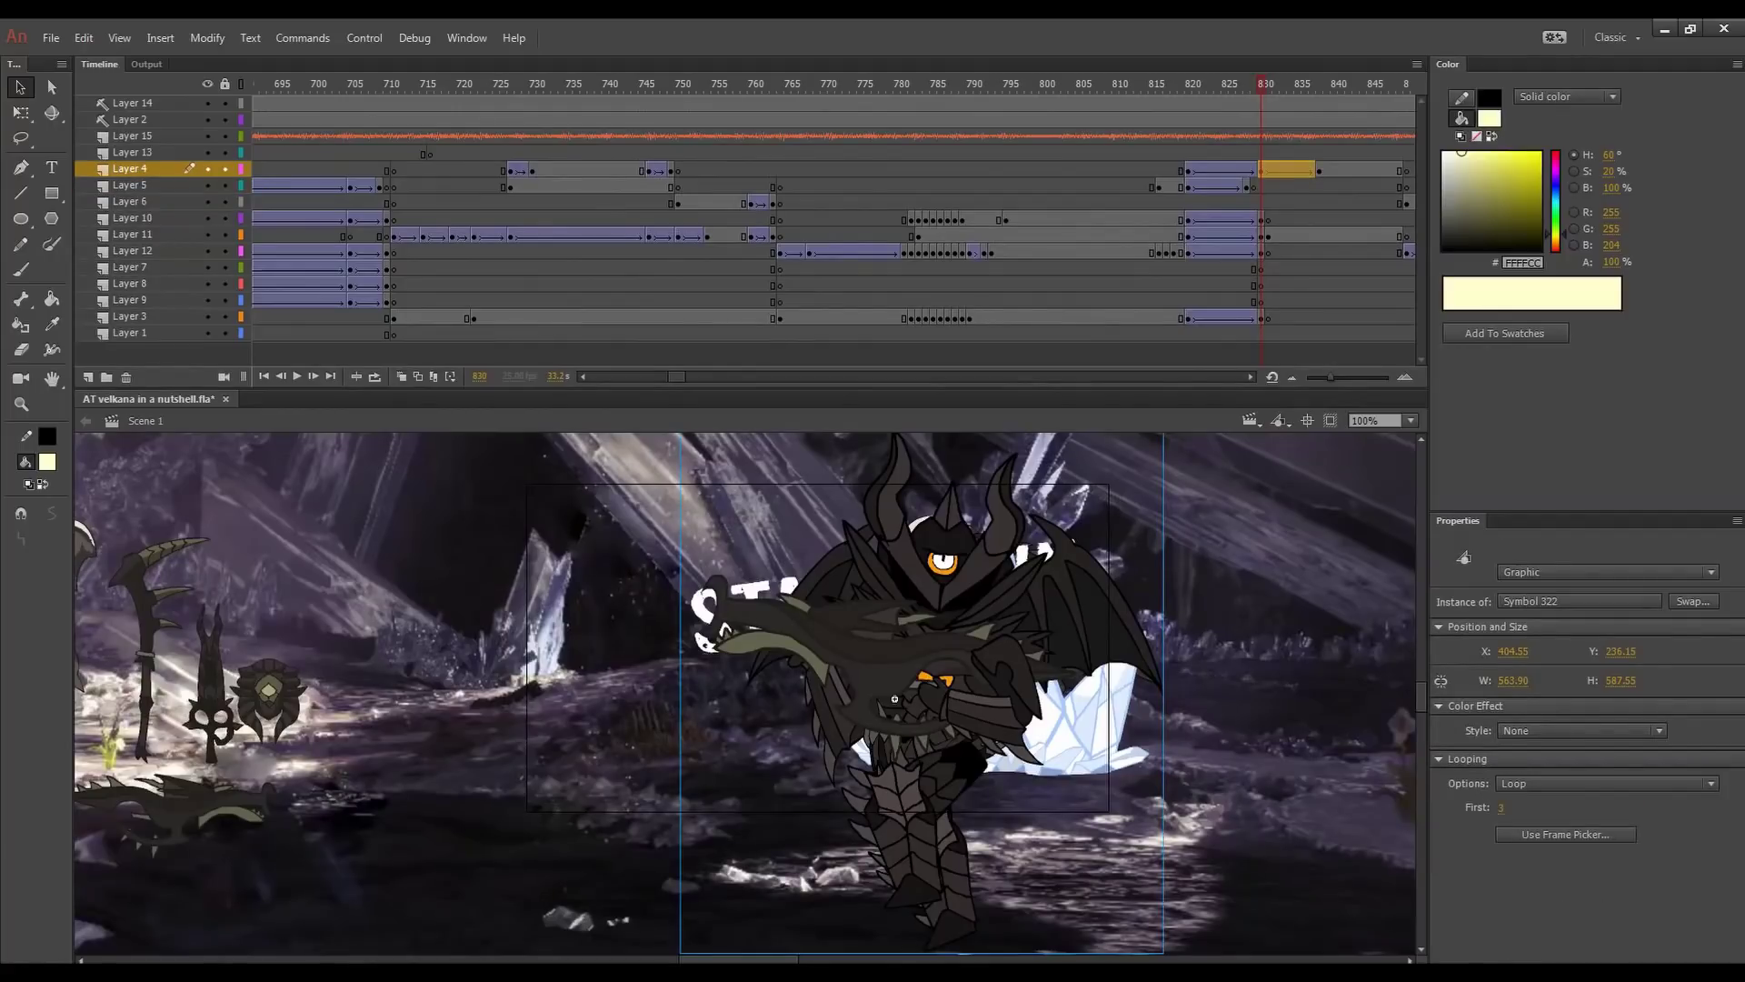
pyautogui.doubleClick(894, 699)
pyautogui.moveTo(269, 85); pyautogui.dragTo(307, 136)
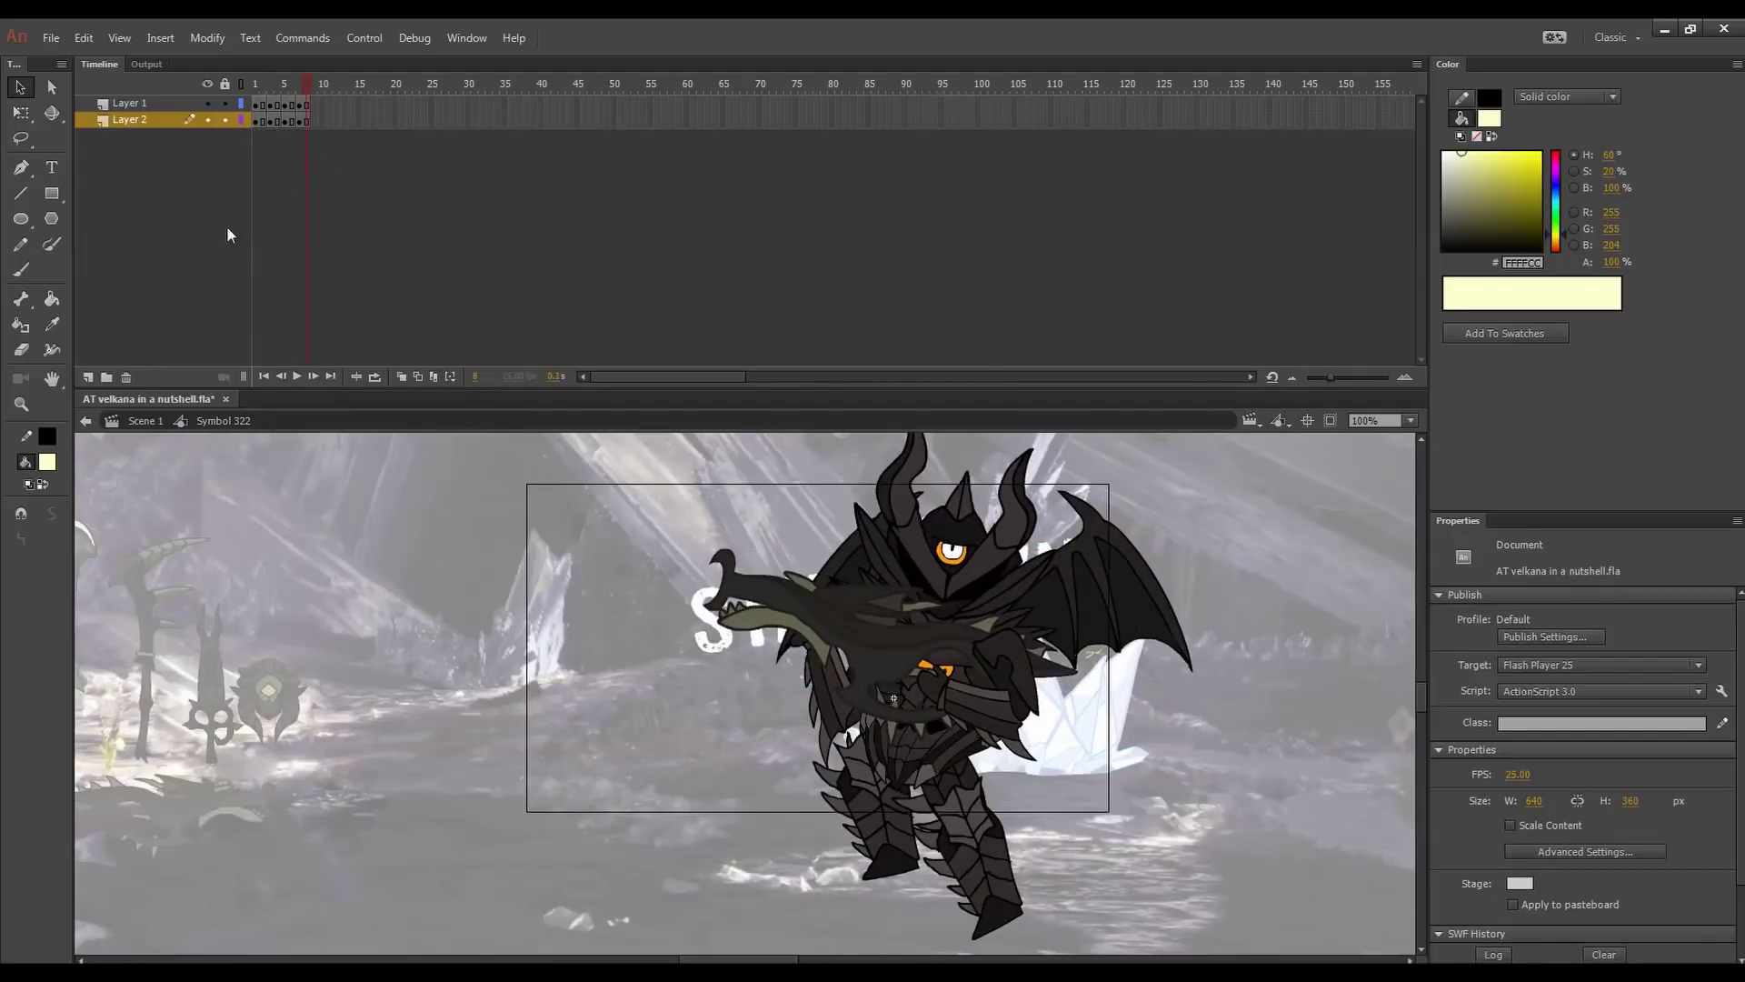
pyautogui.click(142, 420)
# - Scrub to the orange-background fight near frame 1014 and review the spinning armoured character's nested frames
pyautogui.moveTo(833, 91); pyautogui.dragTo(782, 91)
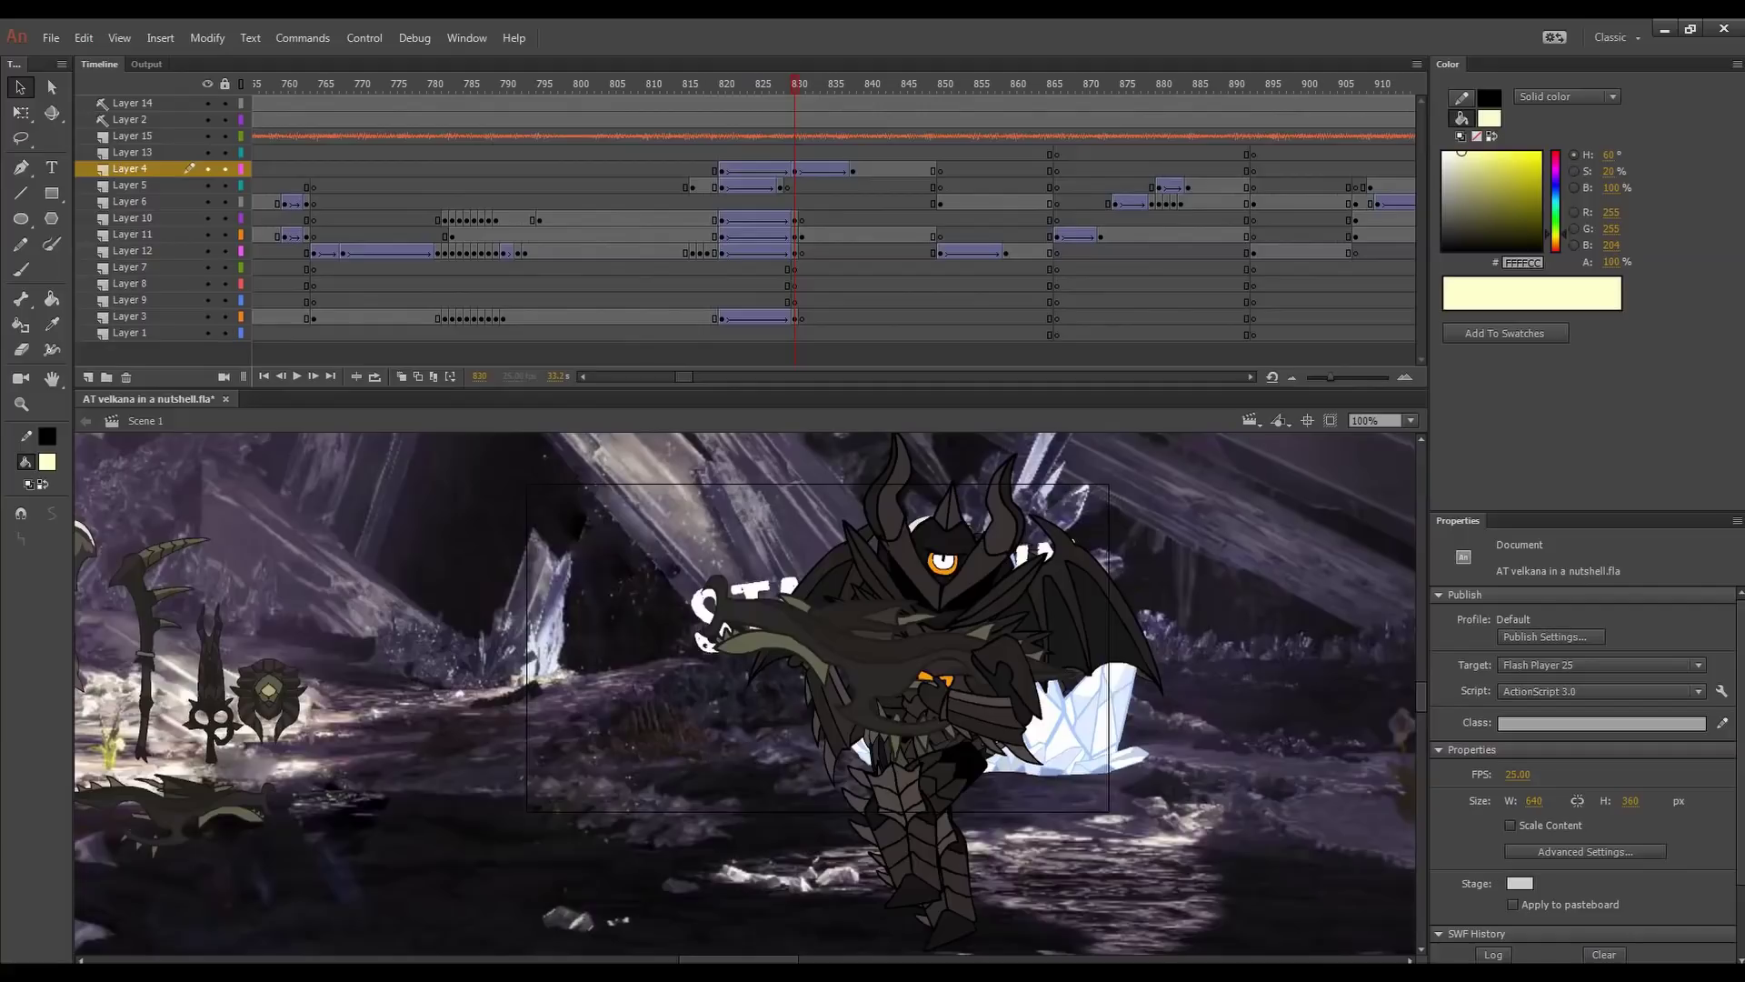
pyautogui.moveTo(798, 92); pyautogui.dragTo(1234, 158)
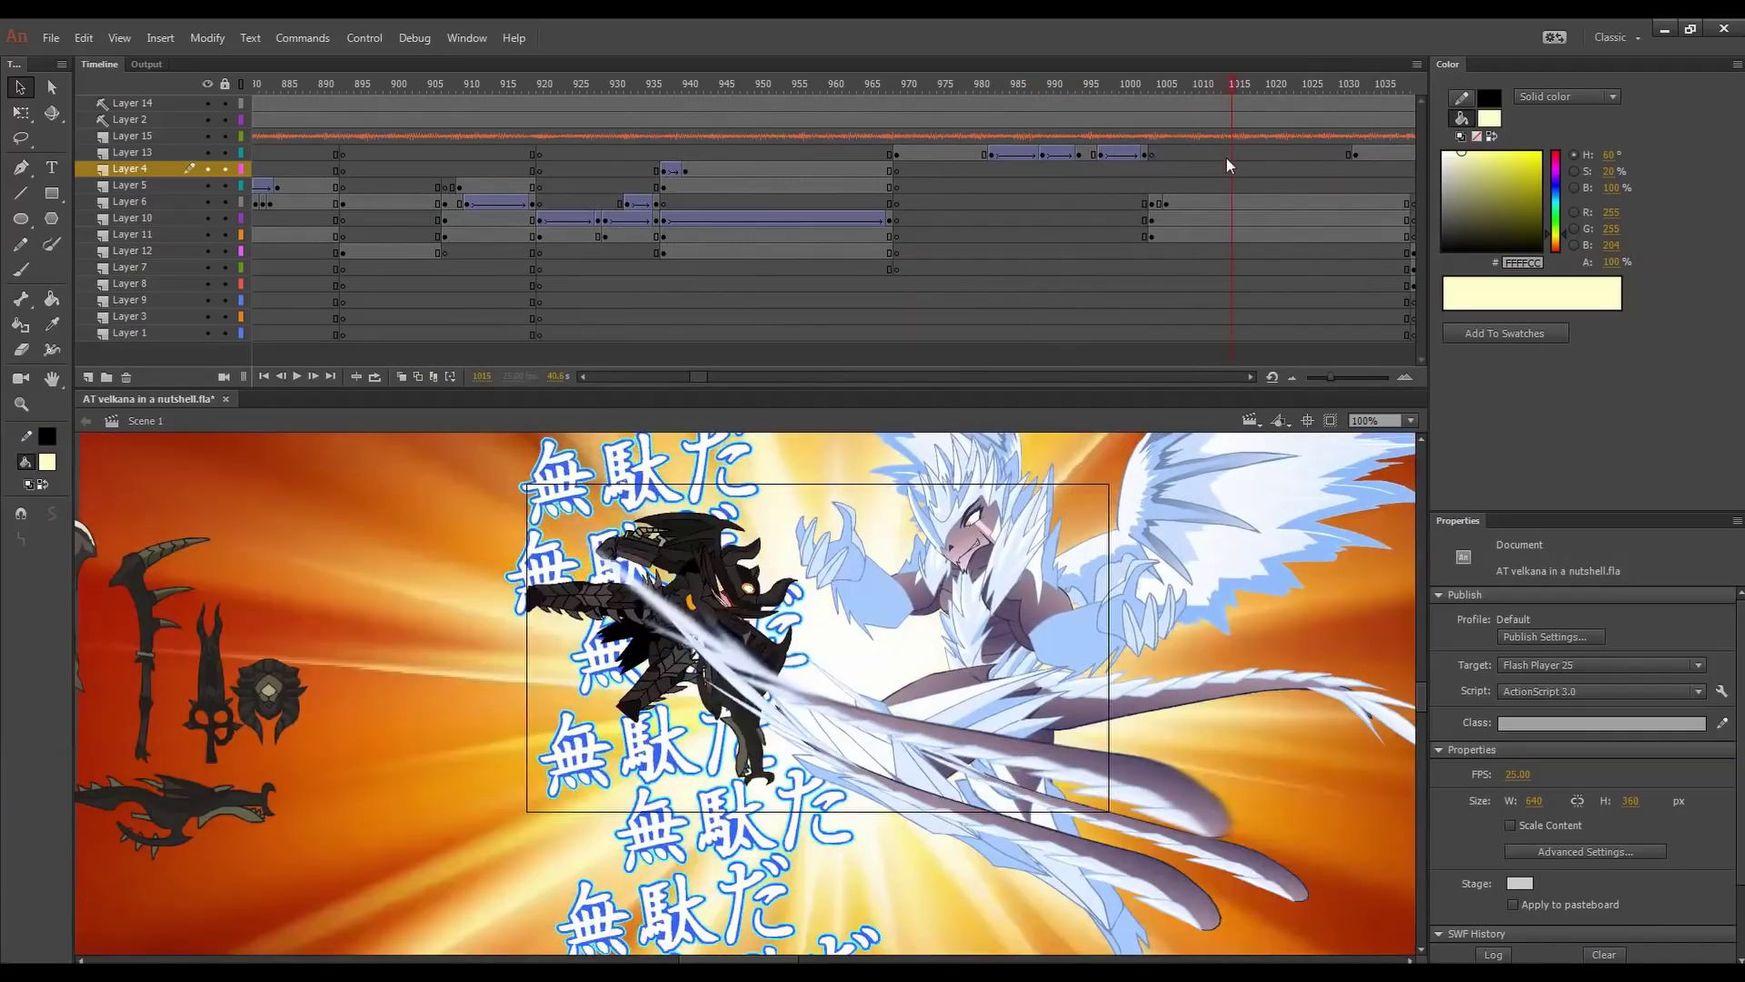
pyautogui.click(1210, 201)
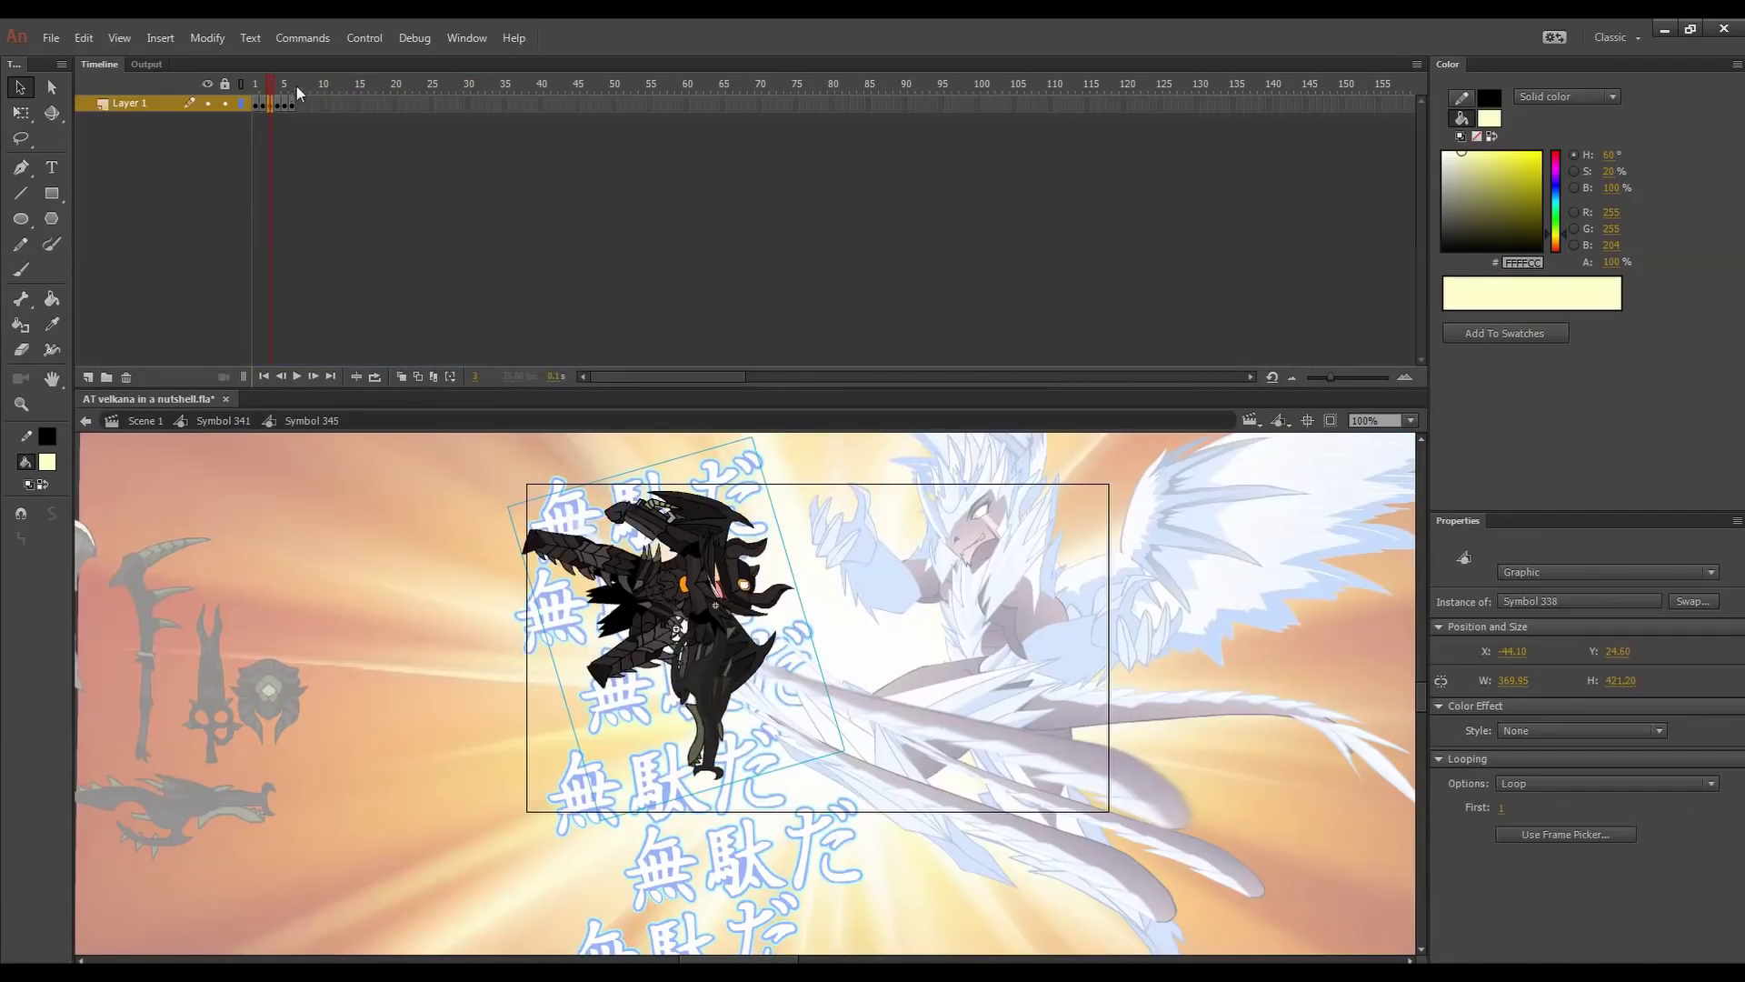
pyautogui.moveTo(296, 85); pyautogui.dragTo(255, 99)
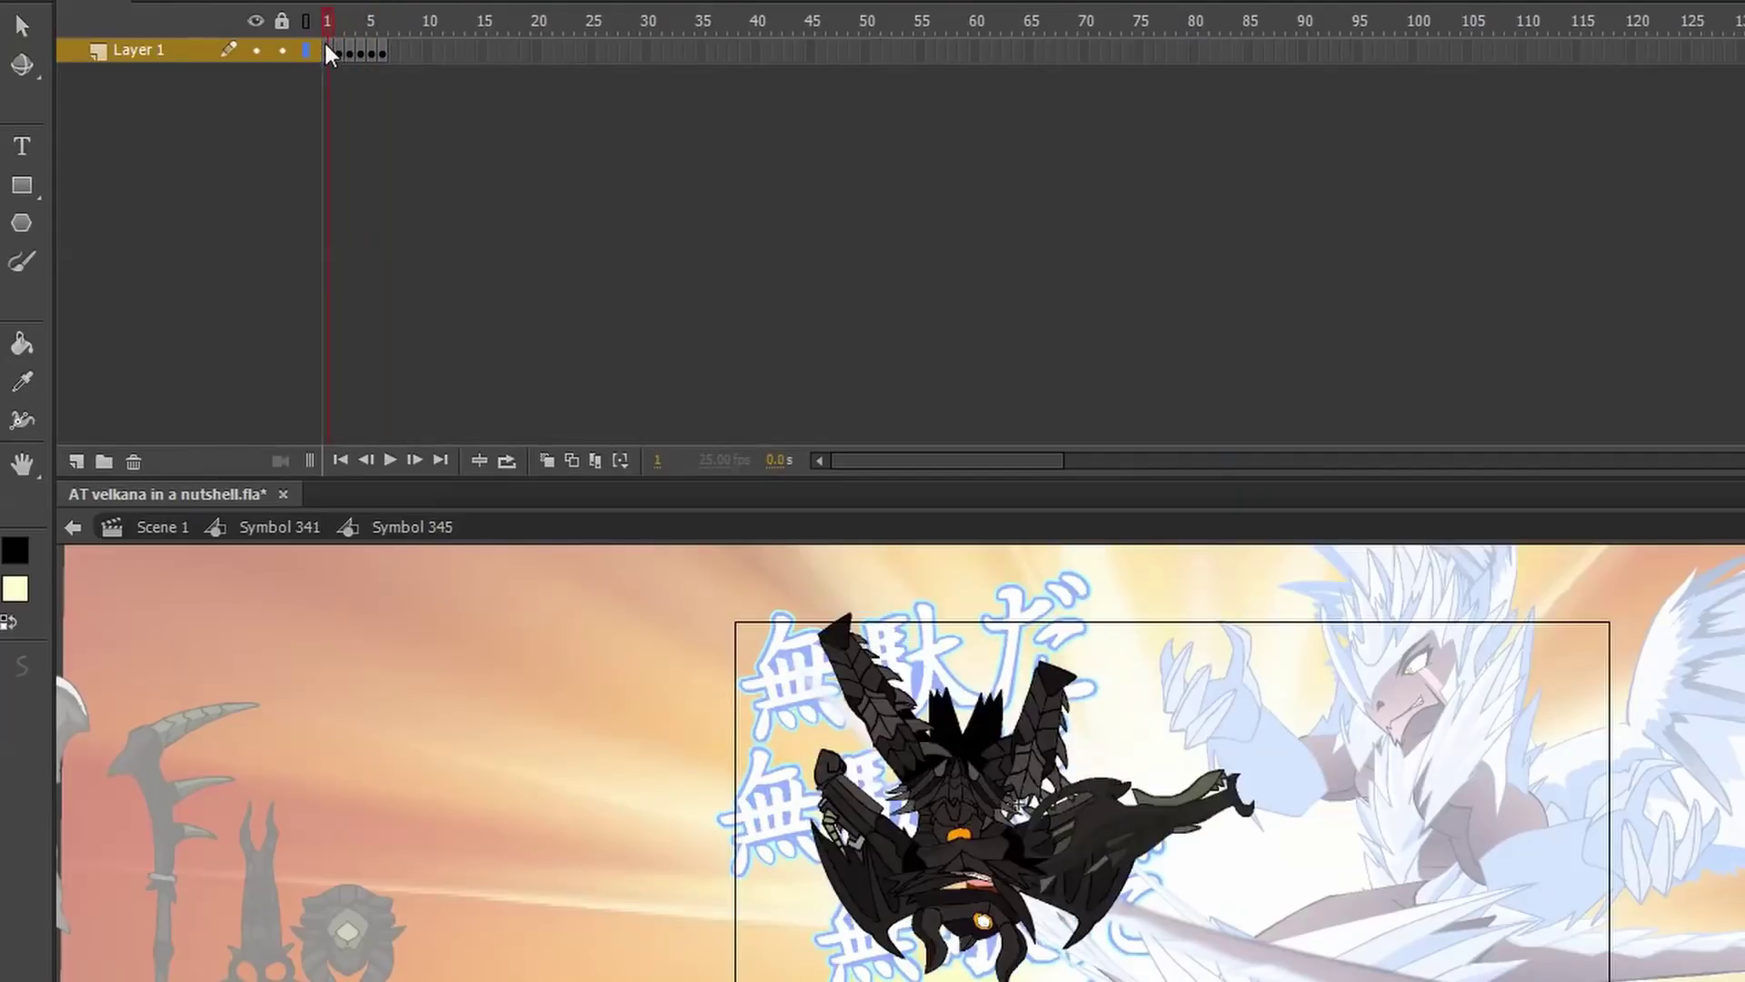
pyautogui.moveTo(326, 43); pyautogui.dragTo(408, 73)
pyautogui.click(279, 527)
# - Preview the white dragon attack symbol, inspect the frames of its tail symbol, and return to the main scene
pyautogui.moveTo(609, 24); pyautogui.dragTo(456, 59)
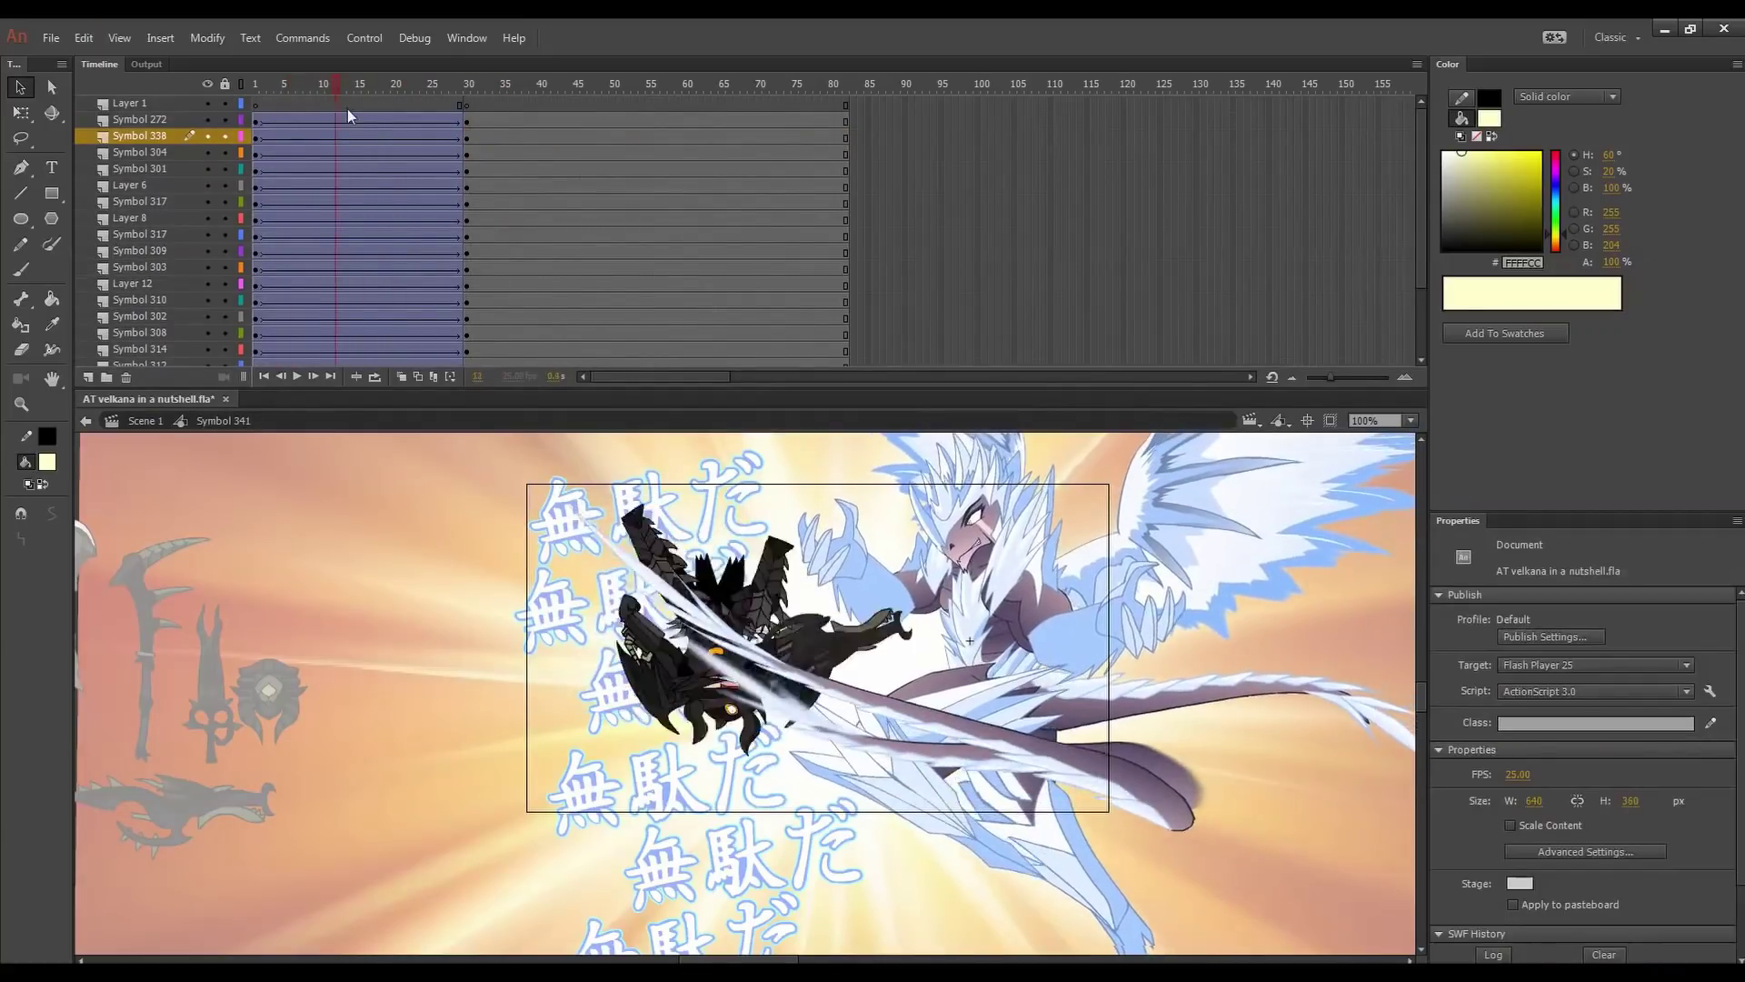
pyautogui.press('Return')
pyautogui.click(139, 119)
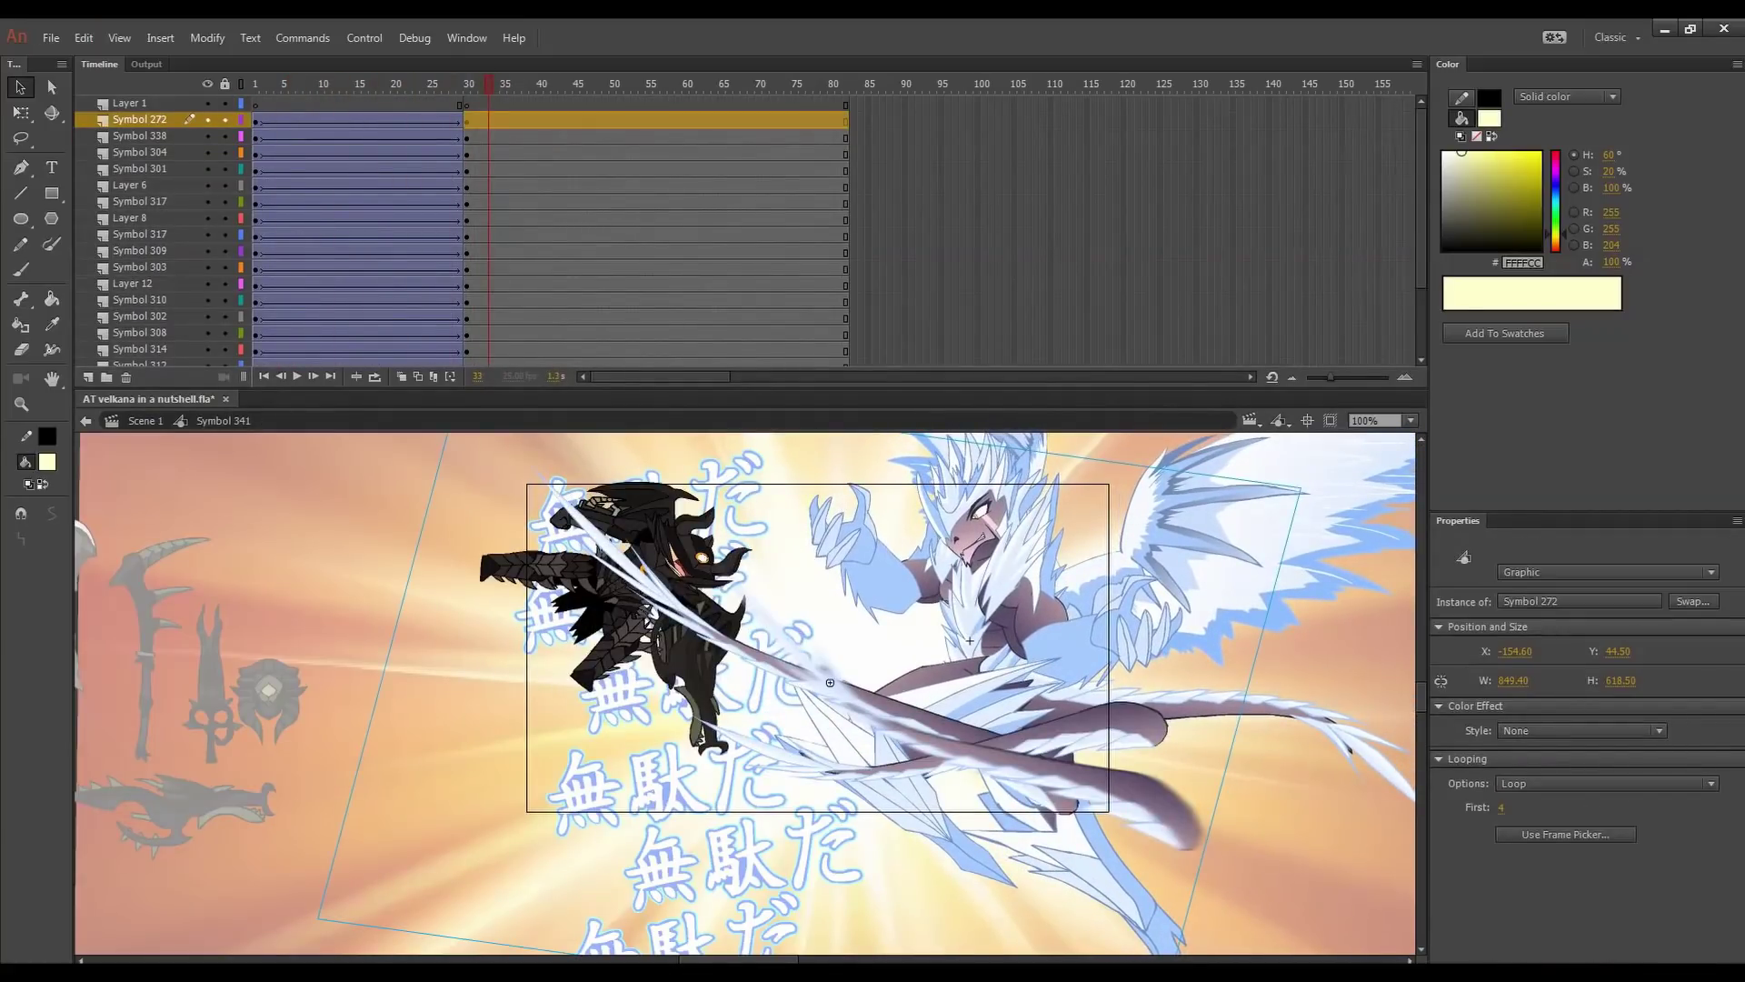
pyautogui.hotkey('ctrl', 'e')
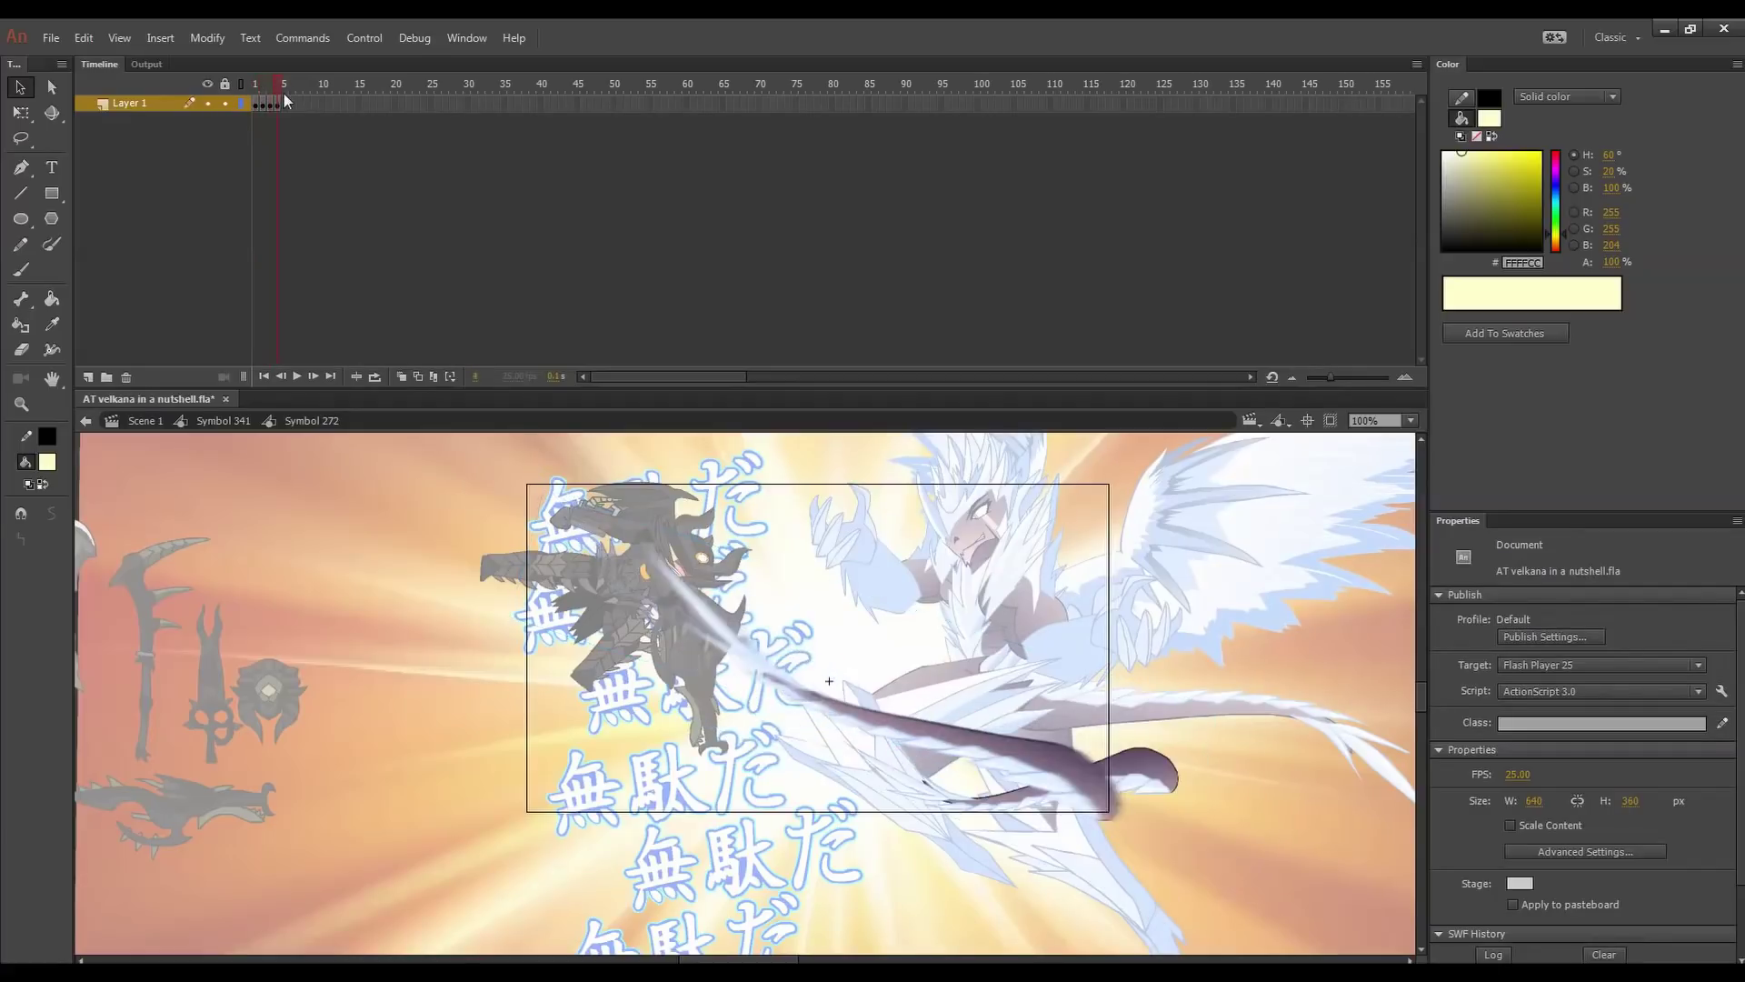
pyautogui.moveTo(249, 95)
pyautogui.mouseDown()
pyautogui.moveTo(278, 107)
pyautogui.moveTo(248, 117)
pyautogui.mouseUp()
pyautogui.hotkey('ctrl', 'e')
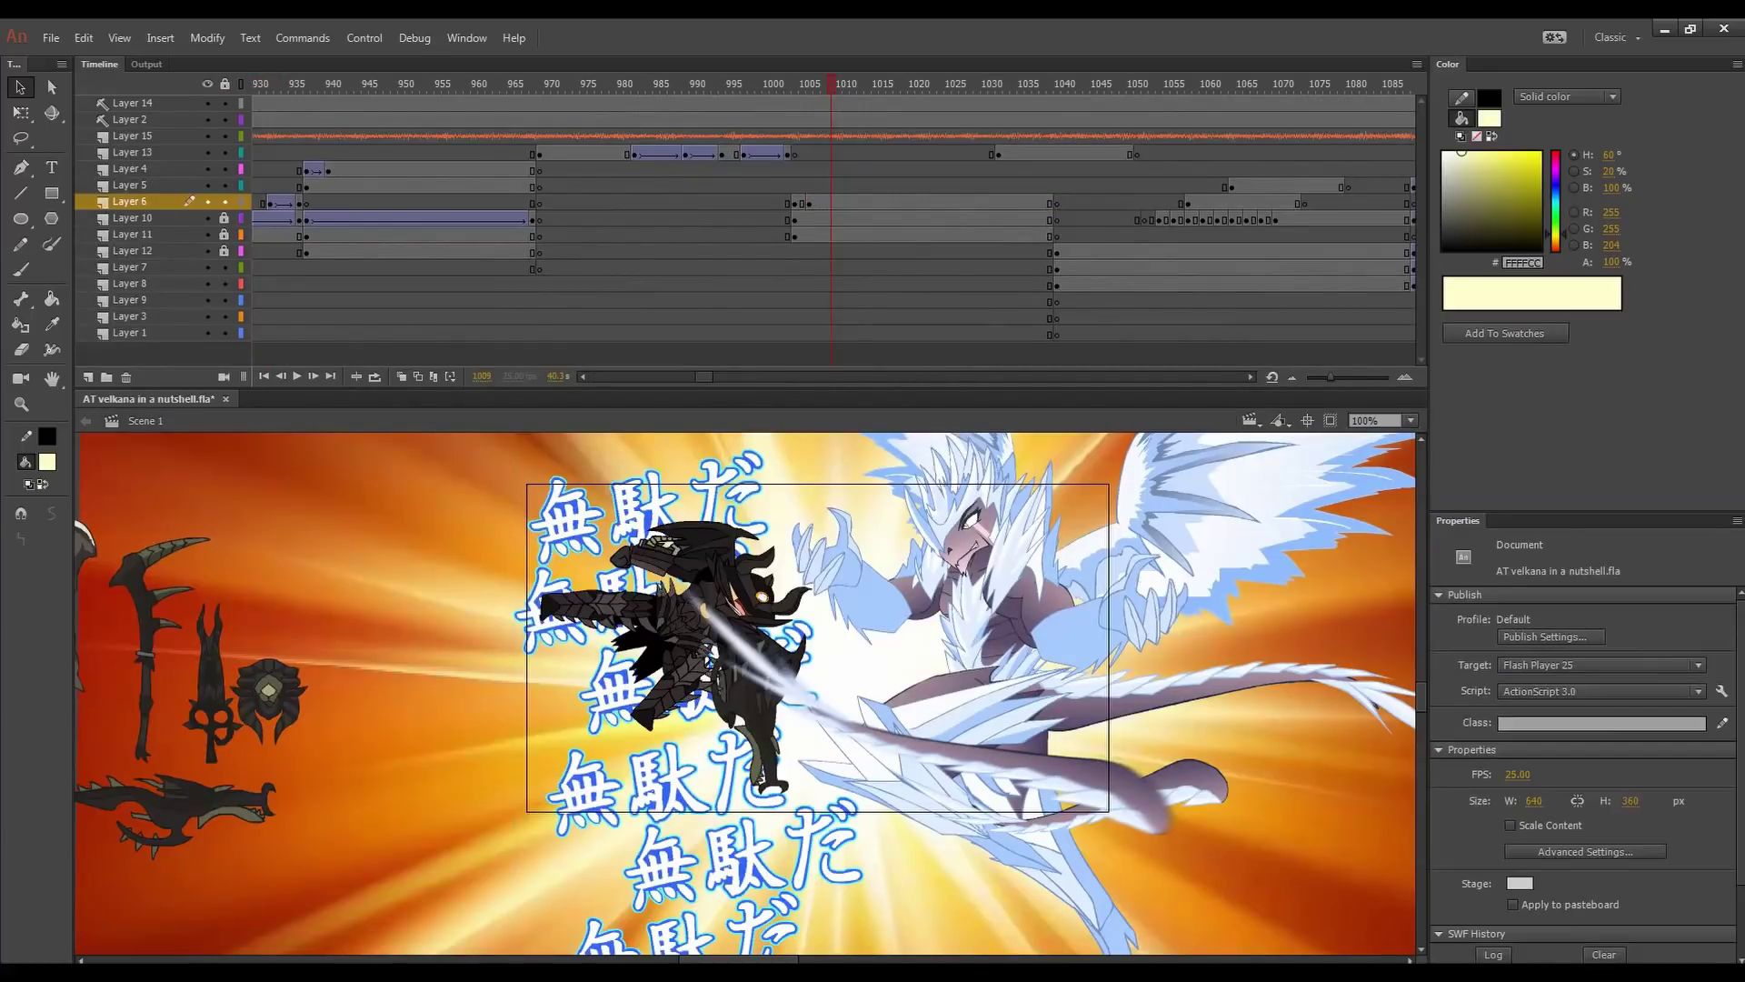
# - Inspect the frames of the Japanese text column's symbol on Layer 10 and return to the main scene
pyautogui.scroll(-3, 745, 691)
pyautogui.hotkey('ctrl', 'e')
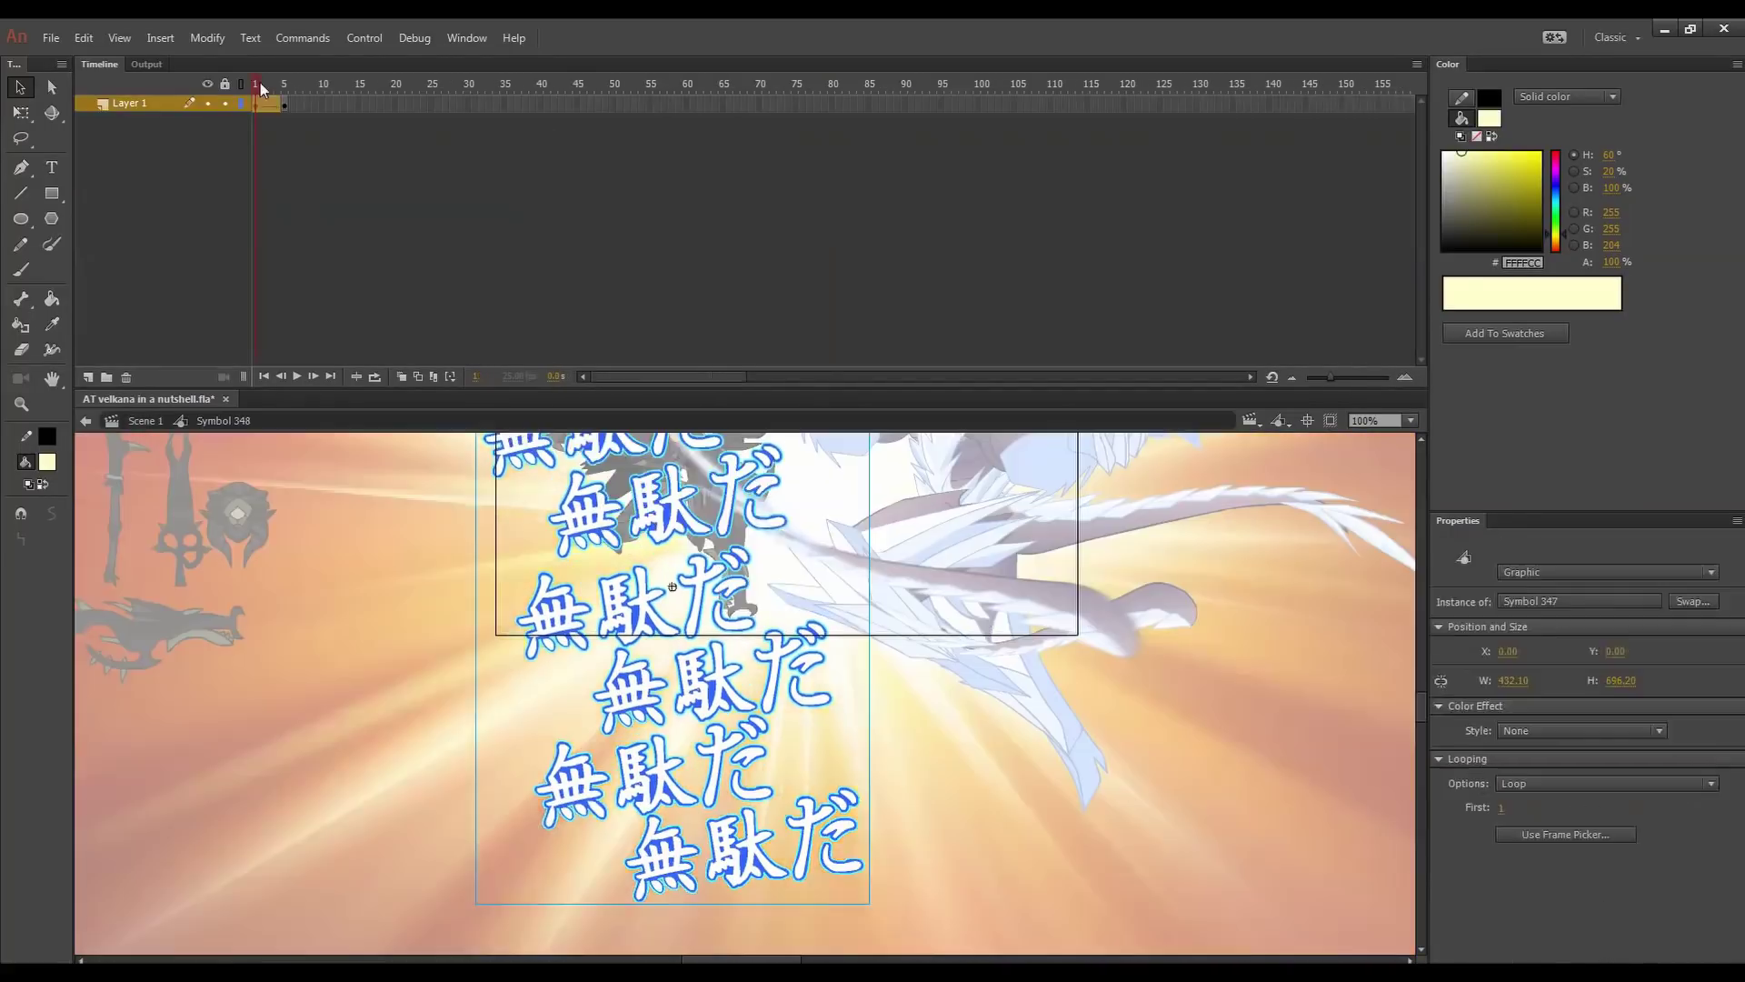
pyautogui.moveTo(255, 101); pyautogui.dragTo(270, 100)
pyautogui.hotkey('ctrl', 'e')
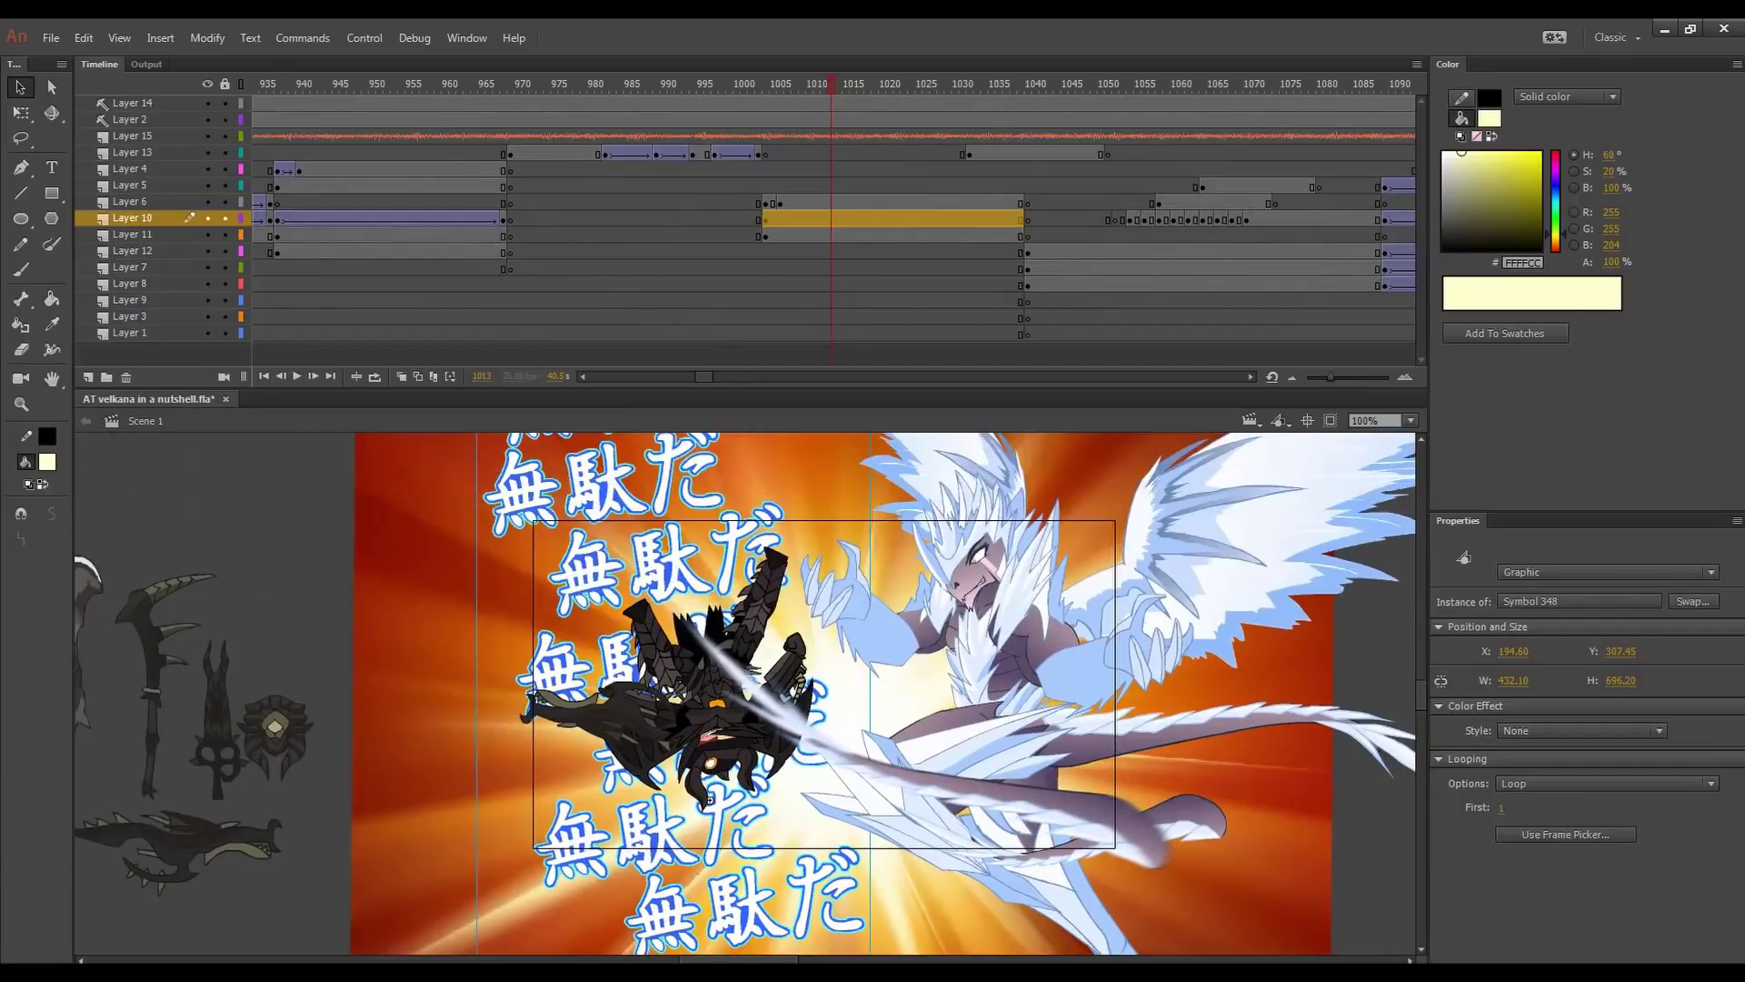
# - Scrub the main timeline to the ice-spike scene near frame 1325, open its symbol, and scrub to frame 49
pyautogui.moveTo(832, 83); pyautogui.dragTo(1329, 227)
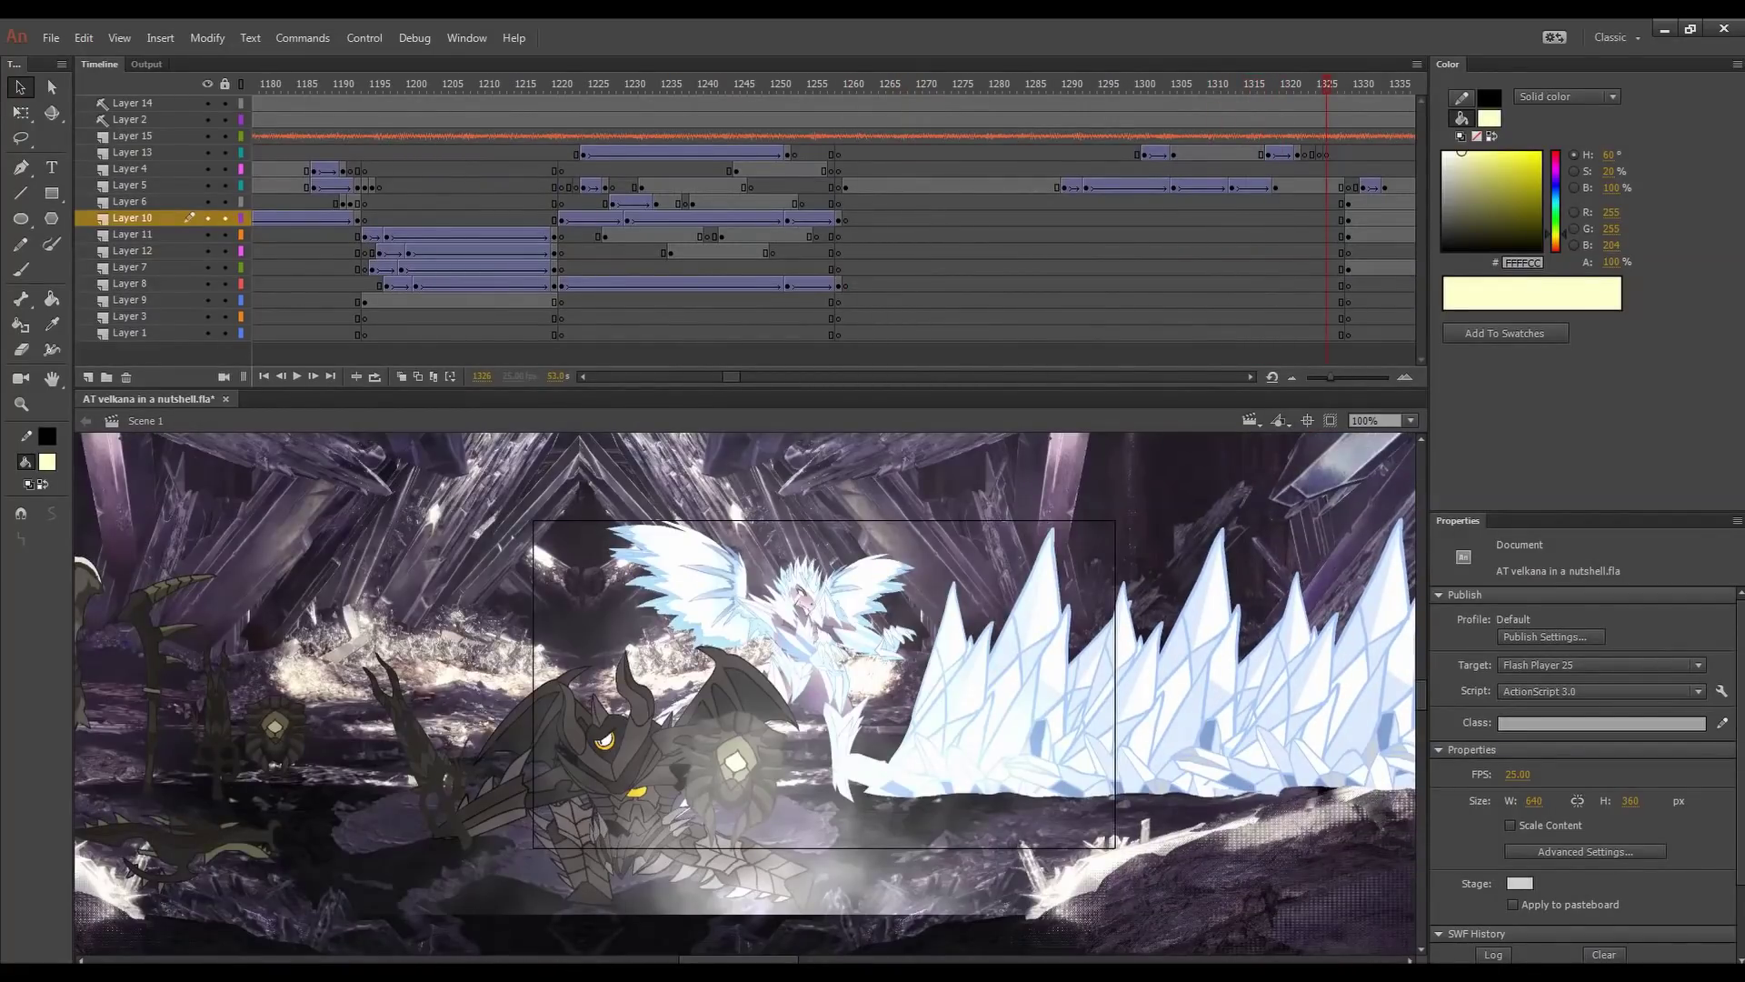
pyautogui.click(1009, 682)
pyautogui.doubleClick(1149, 613)
pyautogui.moveTo(382, 110); pyautogui.dragTo(604, 142)
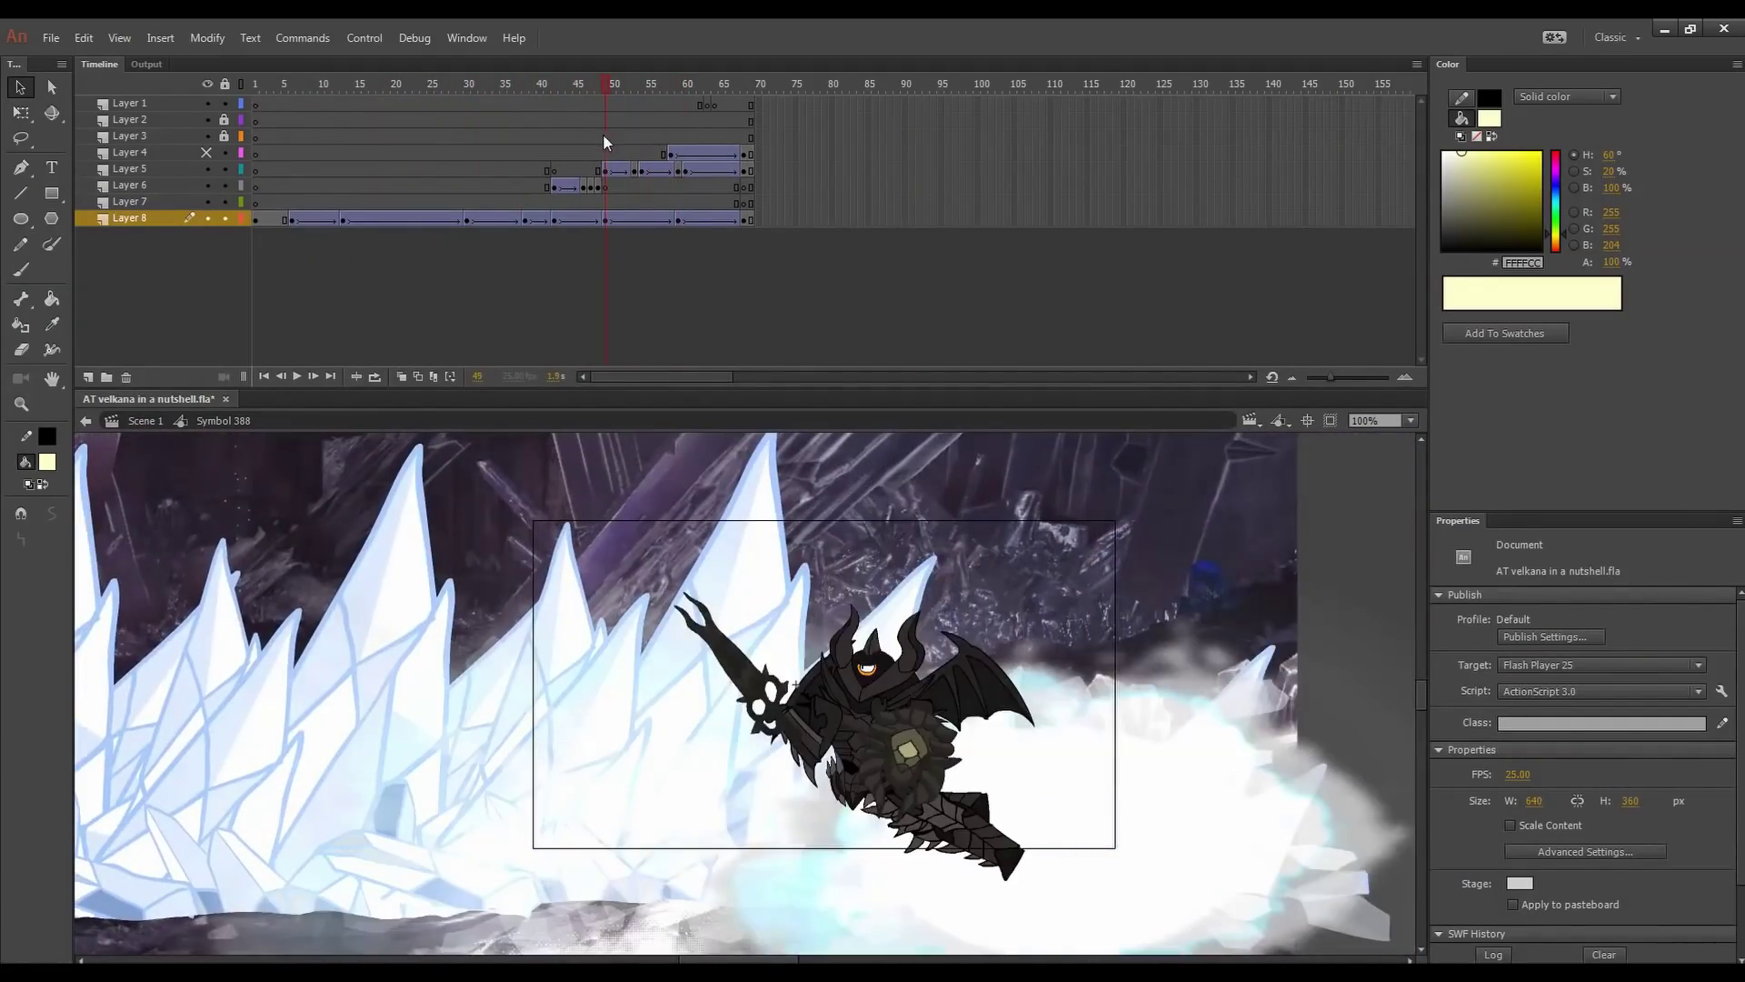
# - Inspect the parts of Layer 5's leaping character symbol at frame 49 and return to the ice-spike scene symbol
pyautogui.click(605, 170)
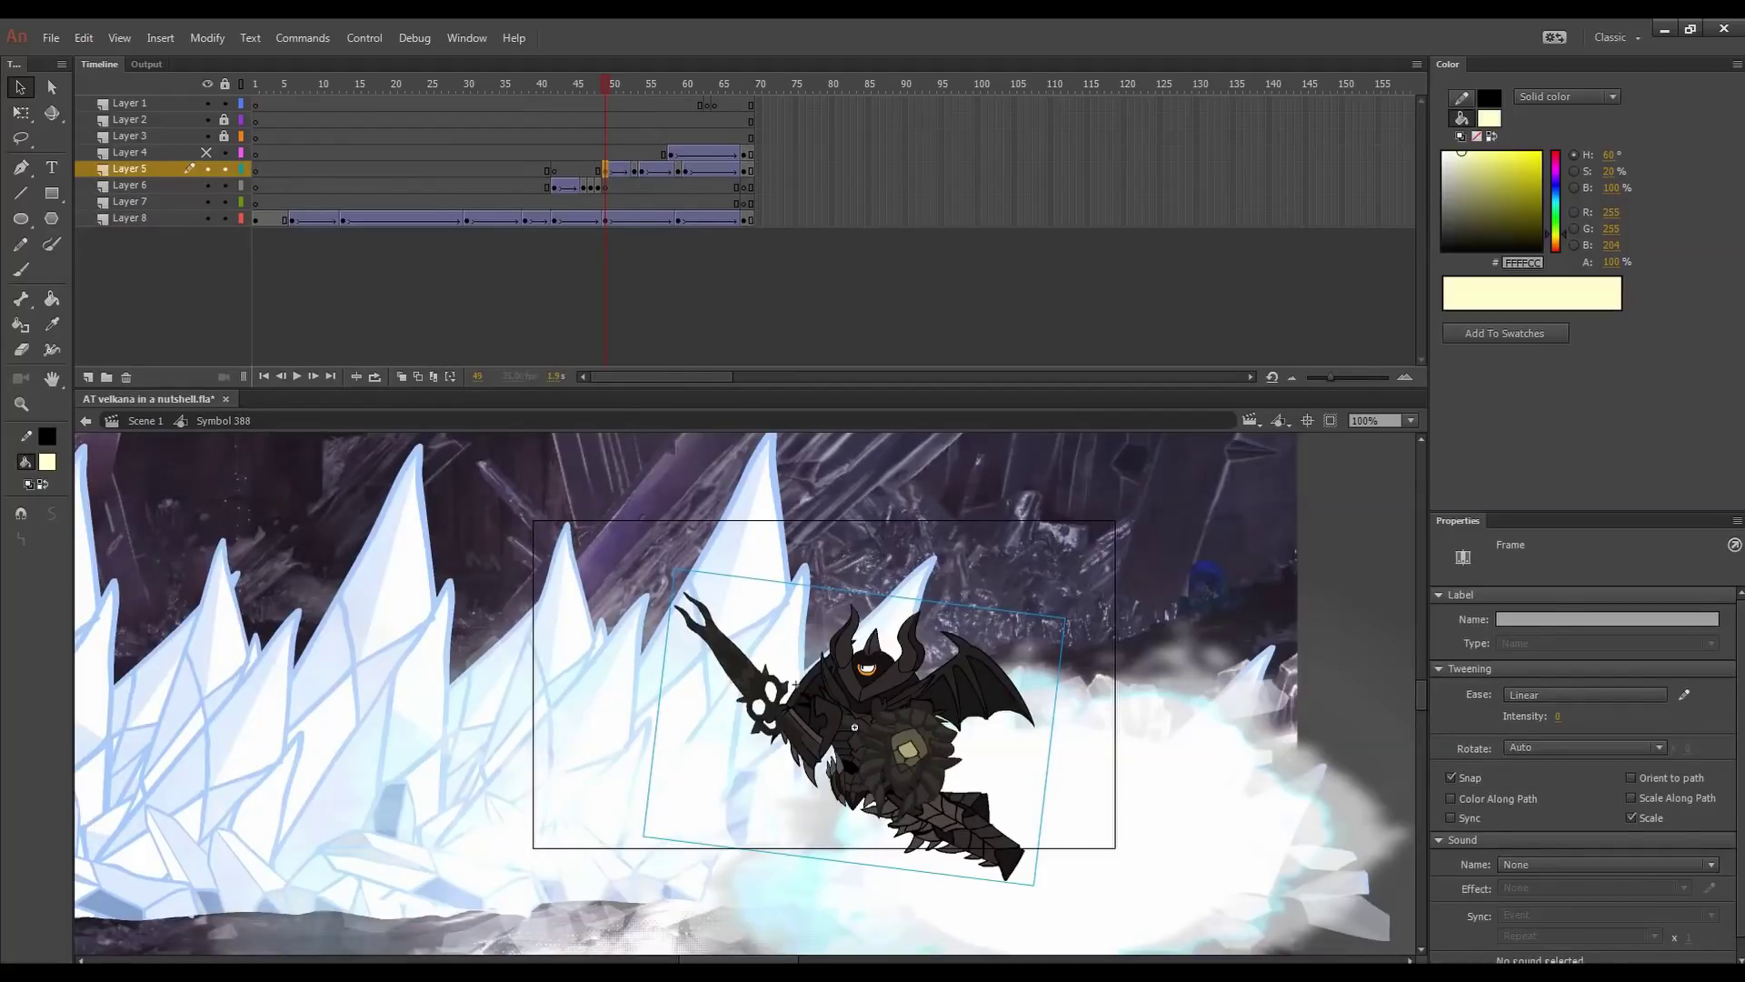
pyautogui.doubleClick(795, 684)
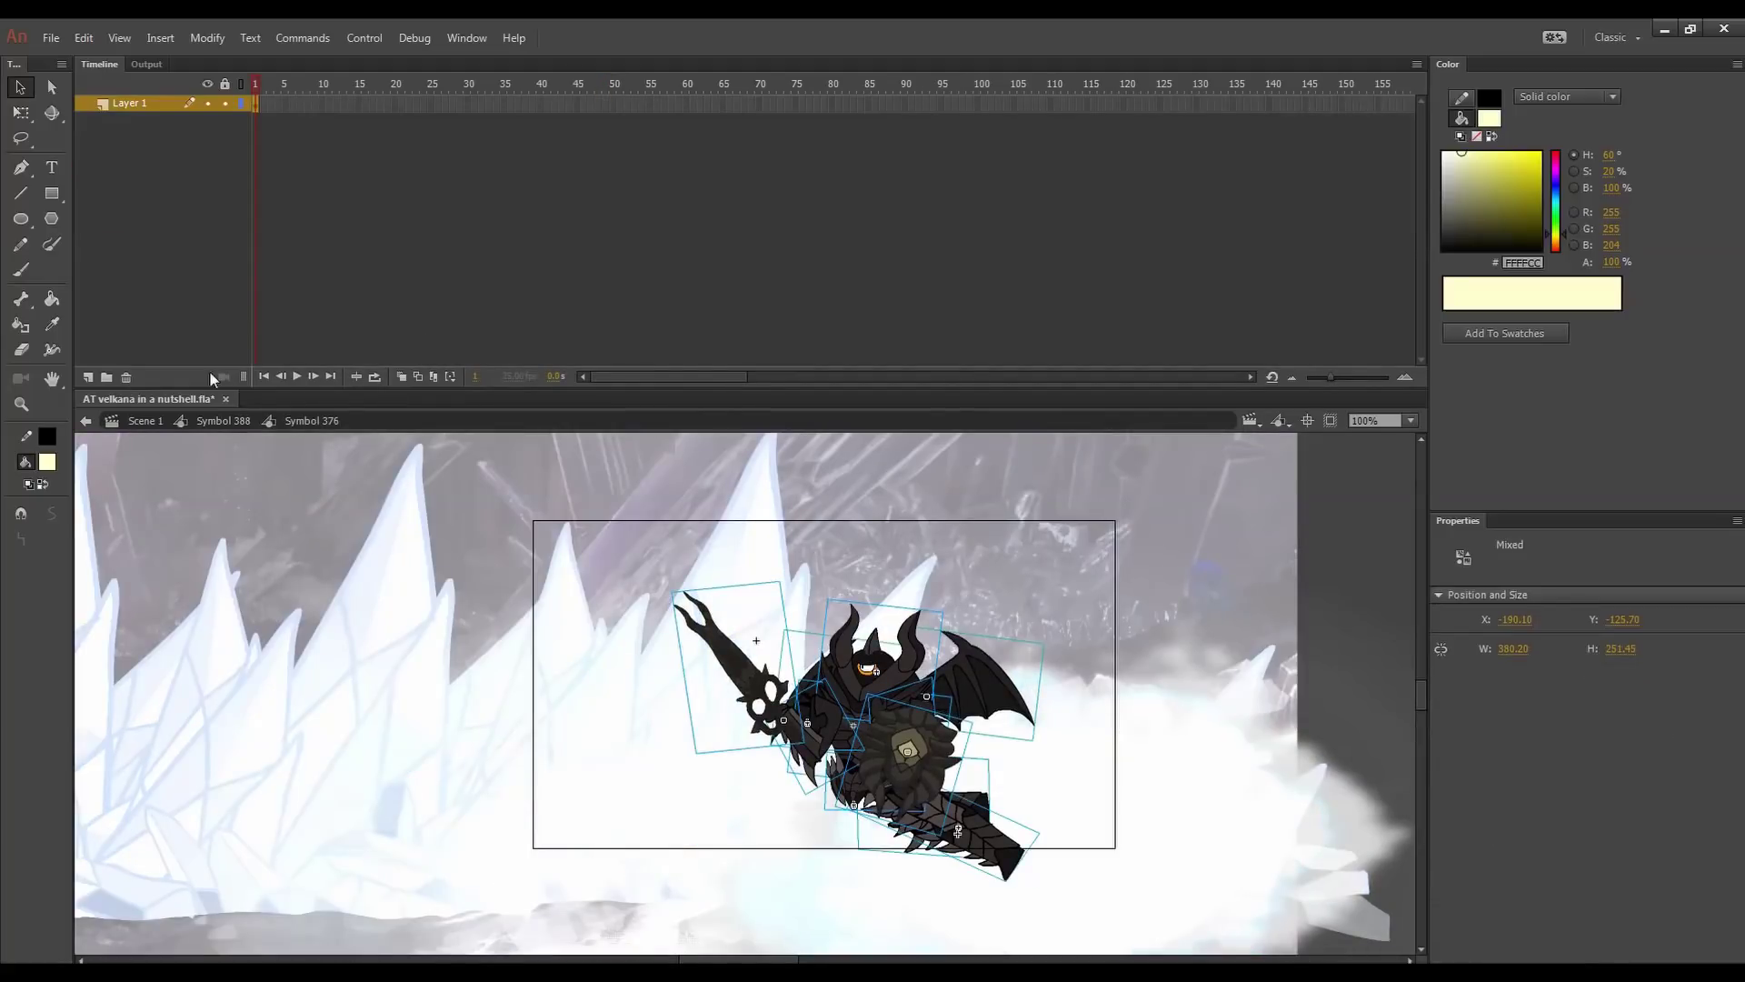
pyautogui.click(222, 420)
# - Review the crouching character's nested animation at frame 60 and scrub the ice-spike scene symbol to its last frame
pyautogui.moveTo(625, 81); pyautogui.dragTo(689, 102)
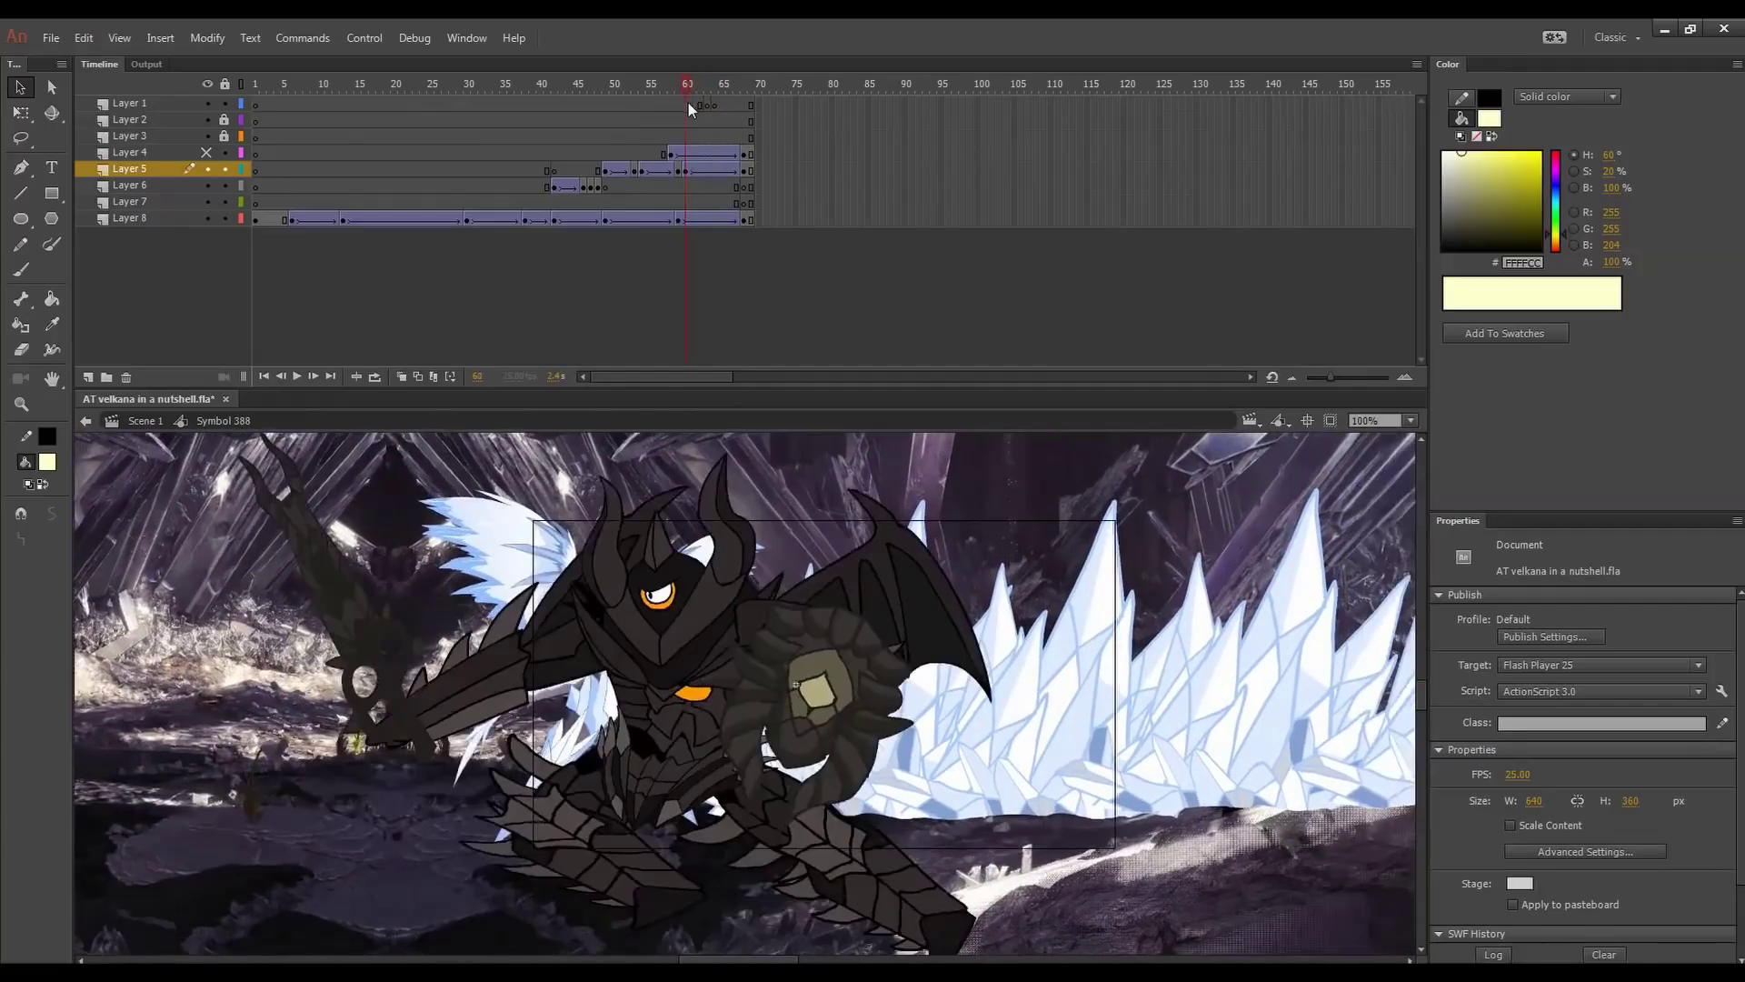
pyautogui.doubleClick(796, 683)
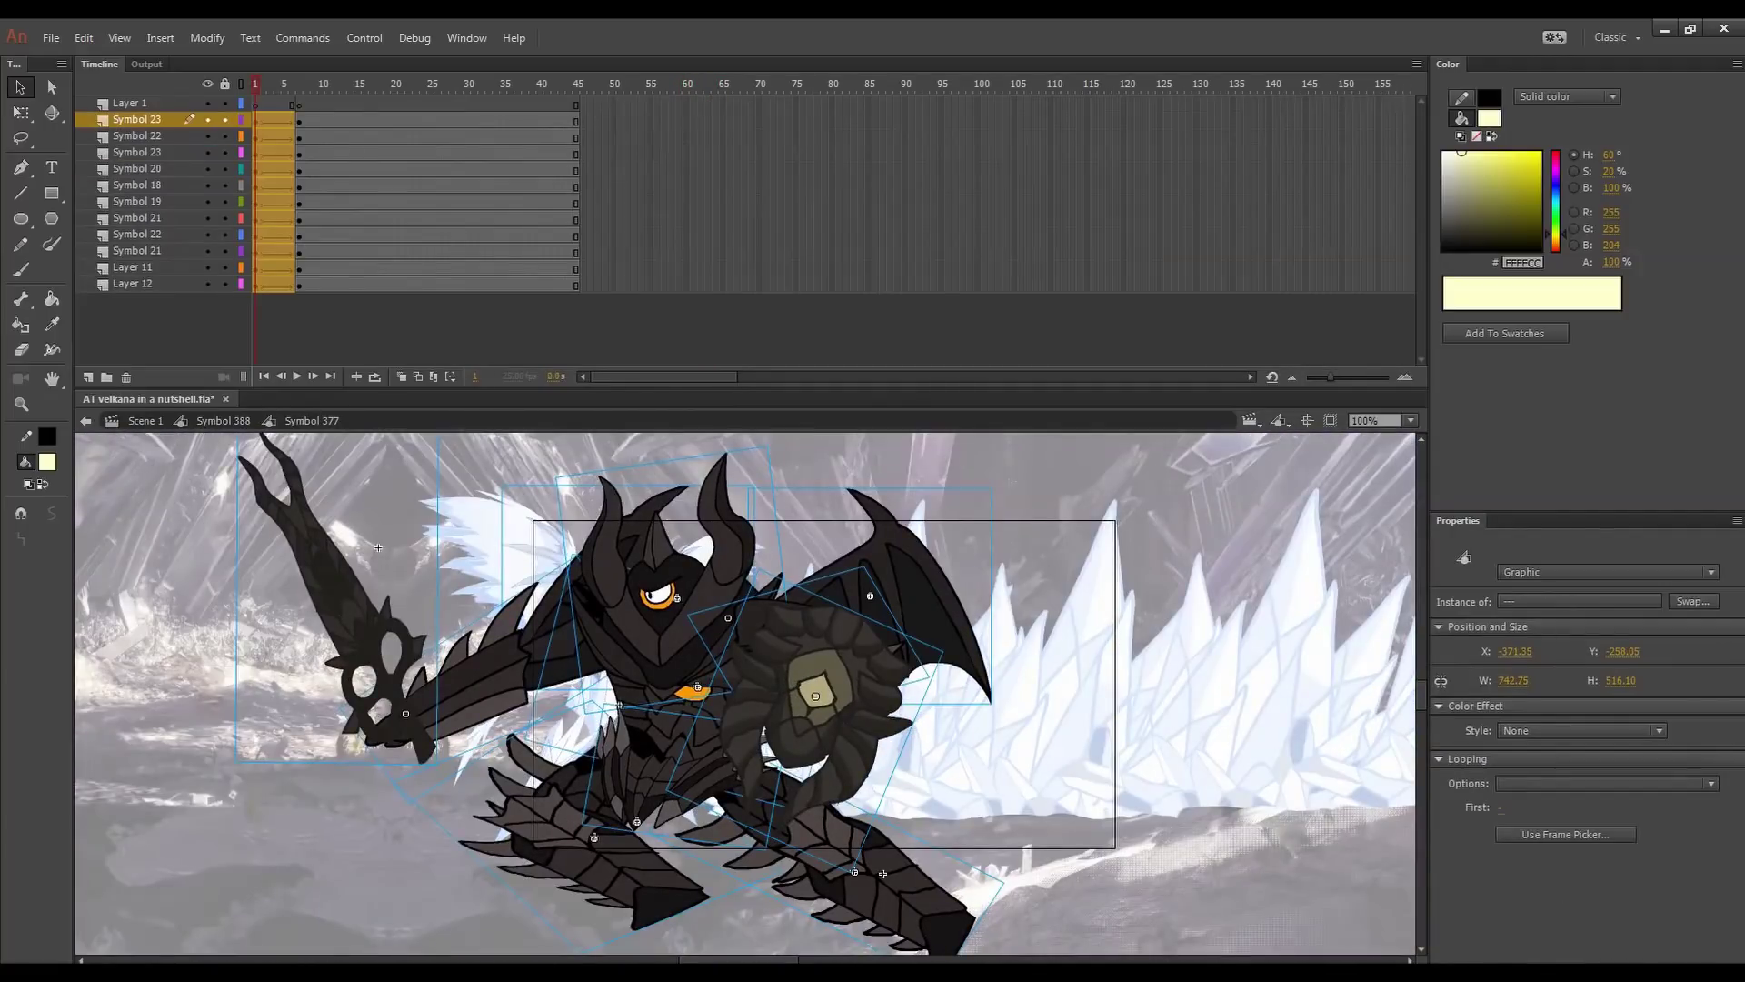
pyautogui.click(287, 90)
pyautogui.moveTo(287, 90); pyautogui.dragTo(329, 109)
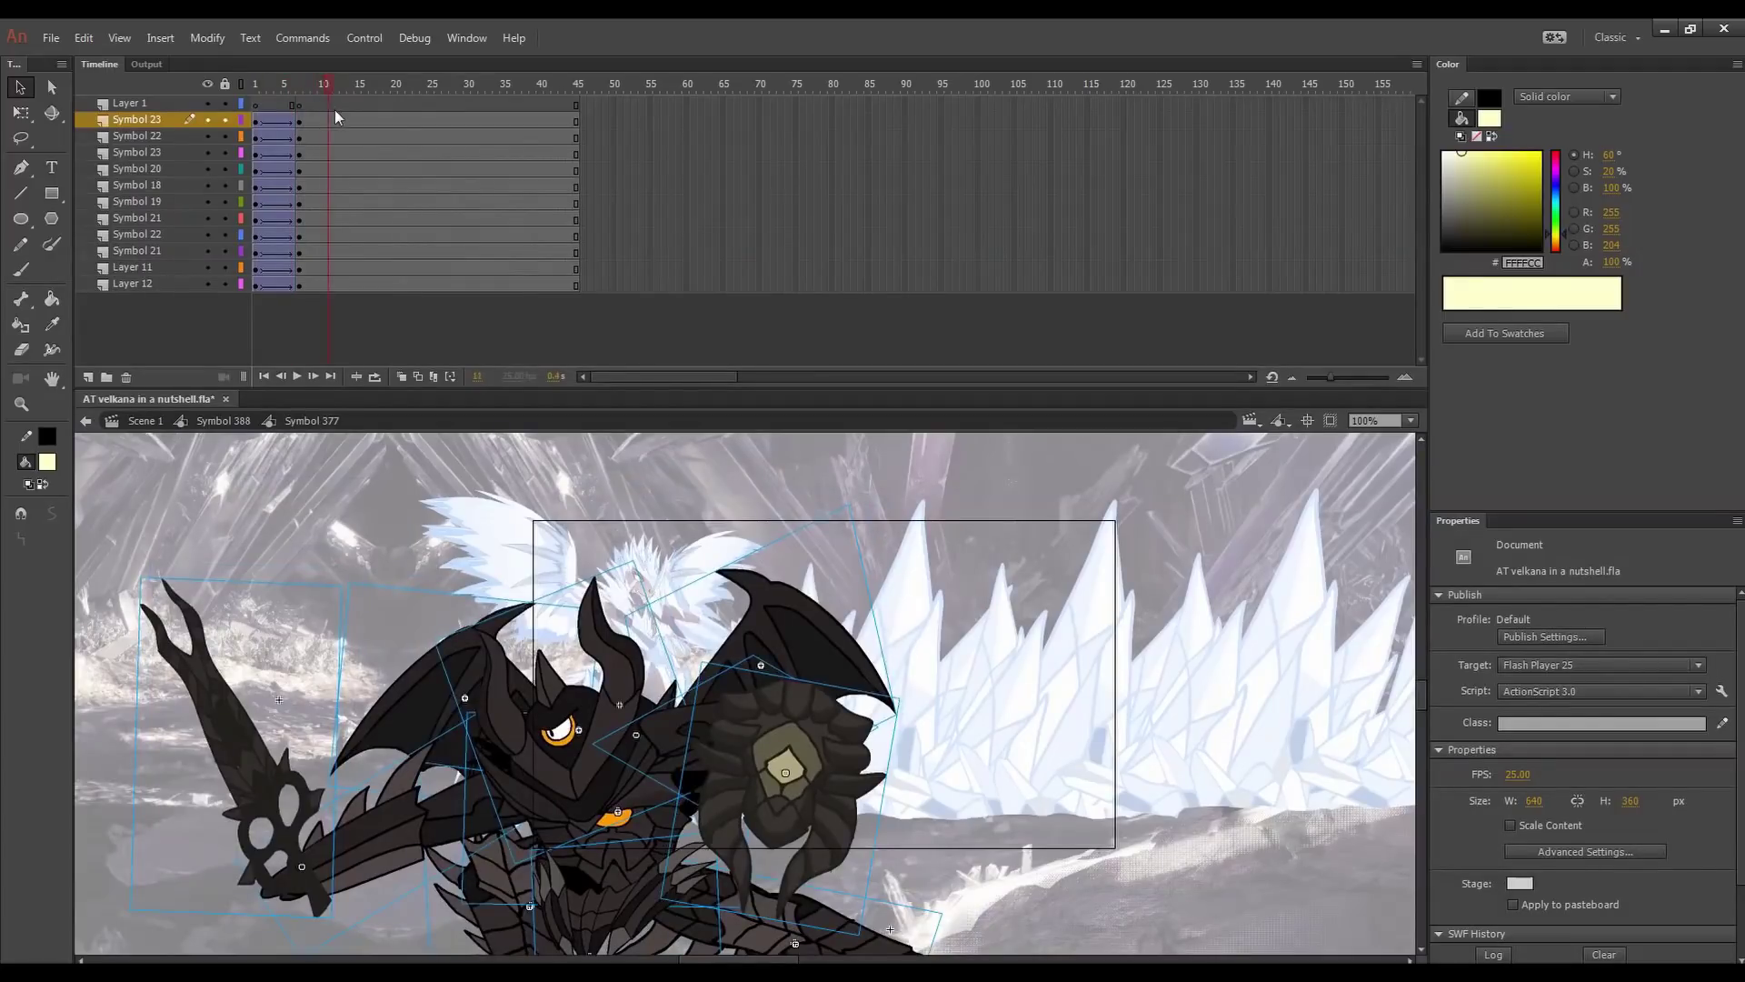
pyautogui.click(222, 420)
pyautogui.moveTo(676, 94); pyautogui.dragTo(767, 106)
pyautogui.click(557, 264)
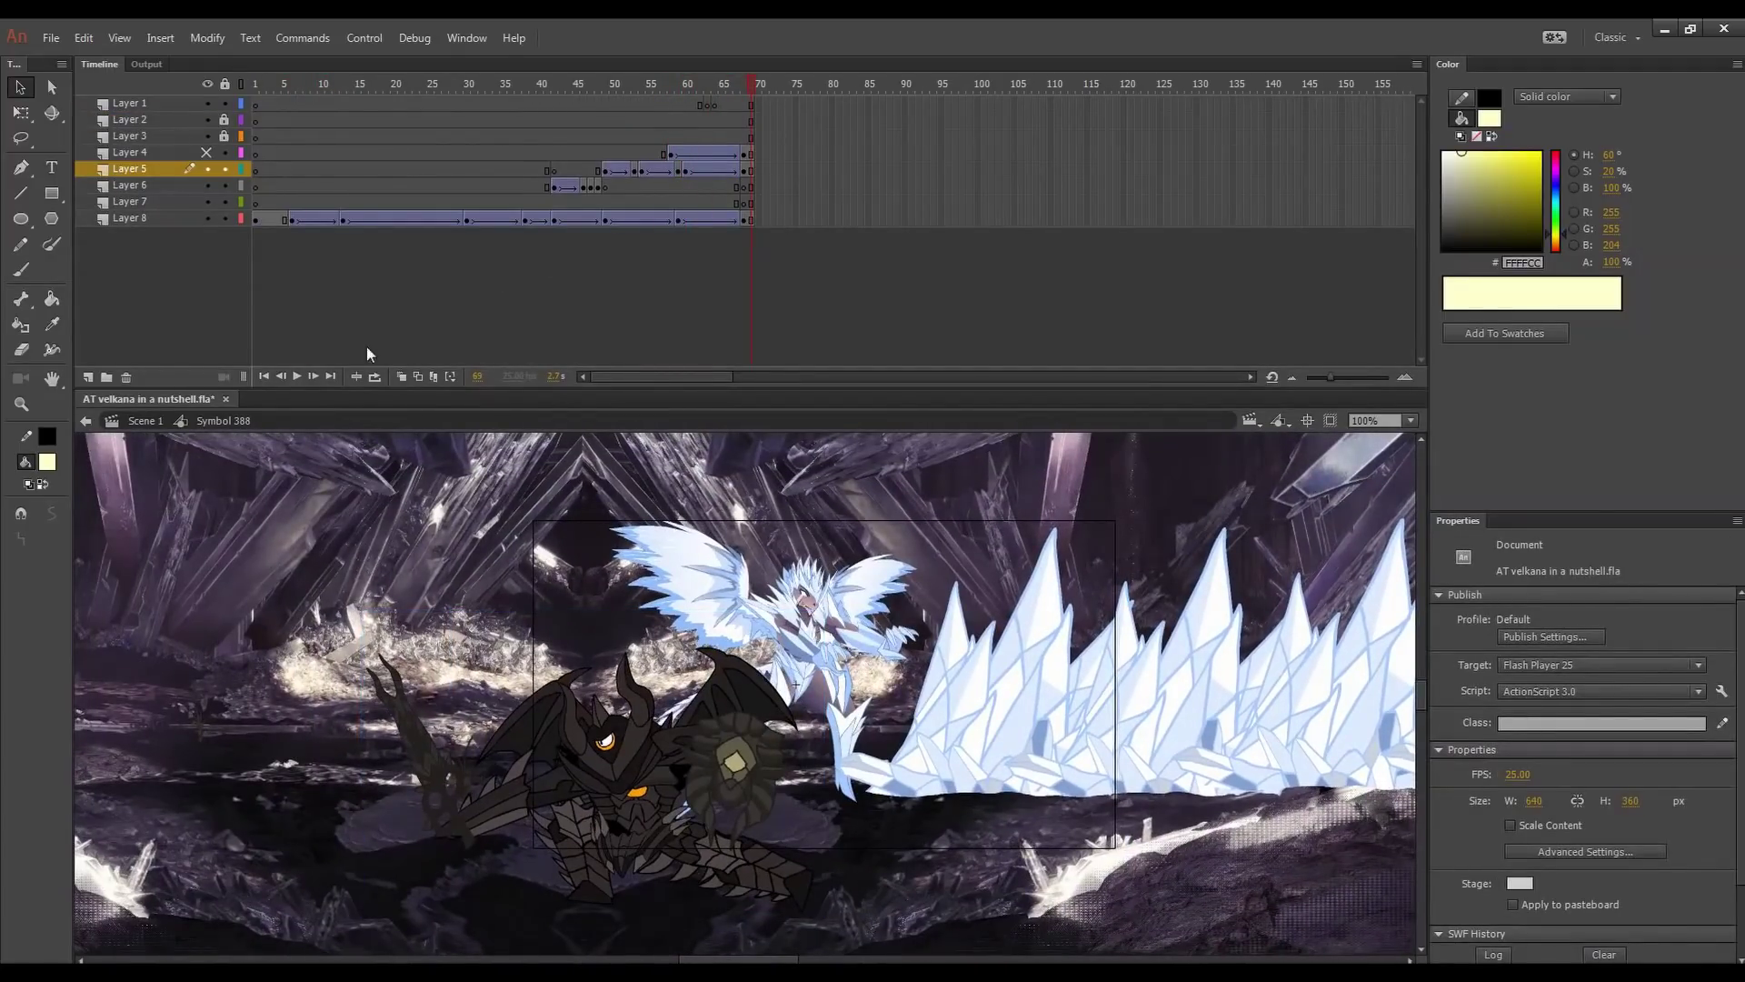
# - Return to the main scene and scrub the timeline through the kicking character's shot to the ice-crystal shot near frame 1431
pyautogui.click(141, 420)
pyautogui.moveTo(830, 154); pyautogui.dragTo(1181, 173)
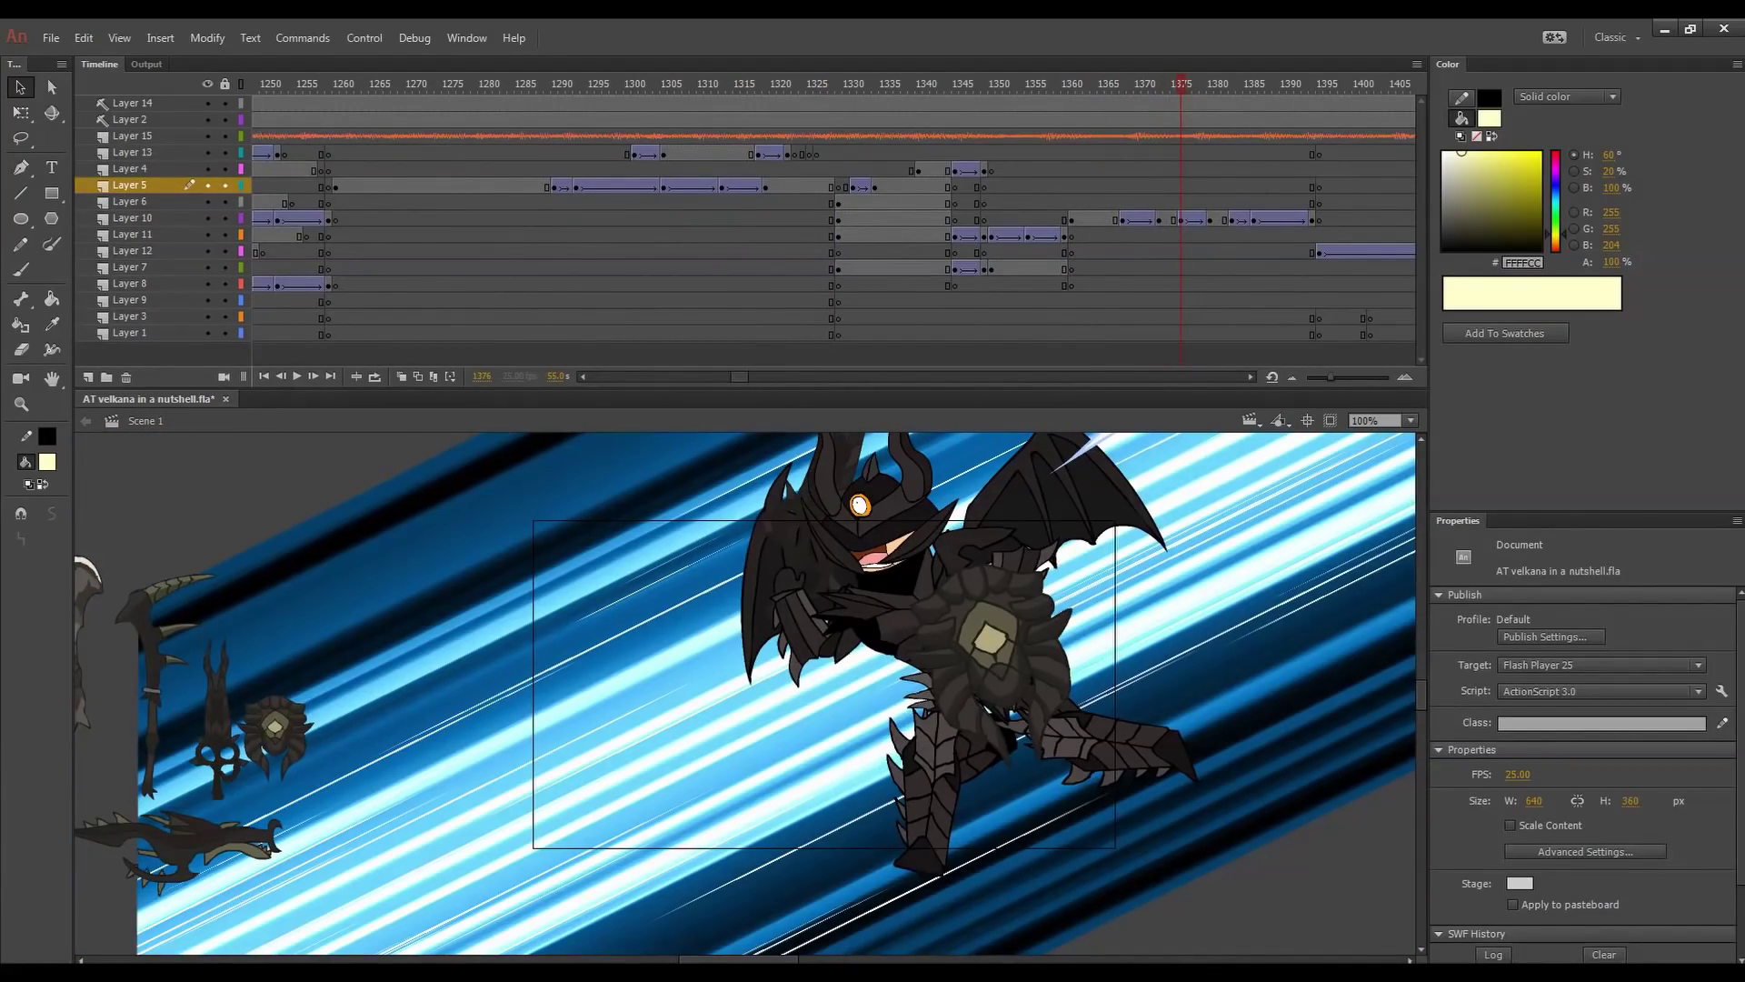
pyautogui.moveTo(1184, 100); pyautogui.dragTo(1467, 145)
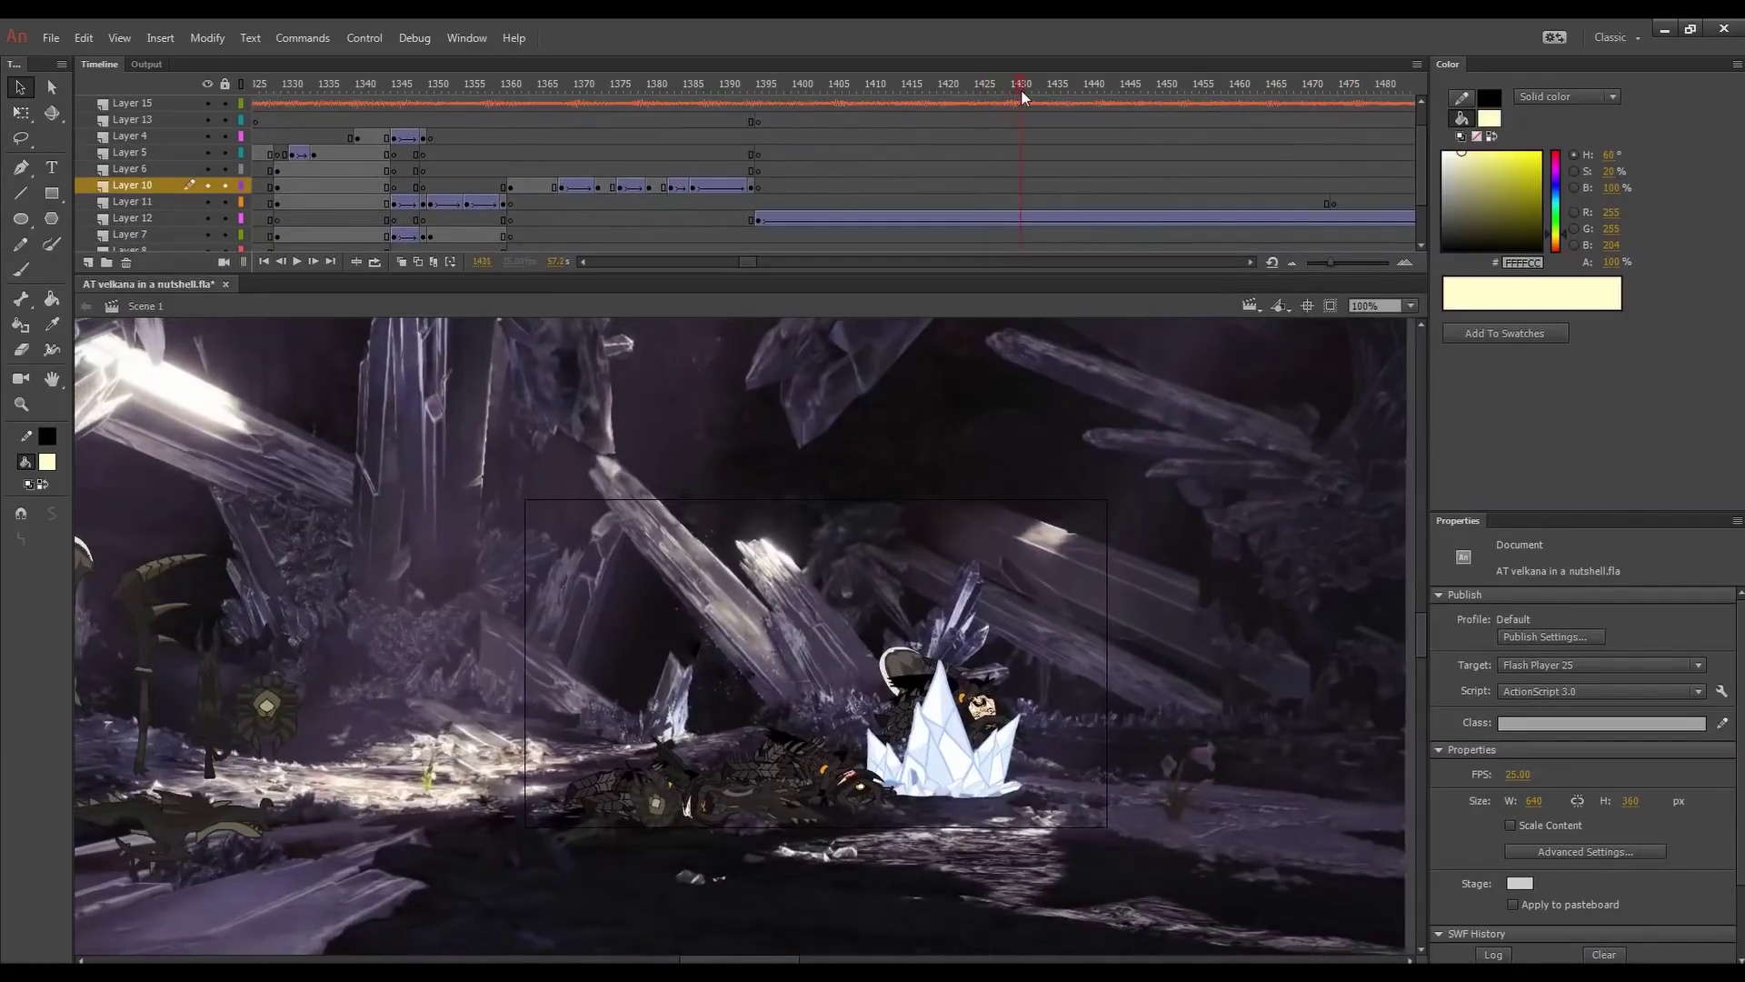
# - Review the armoured character's entrance between frames 1431 and 1464 by scrubbing and playing it back
pyautogui.moveTo(1020, 83); pyautogui.dragTo(1230, 98)
pyautogui.press('Return')
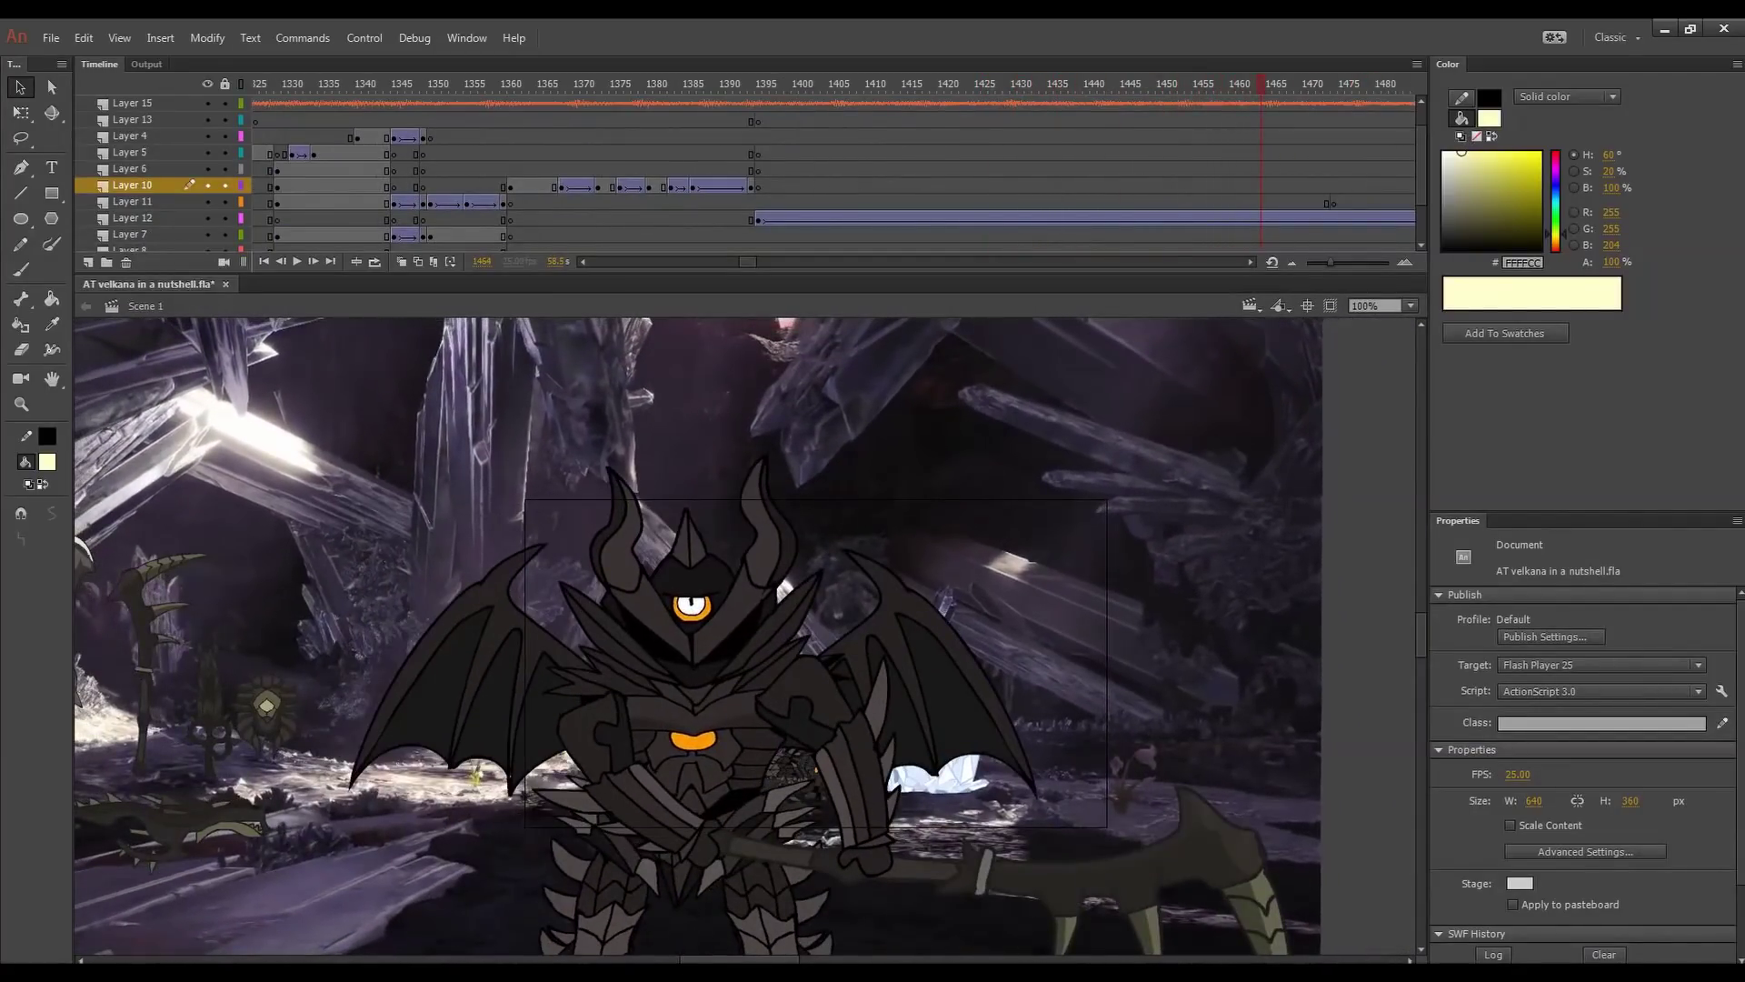
pyautogui.moveTo(1425, 635); pyautogui.dragTo(1431, 644)
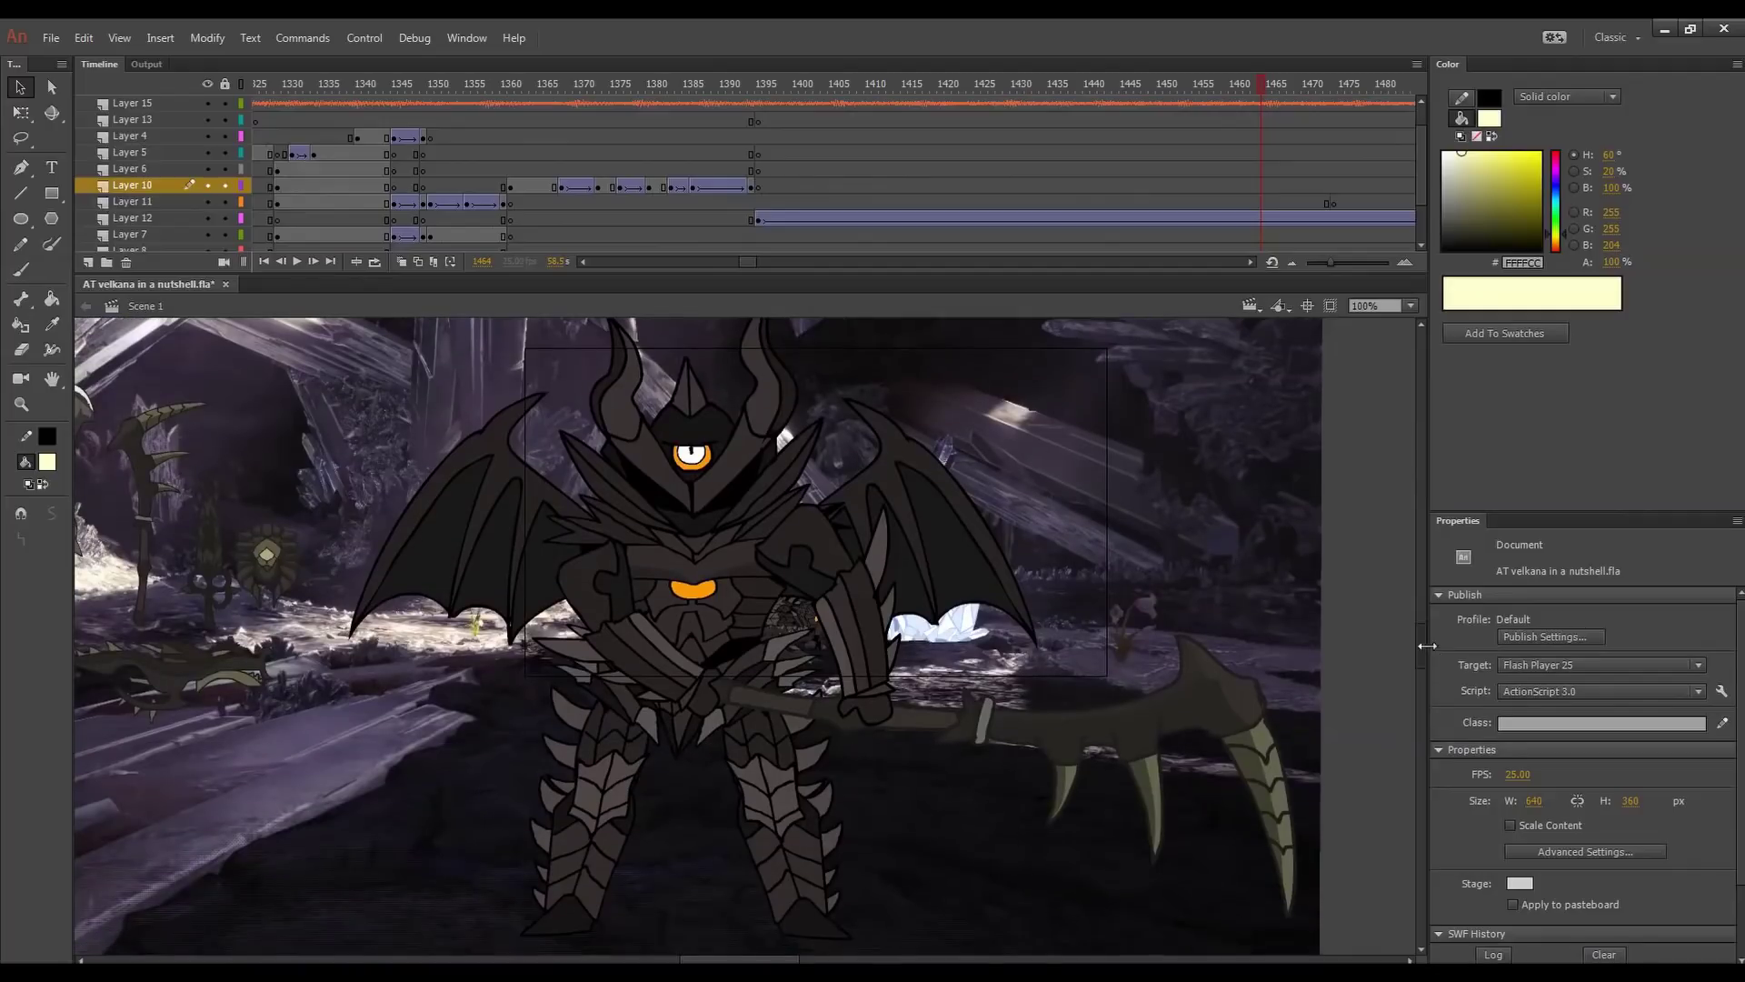
pyautogui.moveTo(1134, 85); pyautogui.dragTo(1224, 90)
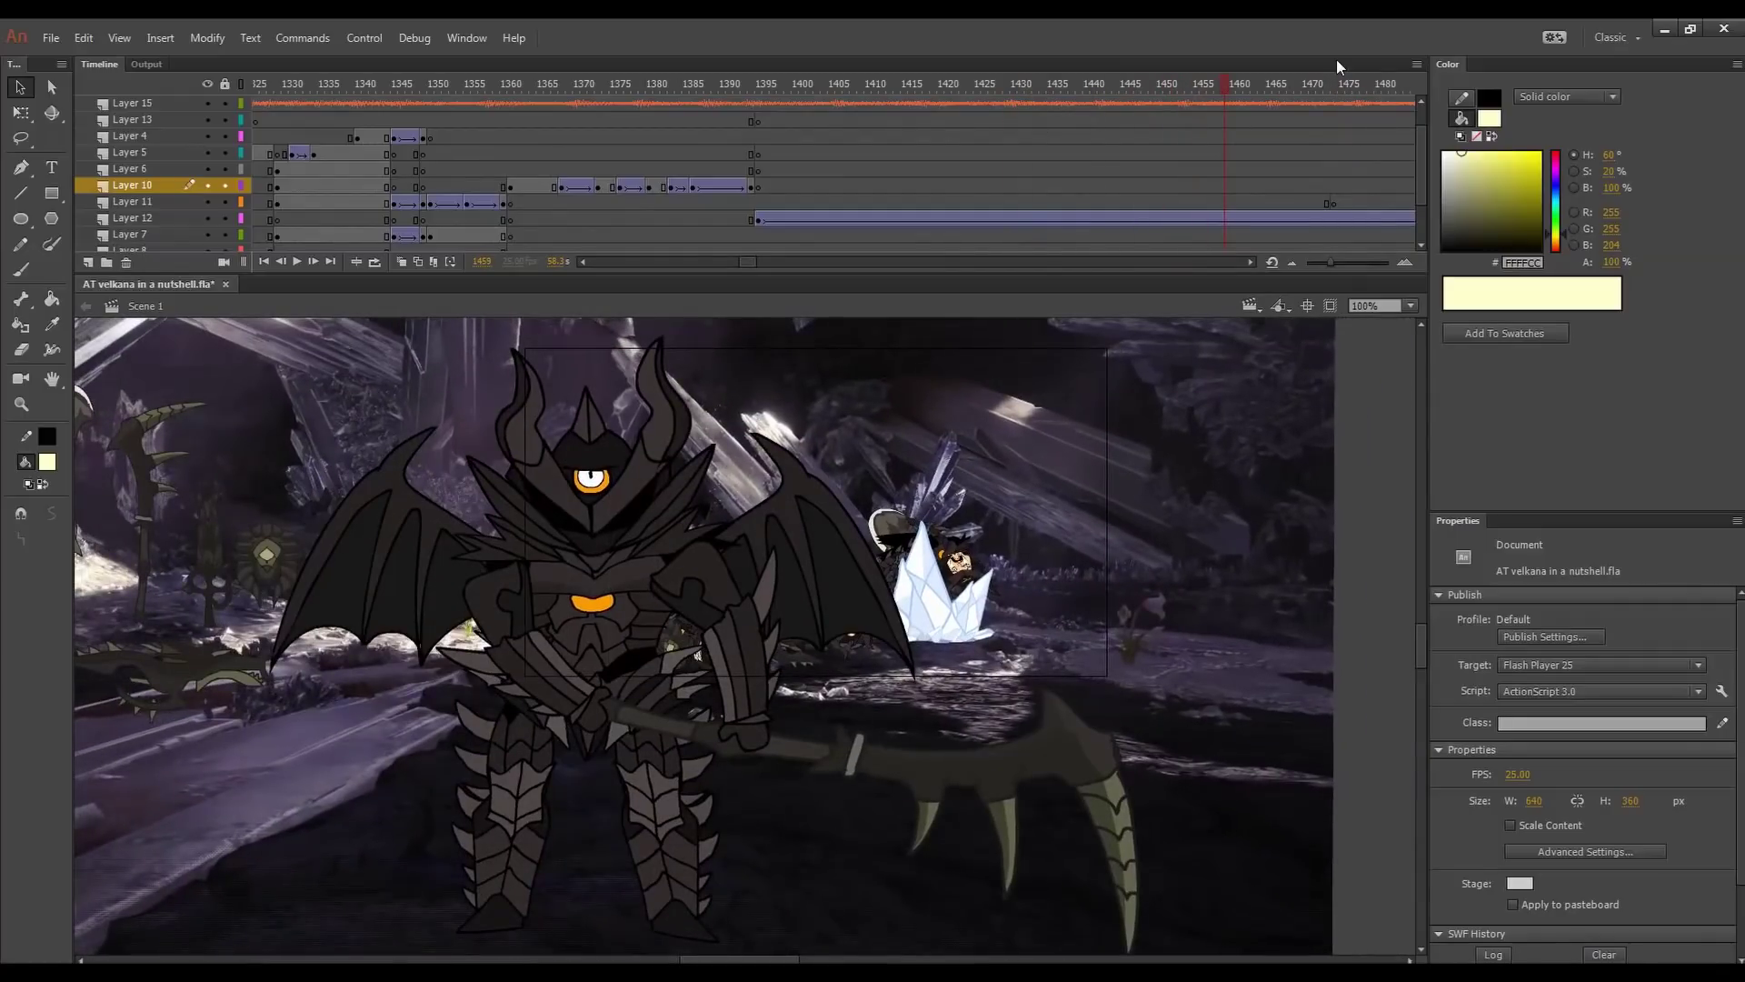
pyautogui.press('Return')
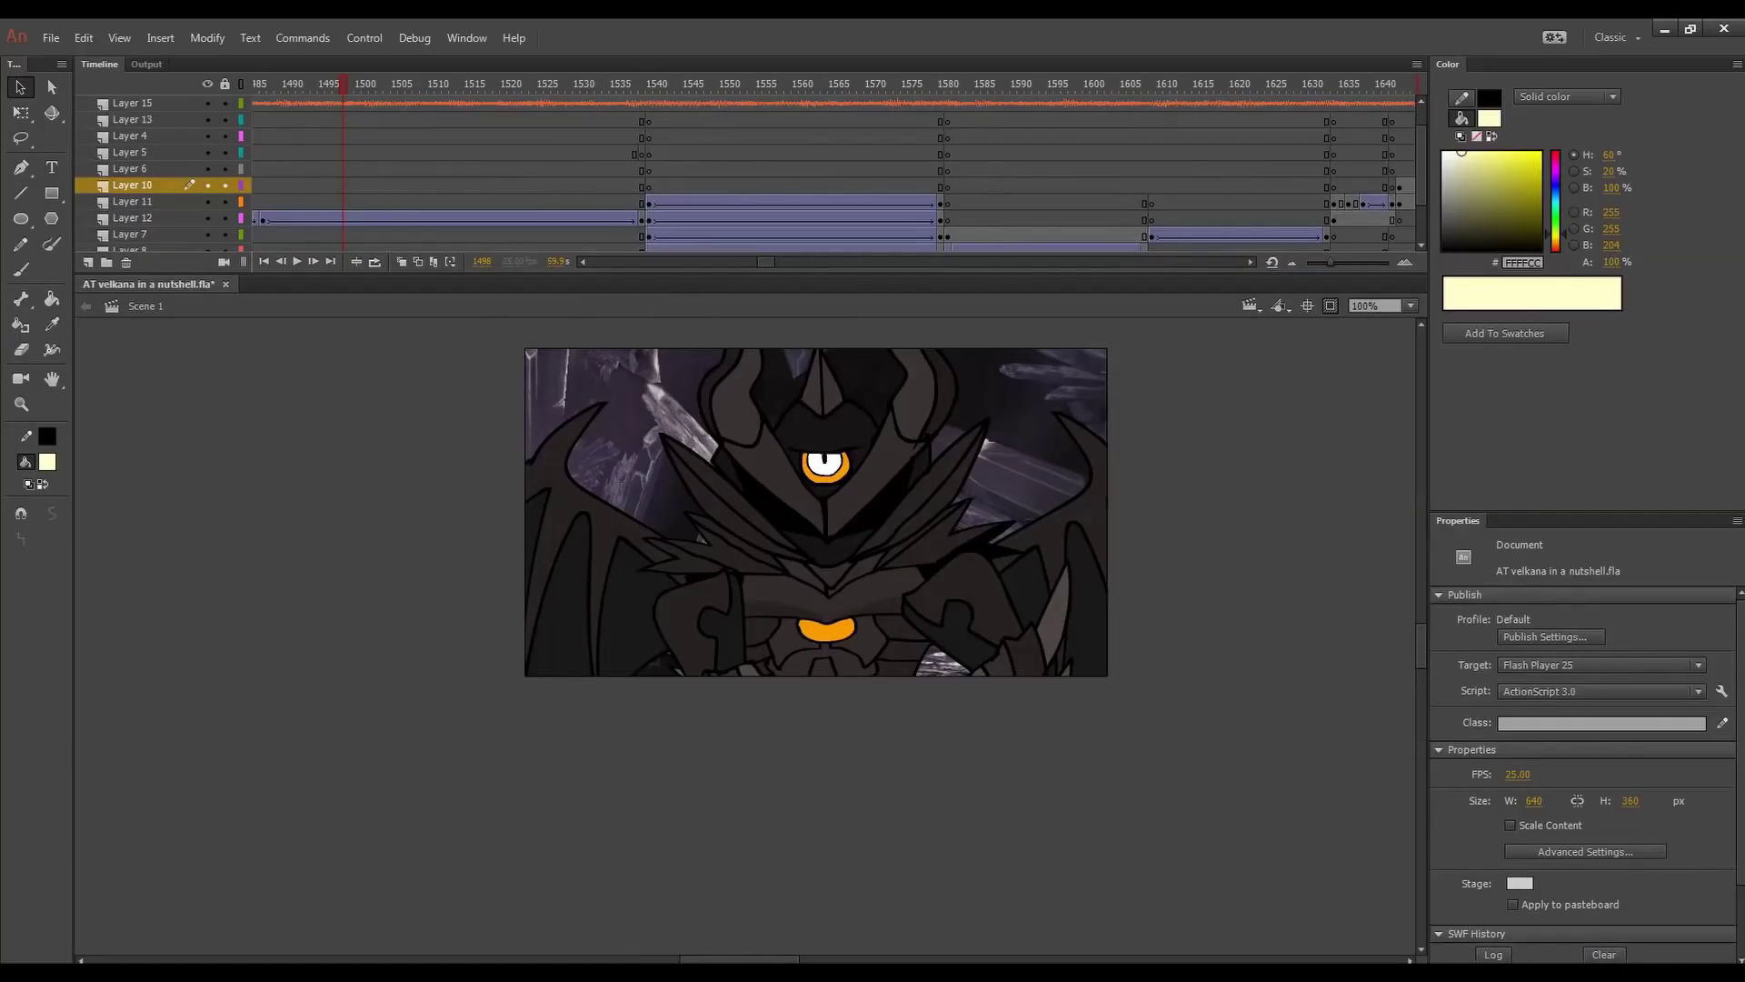
# - Play the silhouette shot, stop at frame 1580, and show the artwork outside the stage
pyautogui.moveTo(400, 84); pyautogui.dragTo(309, 100)
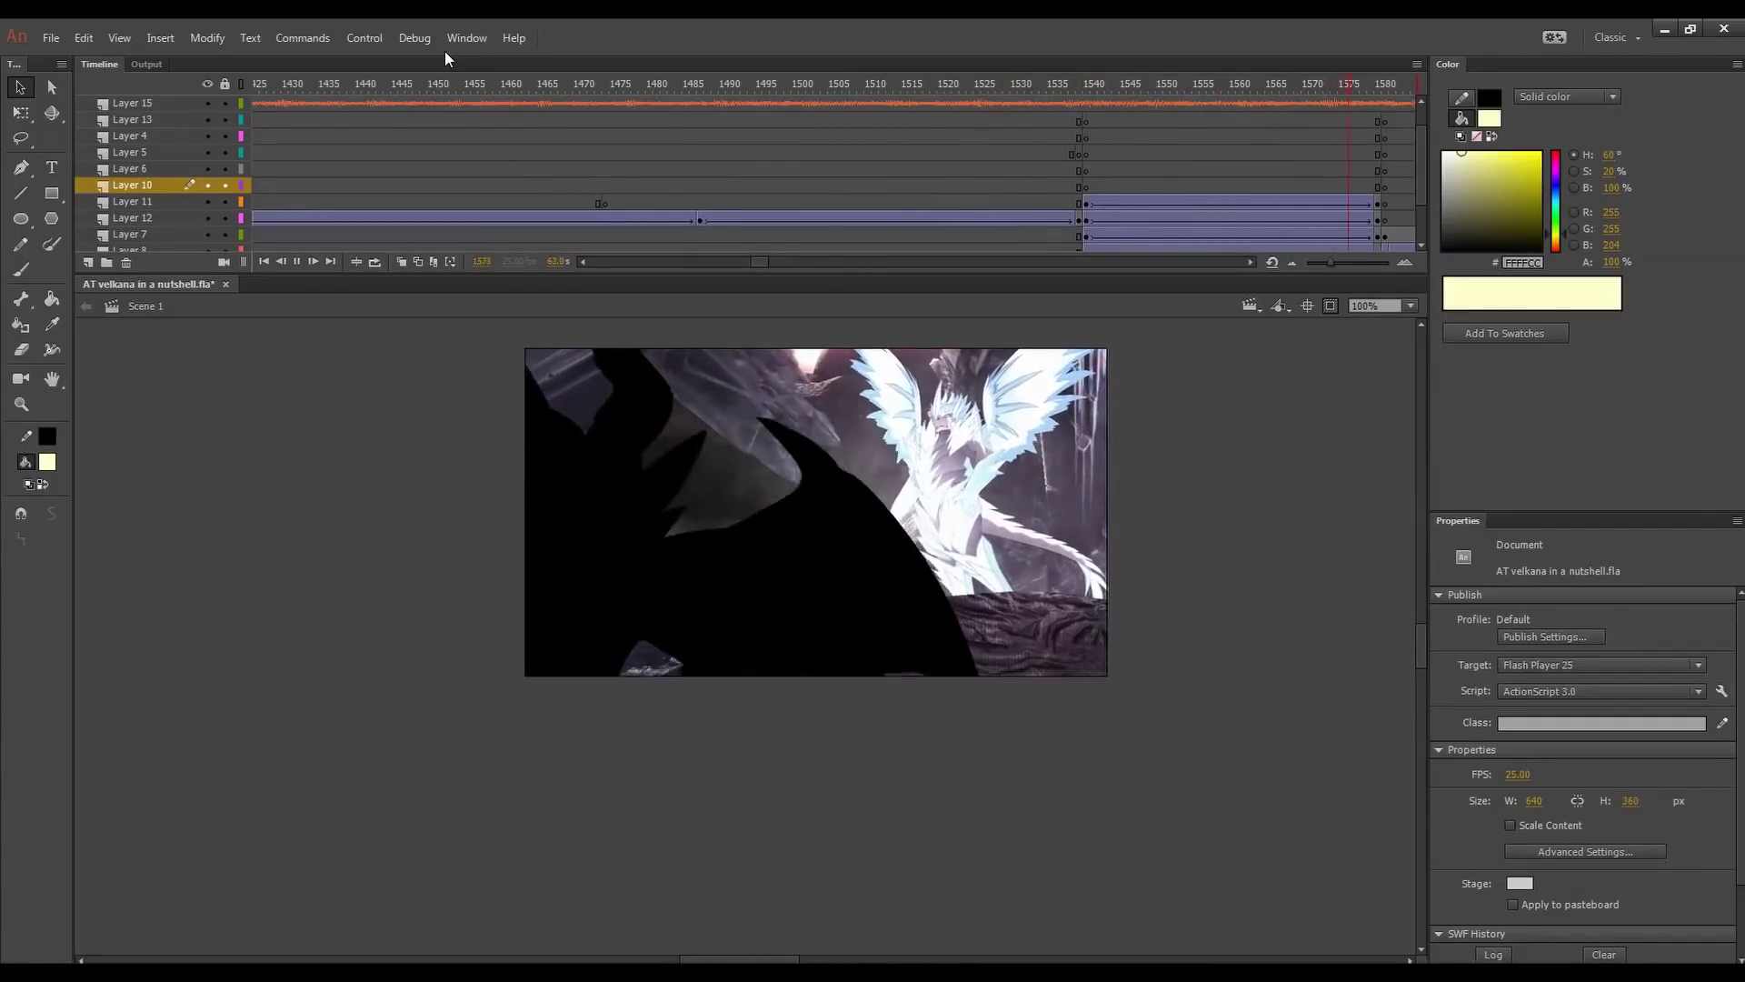
pyautogui.click(1386, 86)
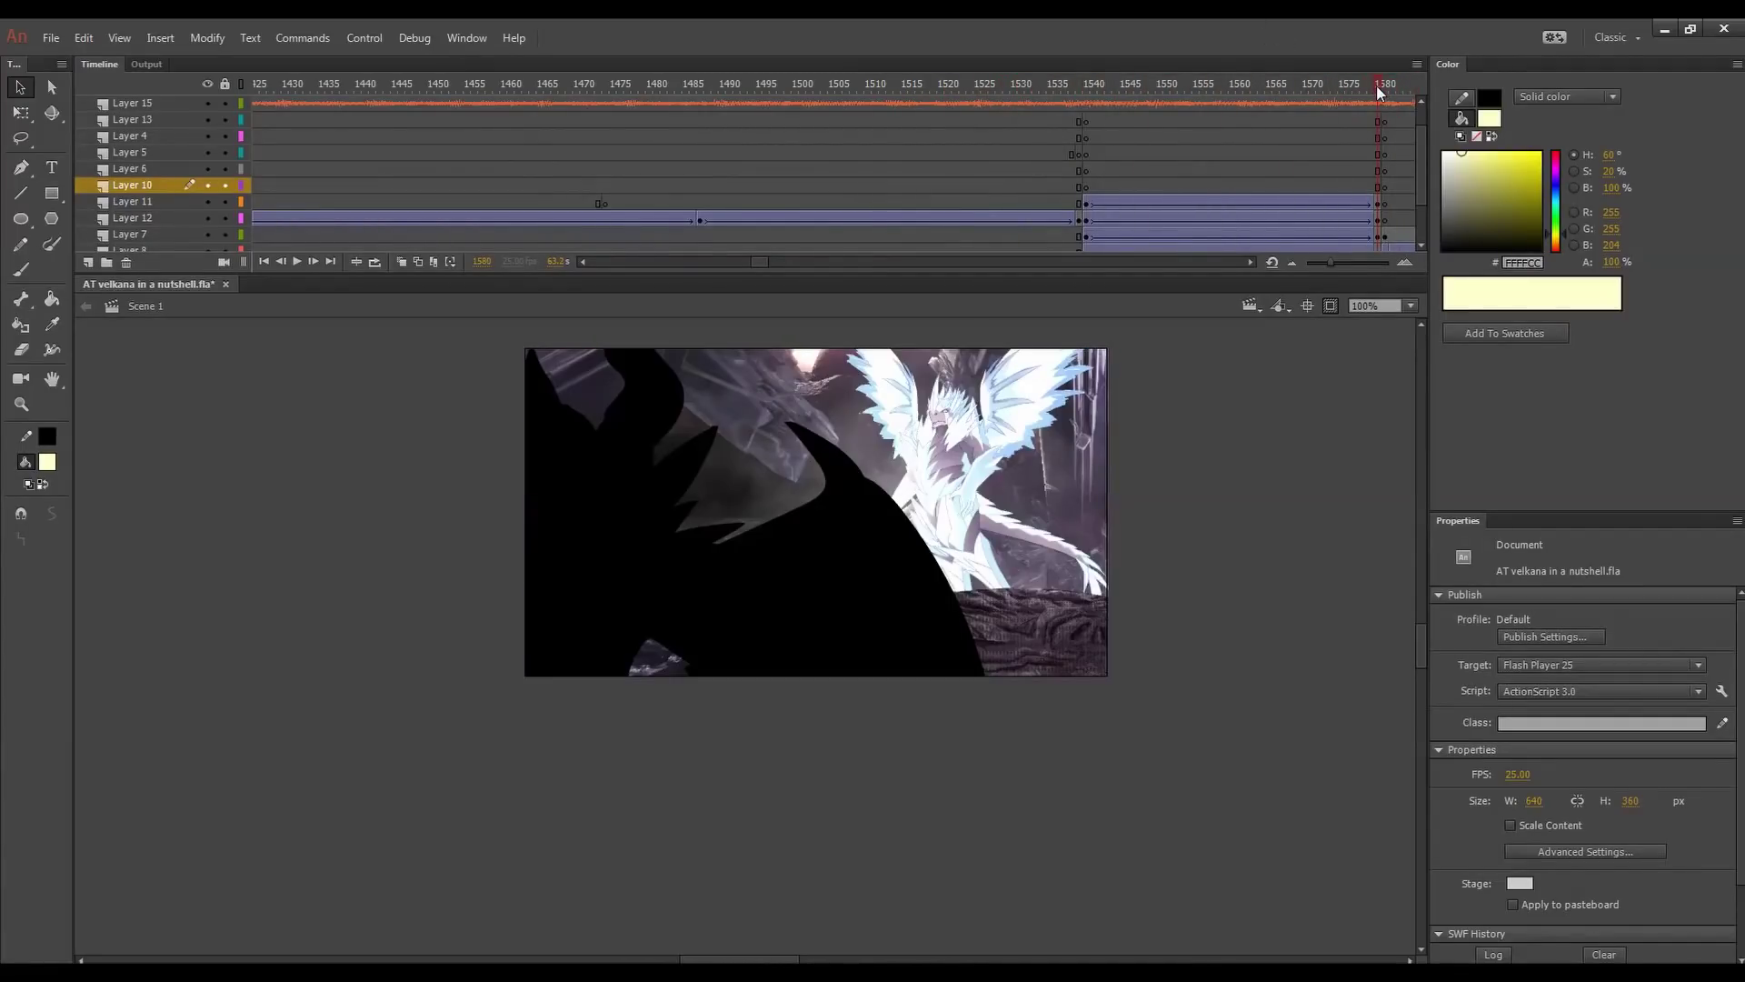
pyautogui.hotkey('ctrl', 'shift', 'w')
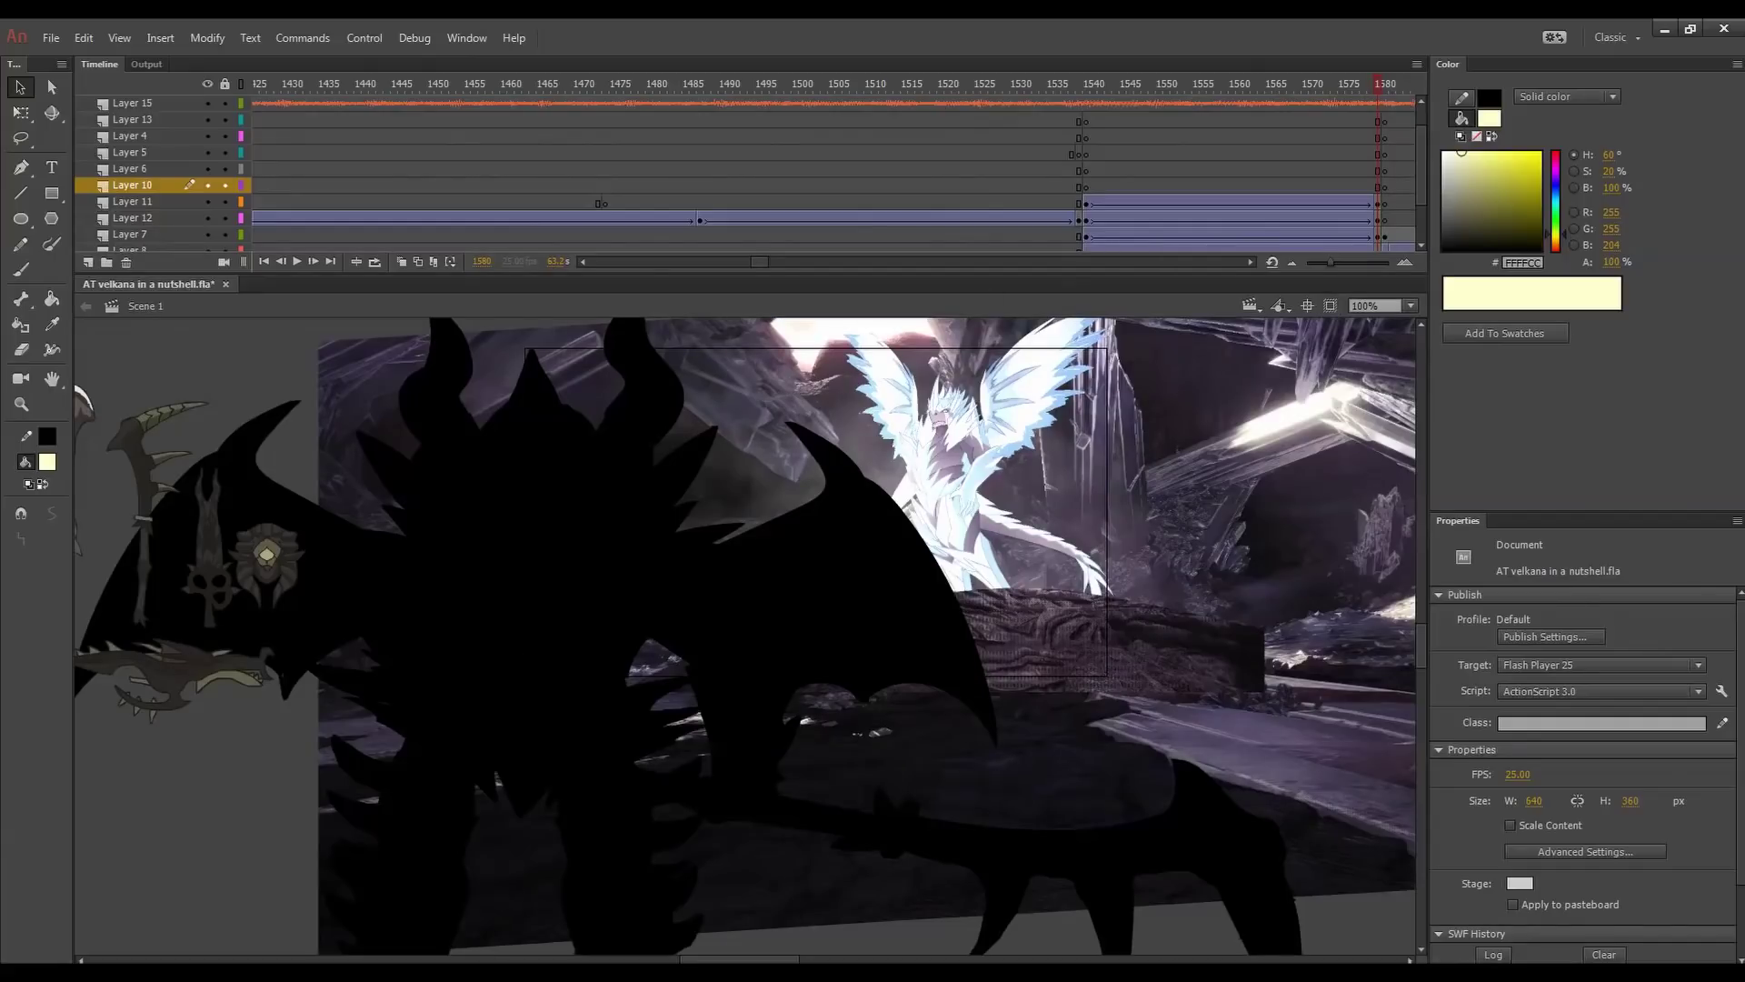
# - Set the black tint of Layer 11's silhouetted character to 0% at frames 1580 and 1540 and play the shot
pyautogui.click(706, 631)
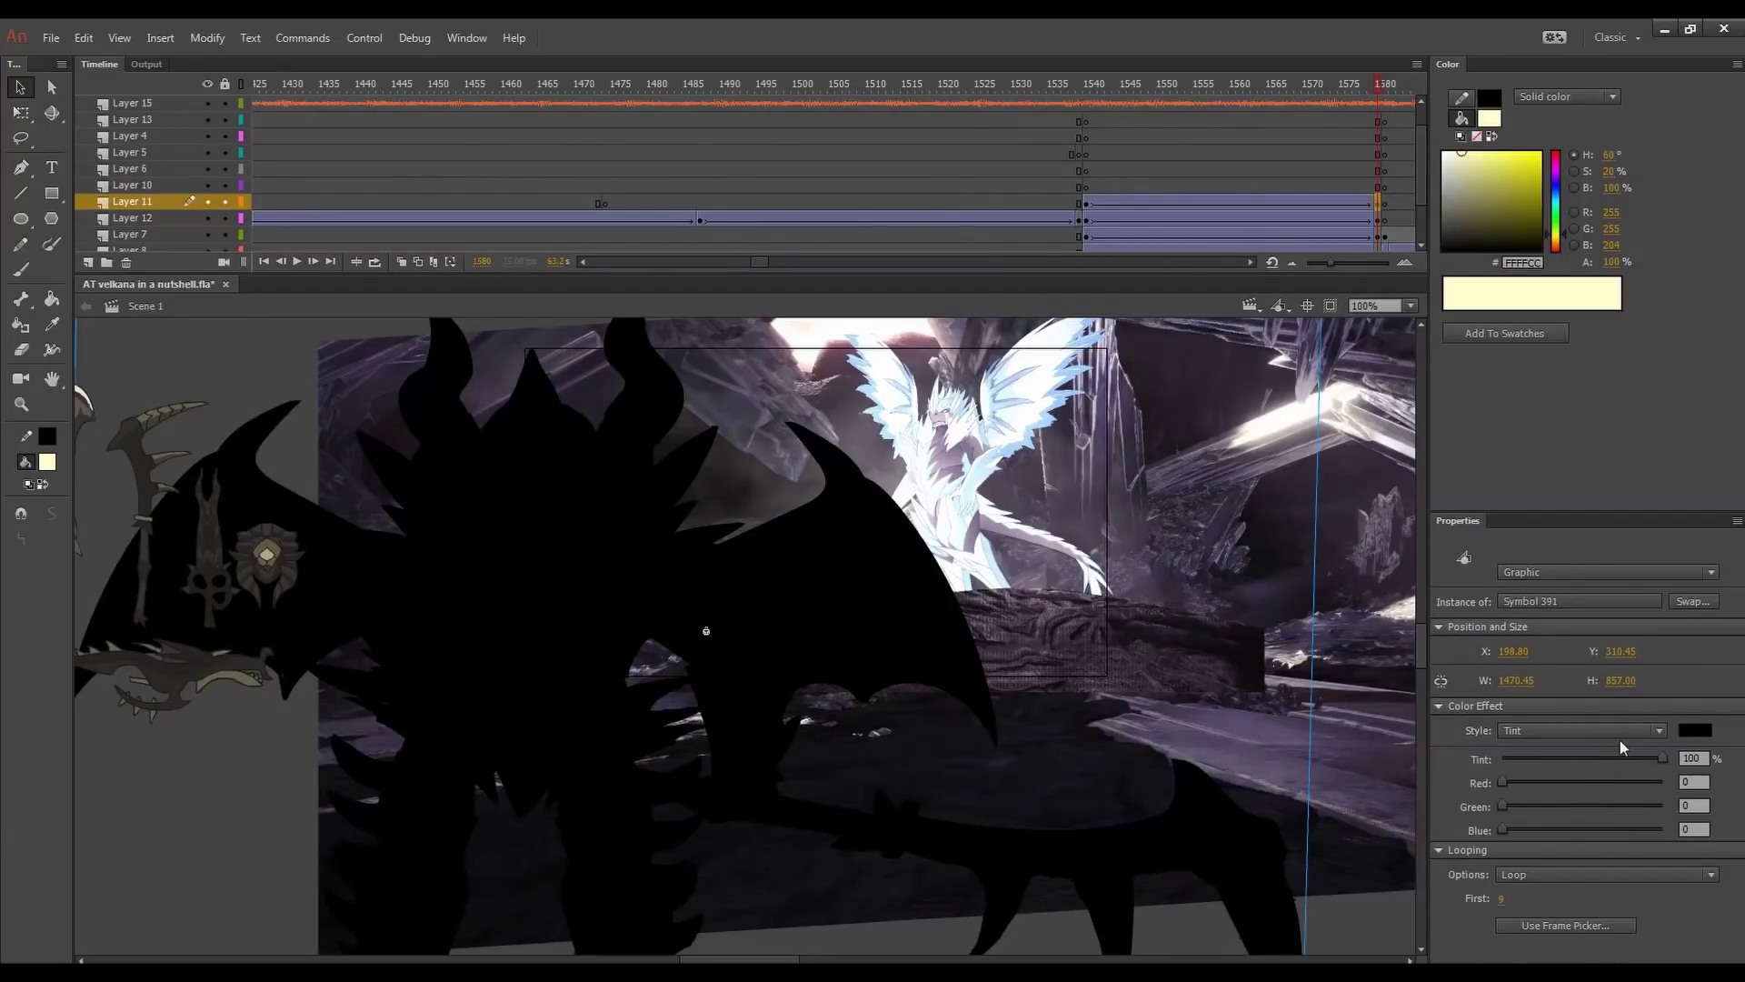
pyautogui.moveTo(1662, 758); pyautogui.dragTo(1467, 773)
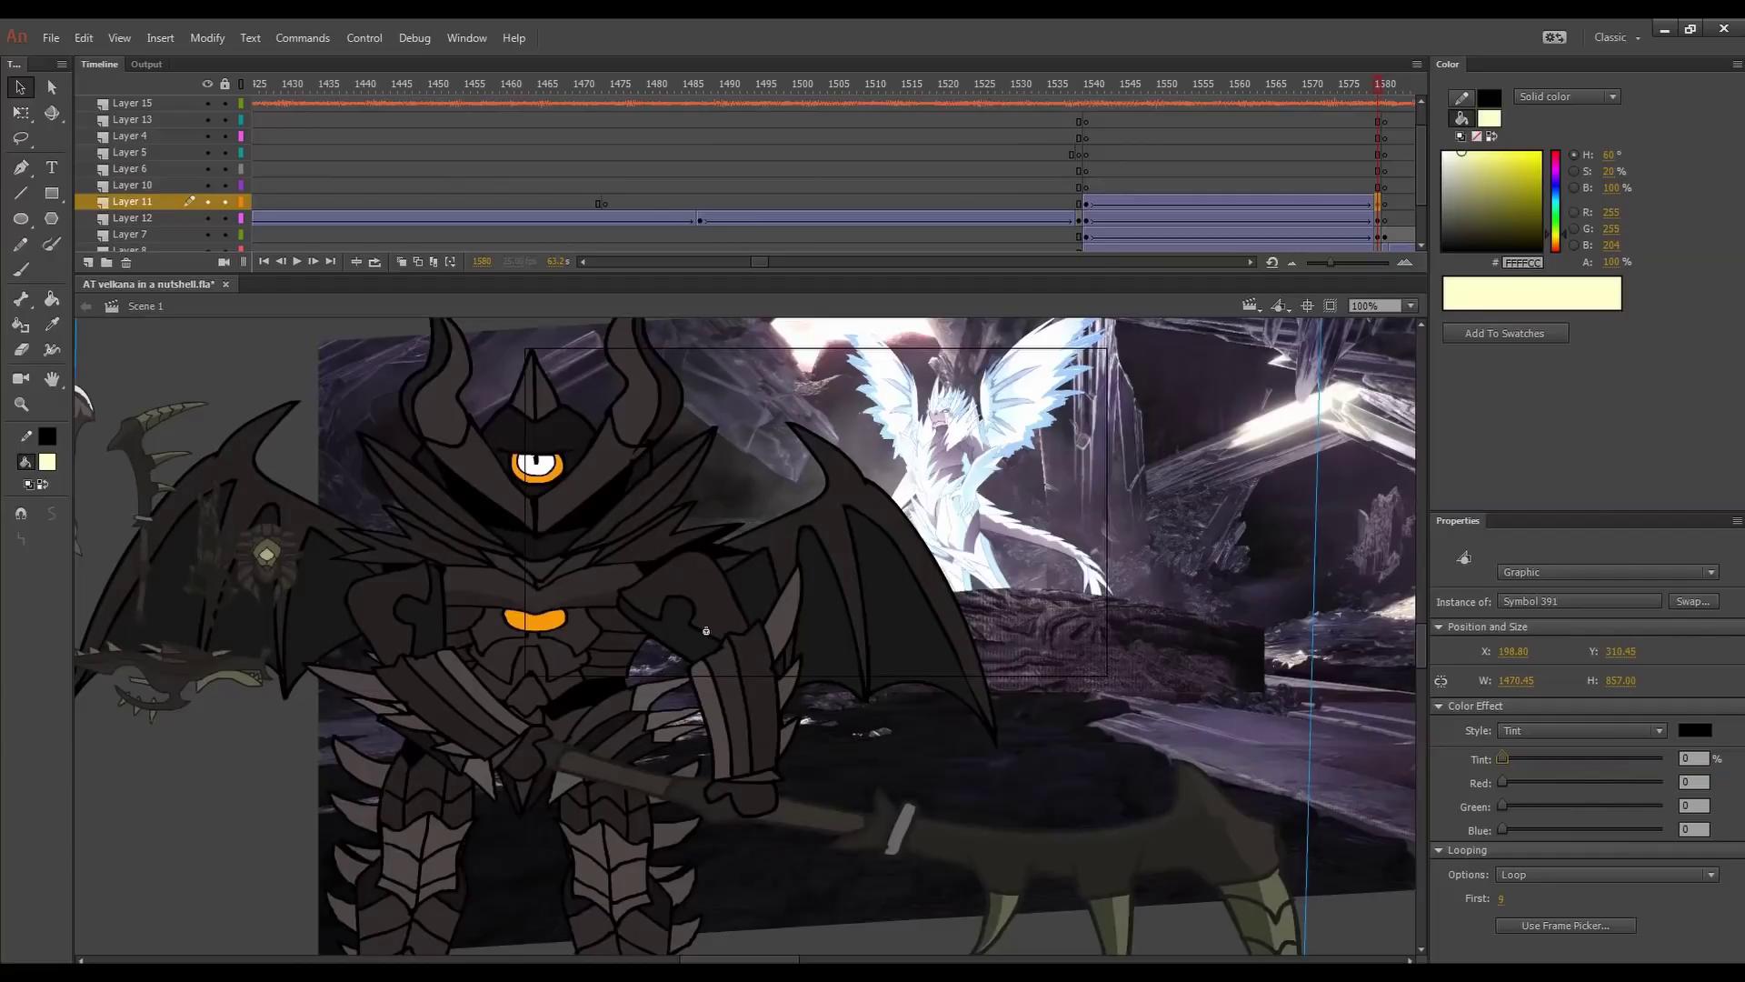
pyautogui.click(1090, 201)
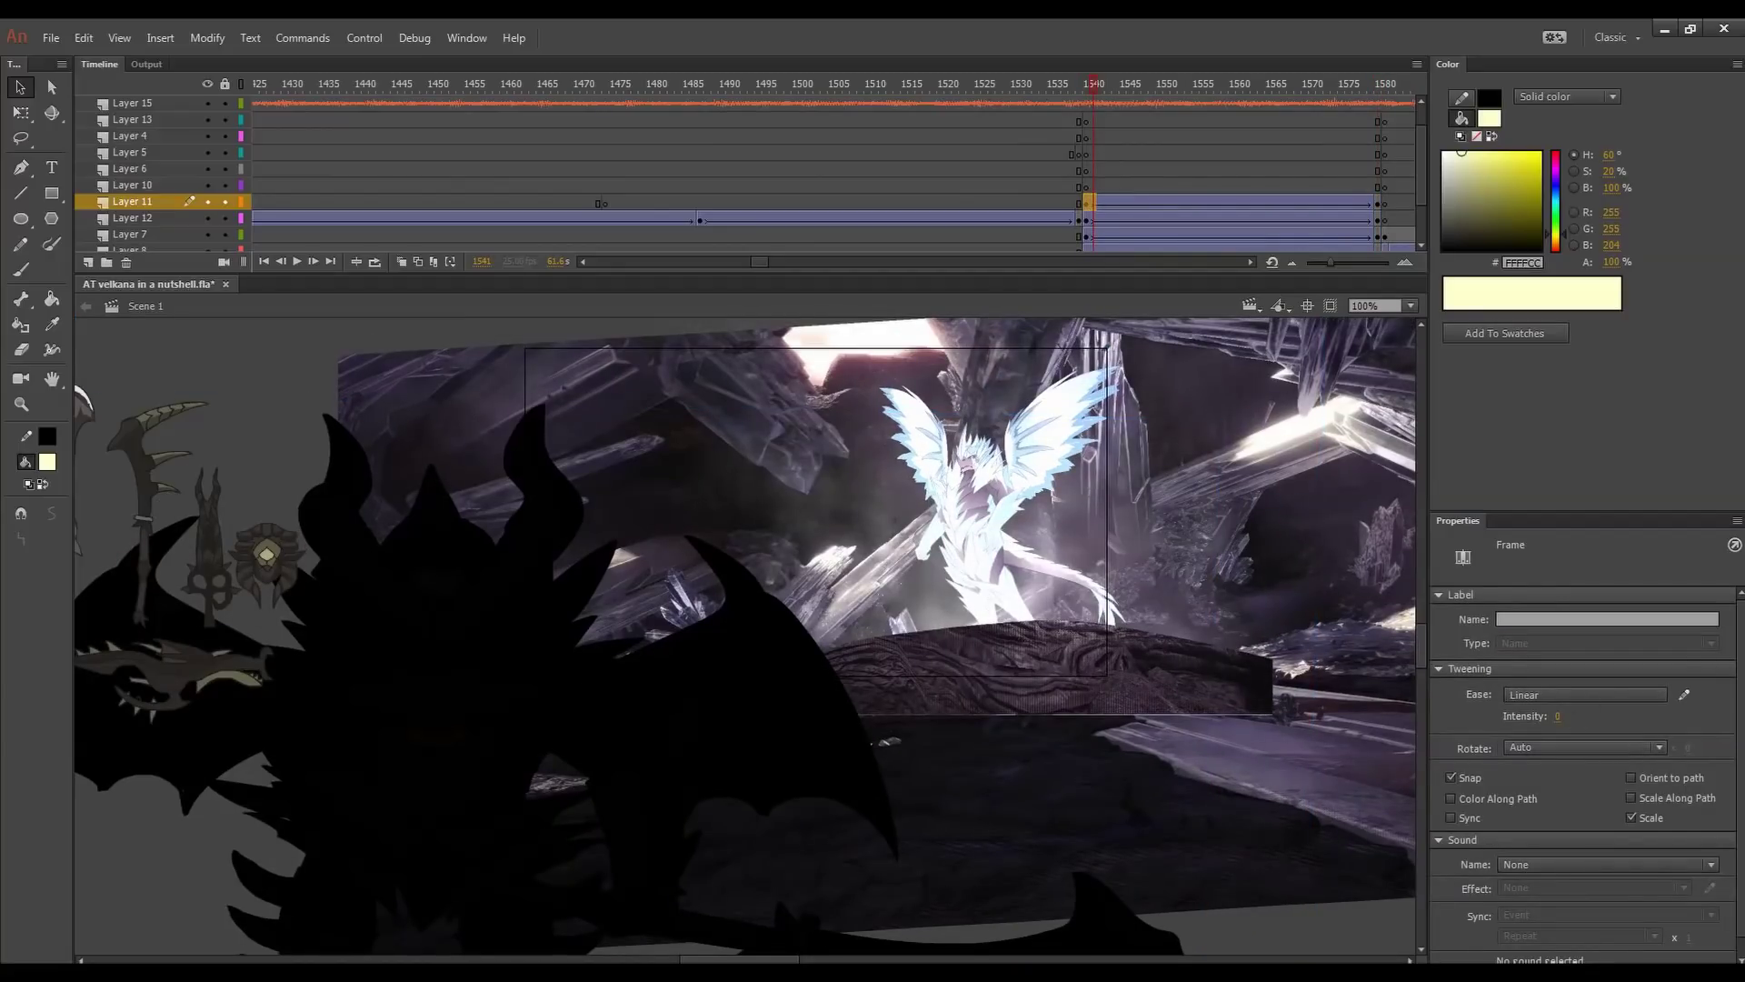
pyautogui.click(1086, 185)
pyautogui.click(455, 636)
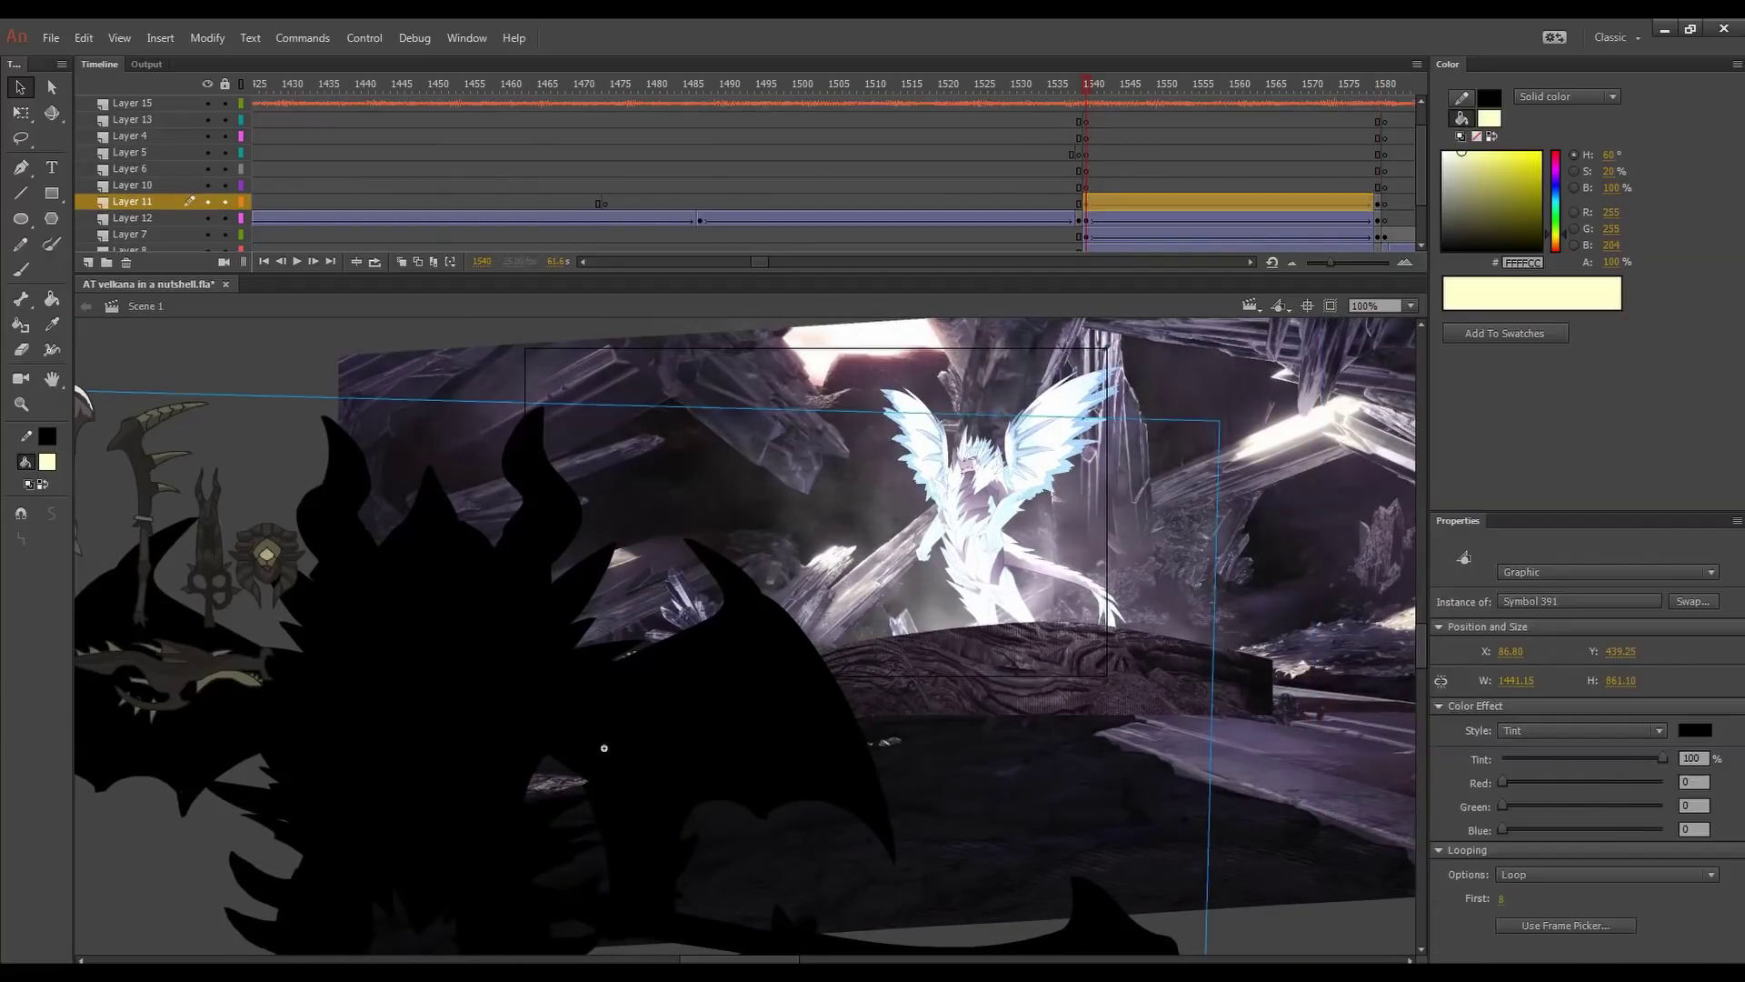
pyautogui.click(1505, 758)
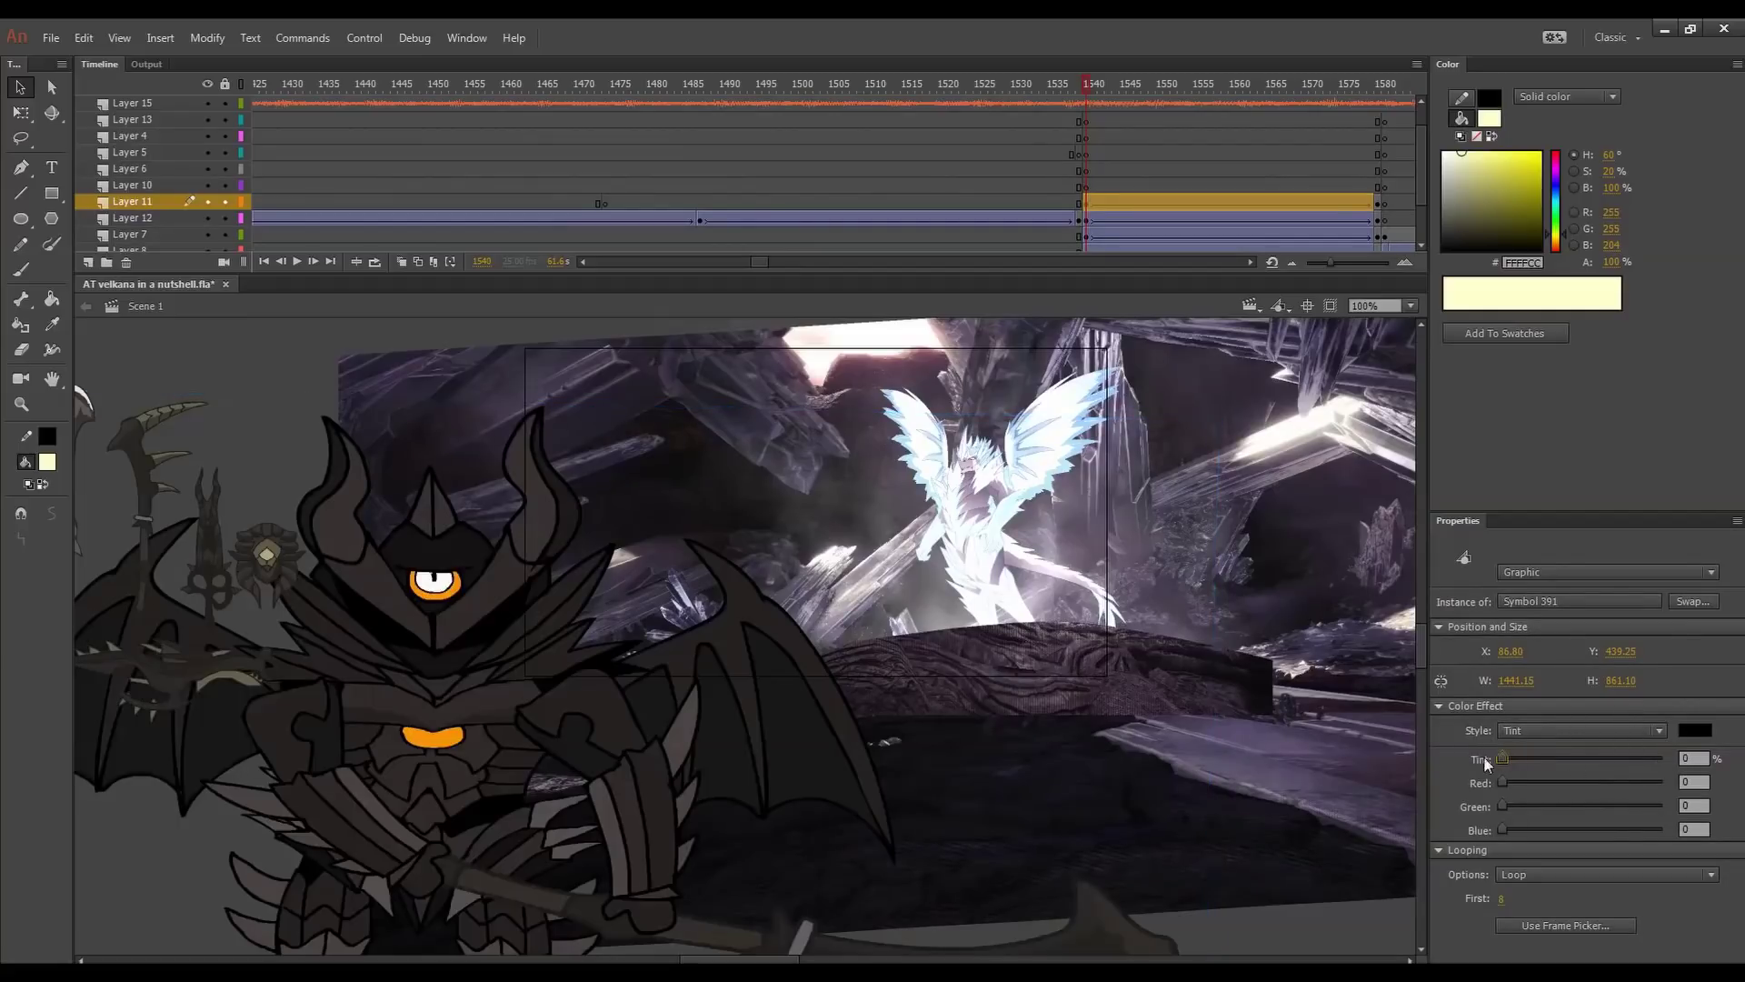
pyautogui.press('Return')
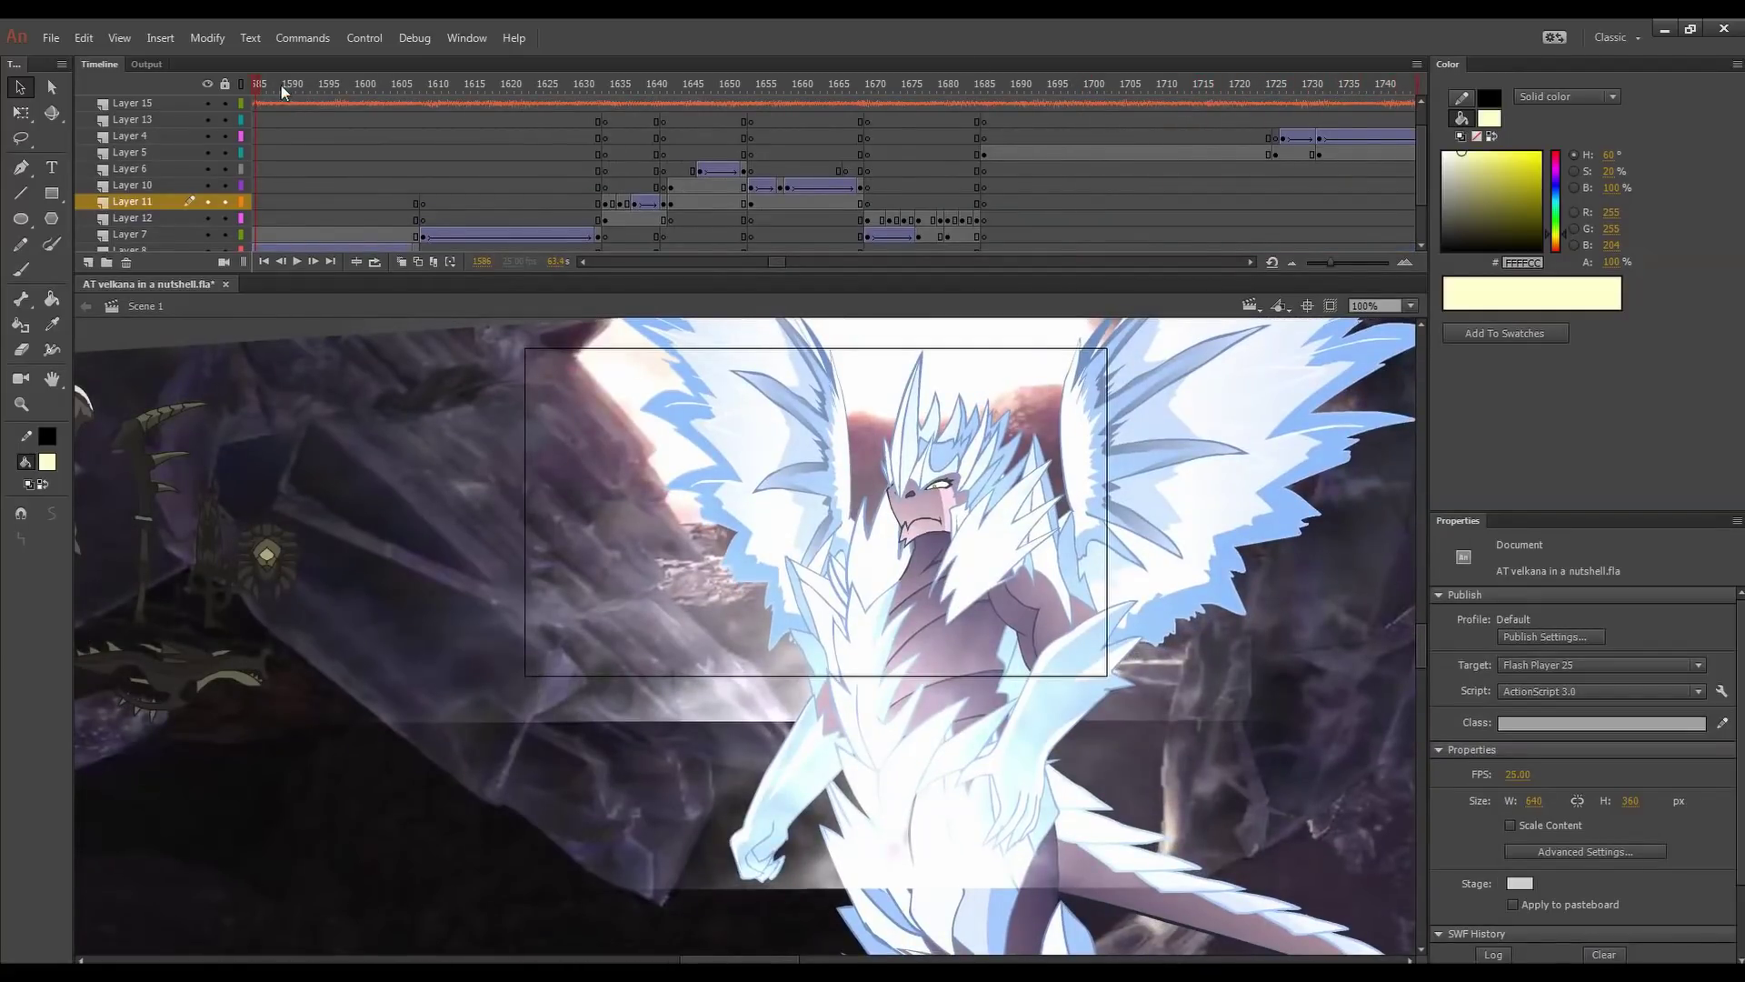
# - Restore the black tint of Layer 11's character to 100% at its keyframes at frames 1580 and 1540
pyautogui.moveTo(281, 85); pyautogui.dragTo(503, 123)
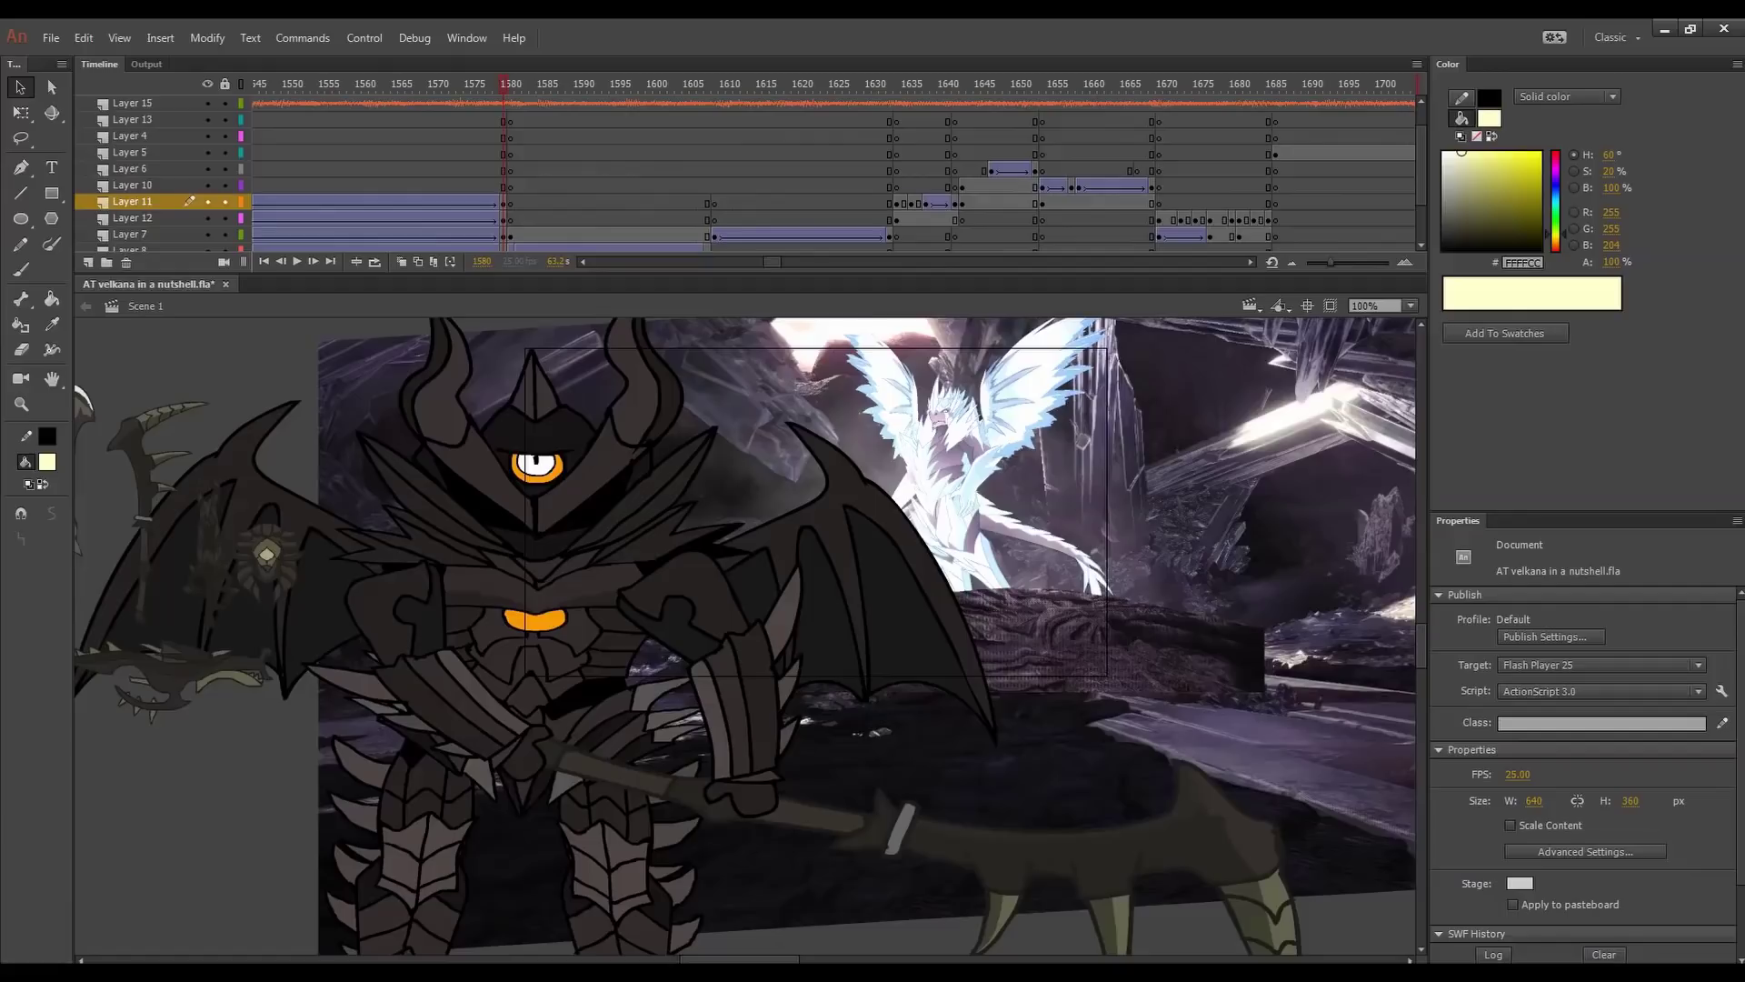
pyautogui.click(706, 630)
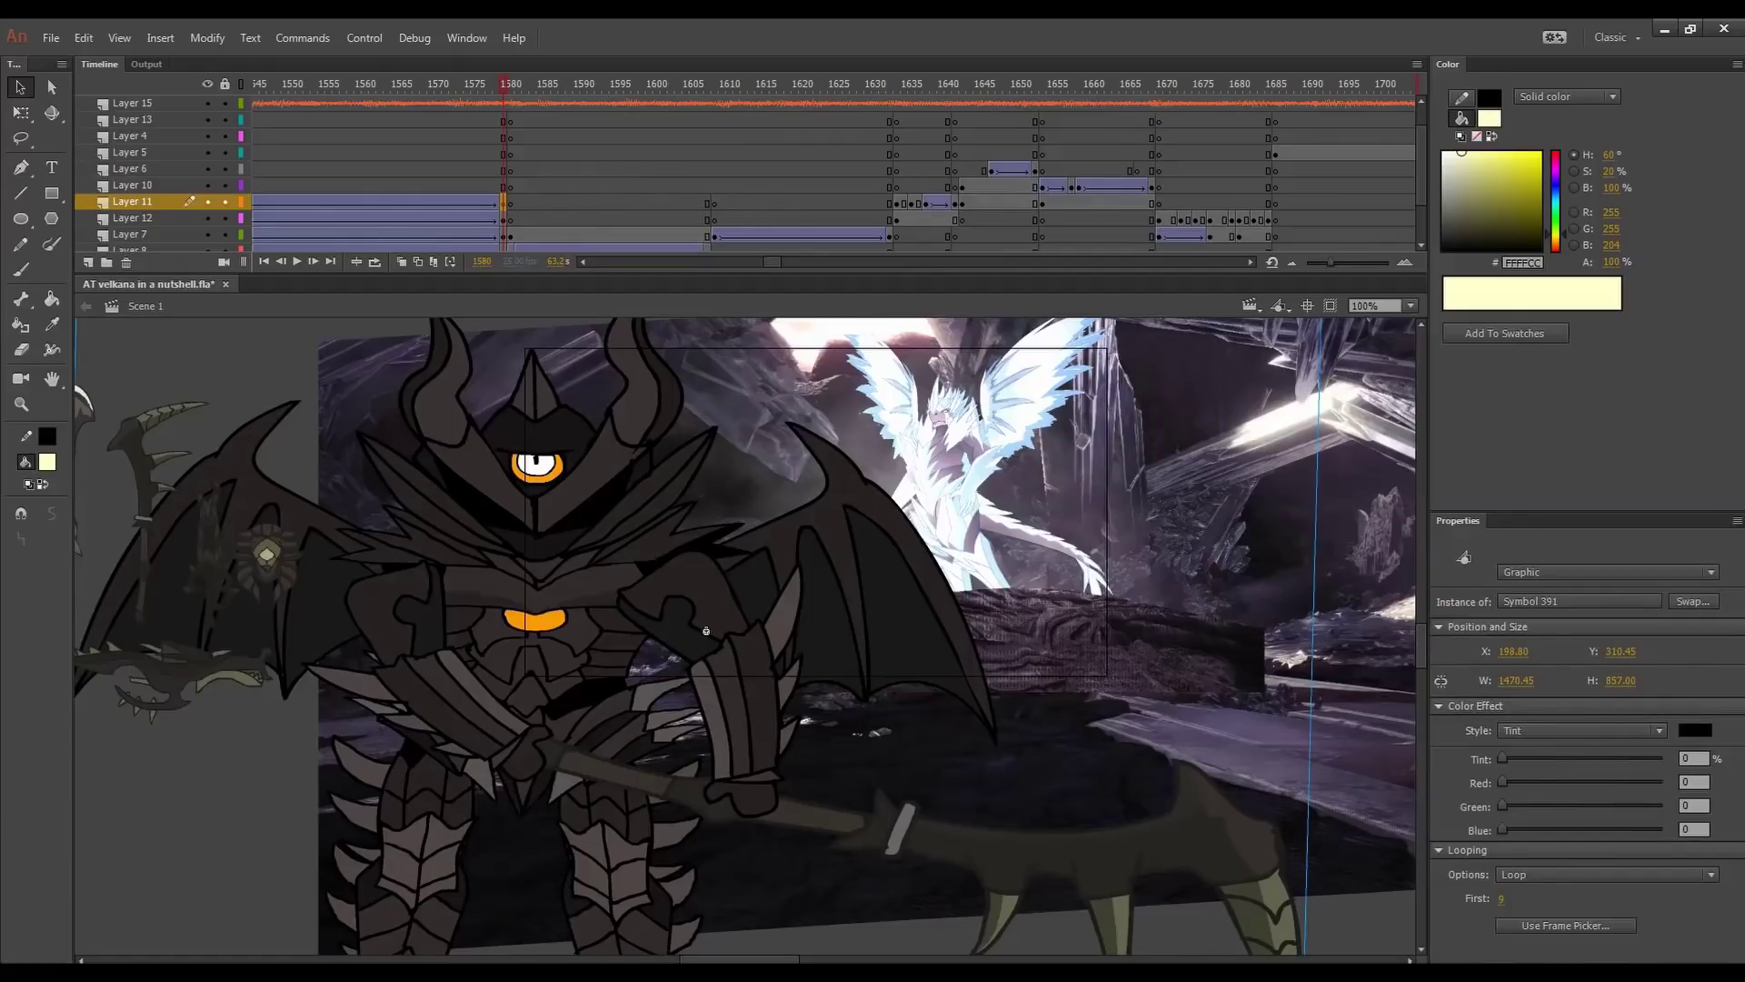
pyautogui.moveTo(1504, 758); pyautogui.dragTo(1674, 762)
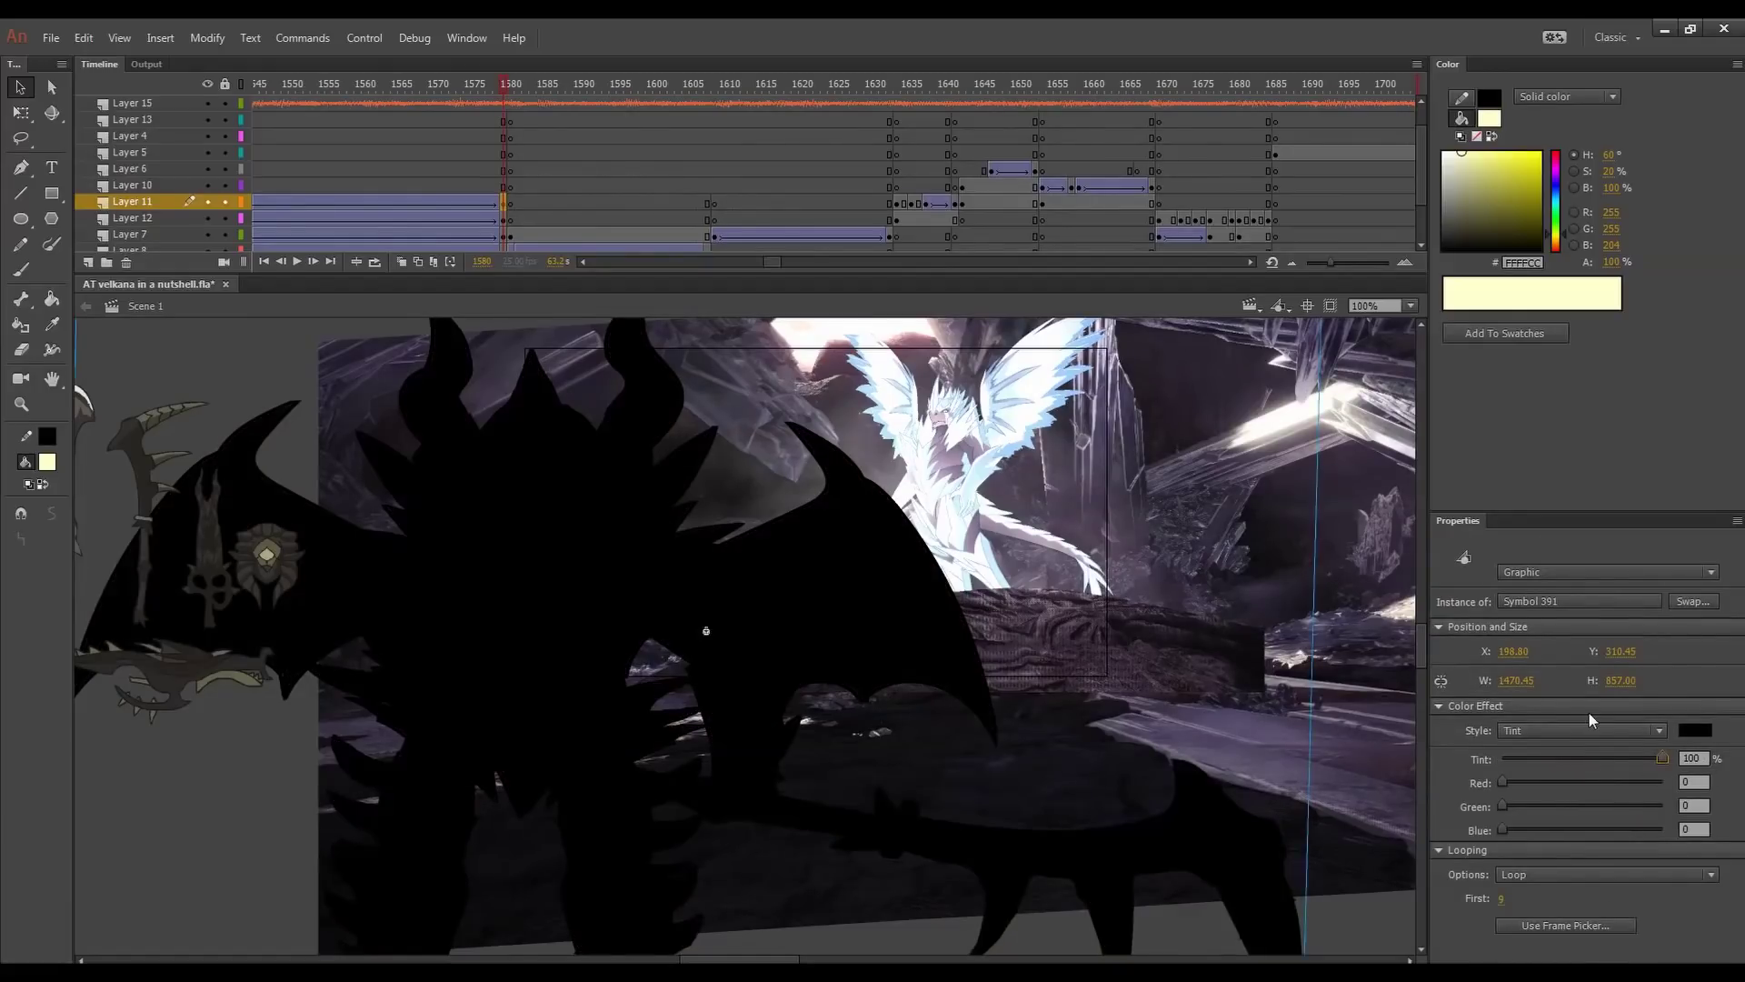
pyautogui.moveTo(776, 266); pyautogui.dragTo(767, 264)
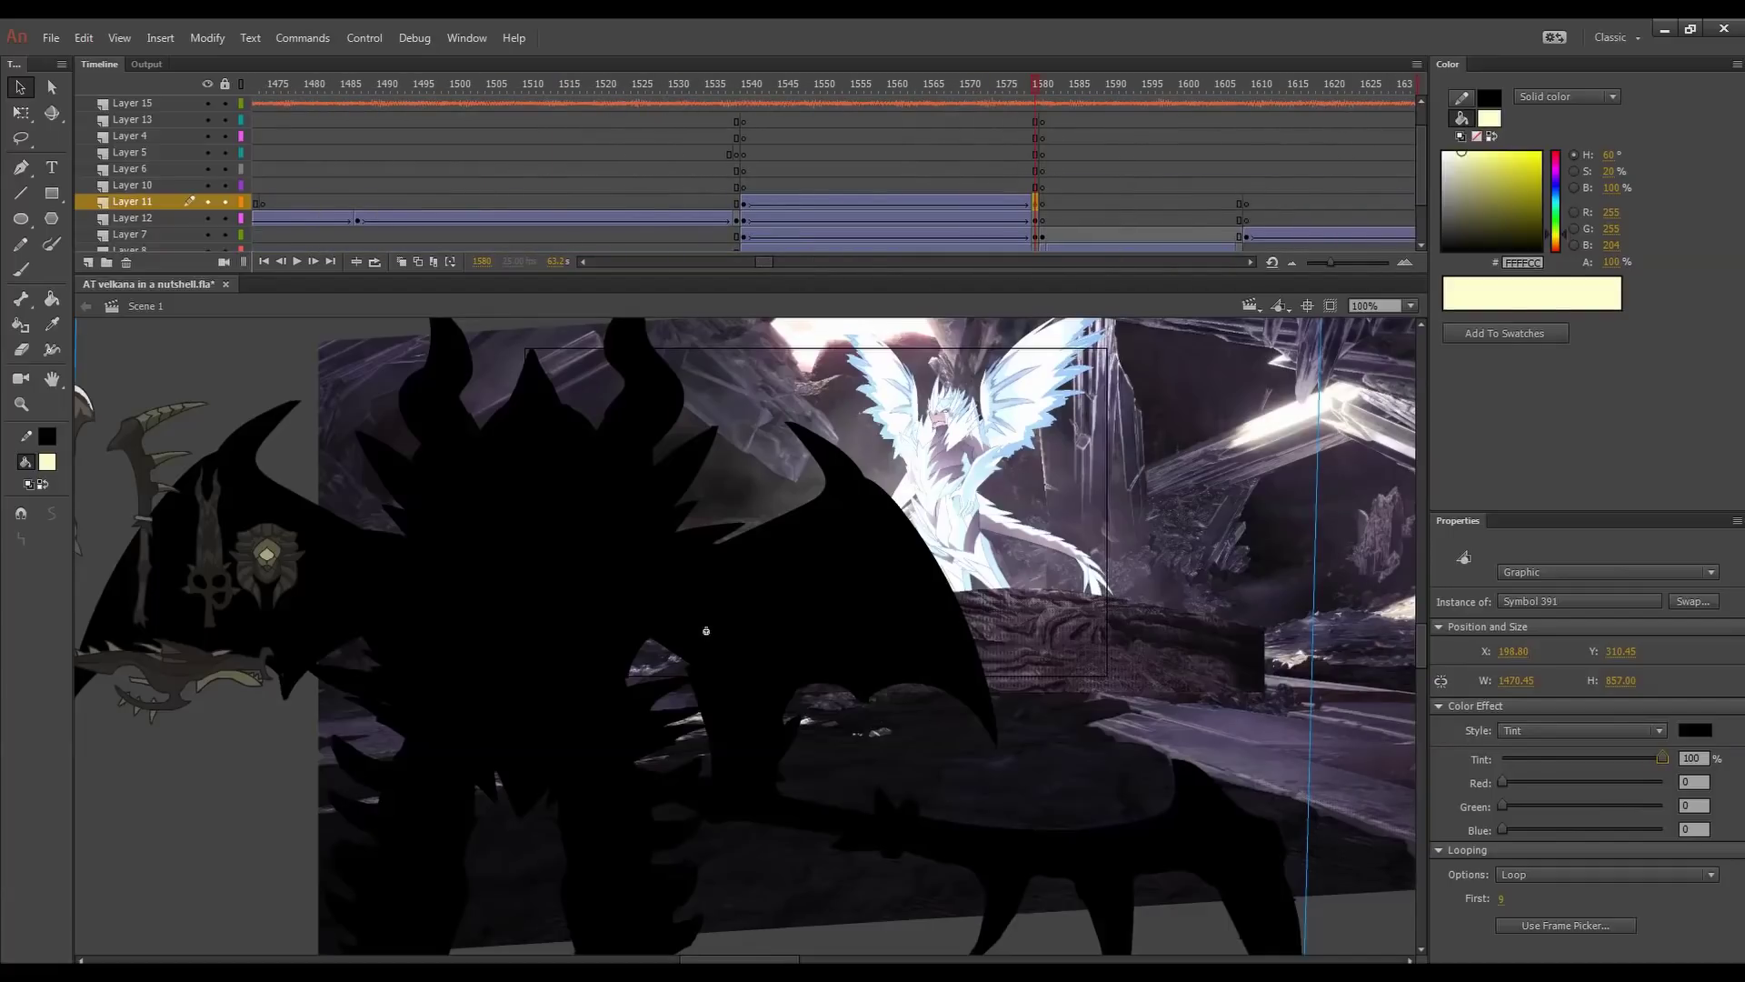
pyautogui.click(743, 202)
pyautogui.click(1136, 545)
pyautogui.moveTo(1607, 758); pyautogui.dragTo(1664, 760)
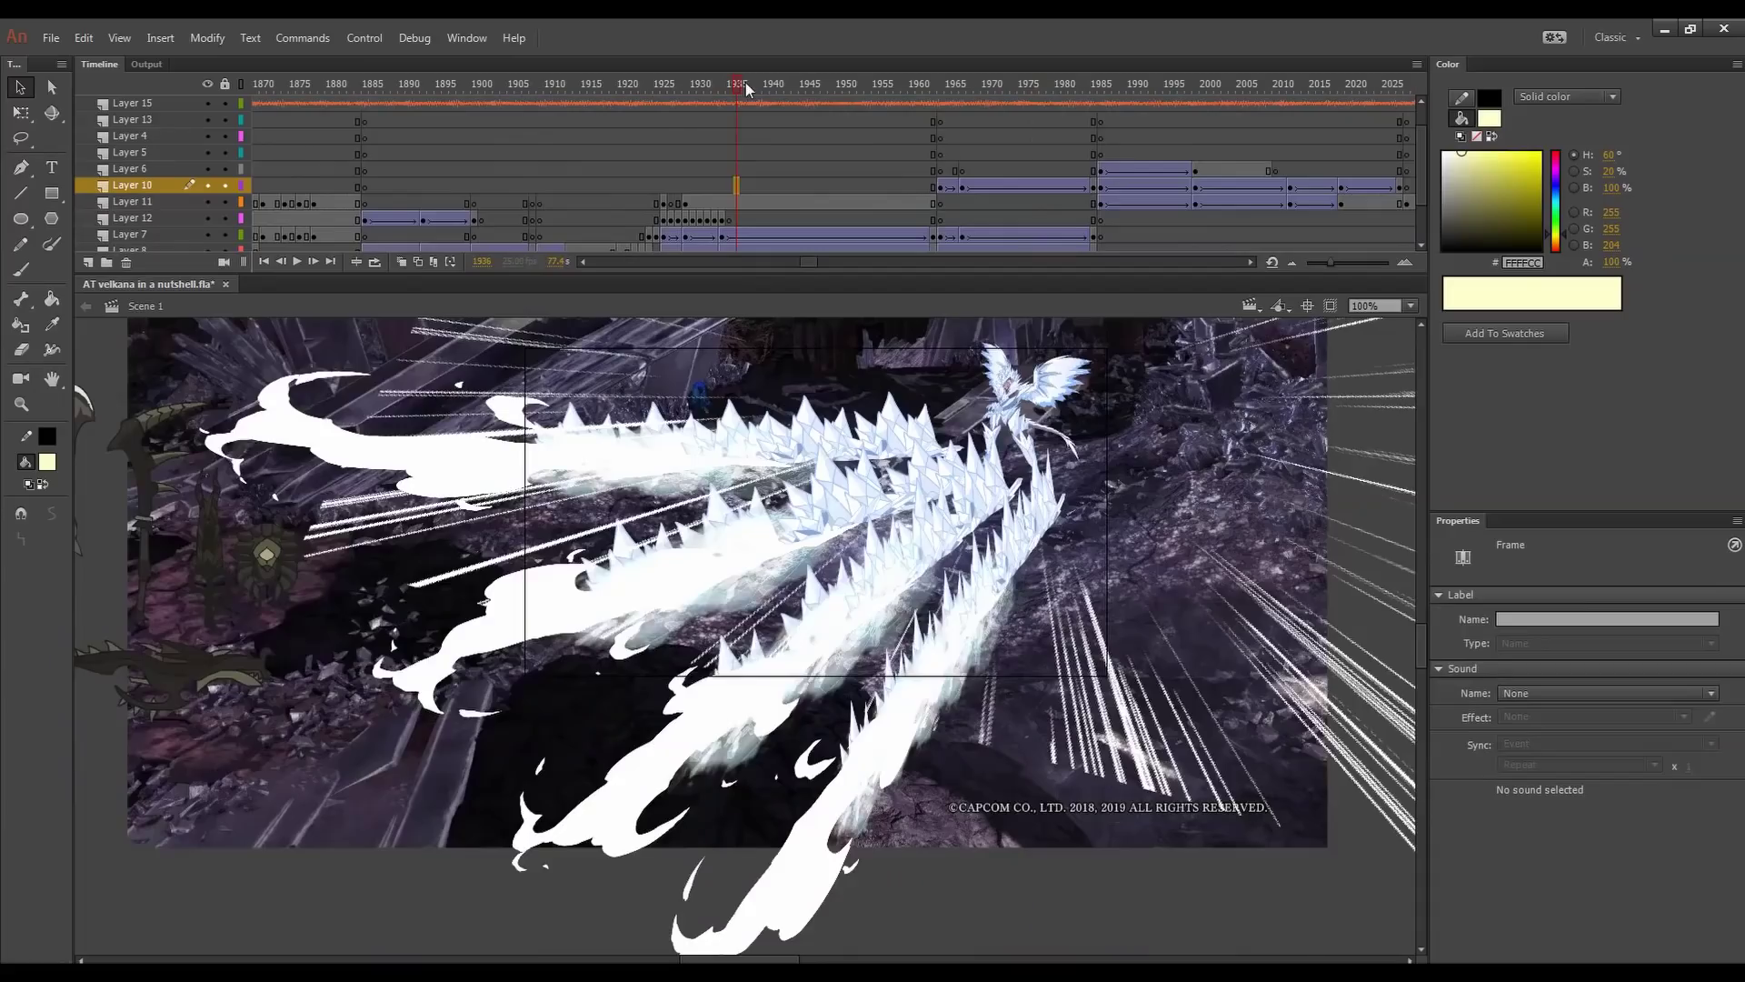
# - Scrub the main timeline from the ice-spike attack near frame 1935 to the silhouetted character's leap at frame 2395
pyautogui.moveTo(746, 83); pyautogui.dragTo(1015, 118)
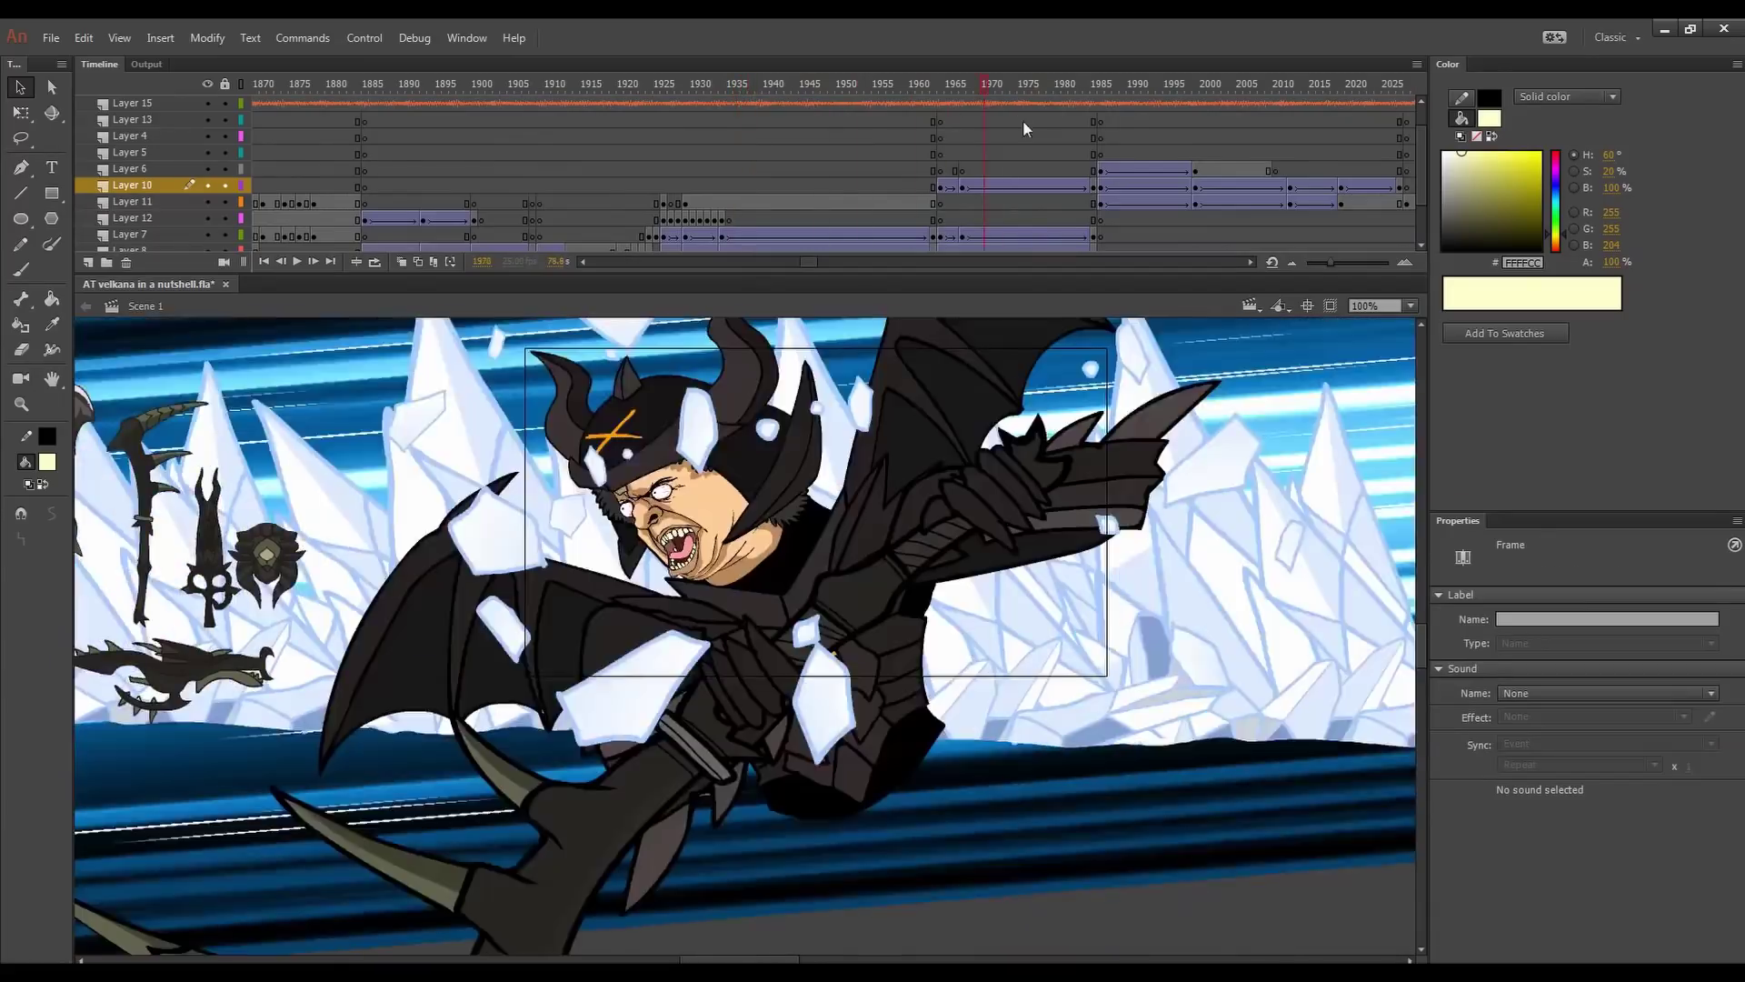
pyautogui.moveTo(803, 261); pyautogui.dragTo(854, 264)
pyautogui.click(874, 169)
pyautogui.click(896, 169)
pyautogui.moveTo(906, 94); pyautogui.dragTo(1114, 138)
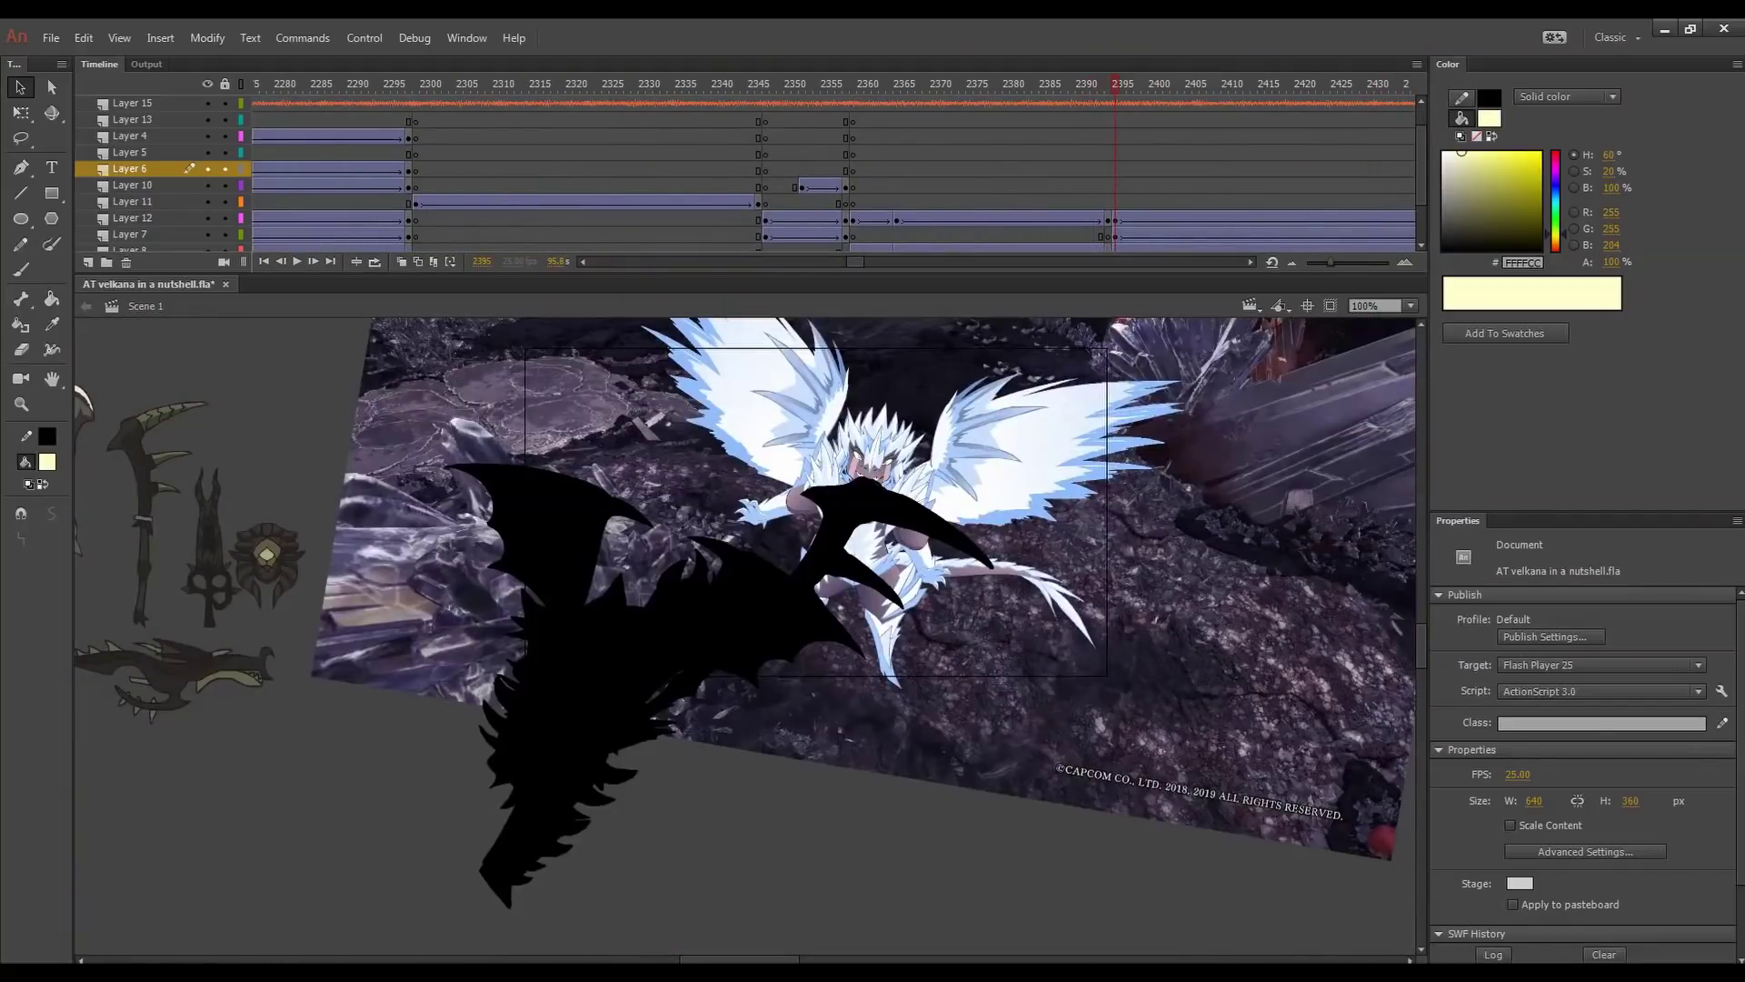
# - Set the black tint of Layer 12's leaping character to 0% at frames 2395 and 2439
pyautogui.click(1123, 220)
pyautogui.moveTo(1612, 760); pyautogui.dragTo(1492, 751)
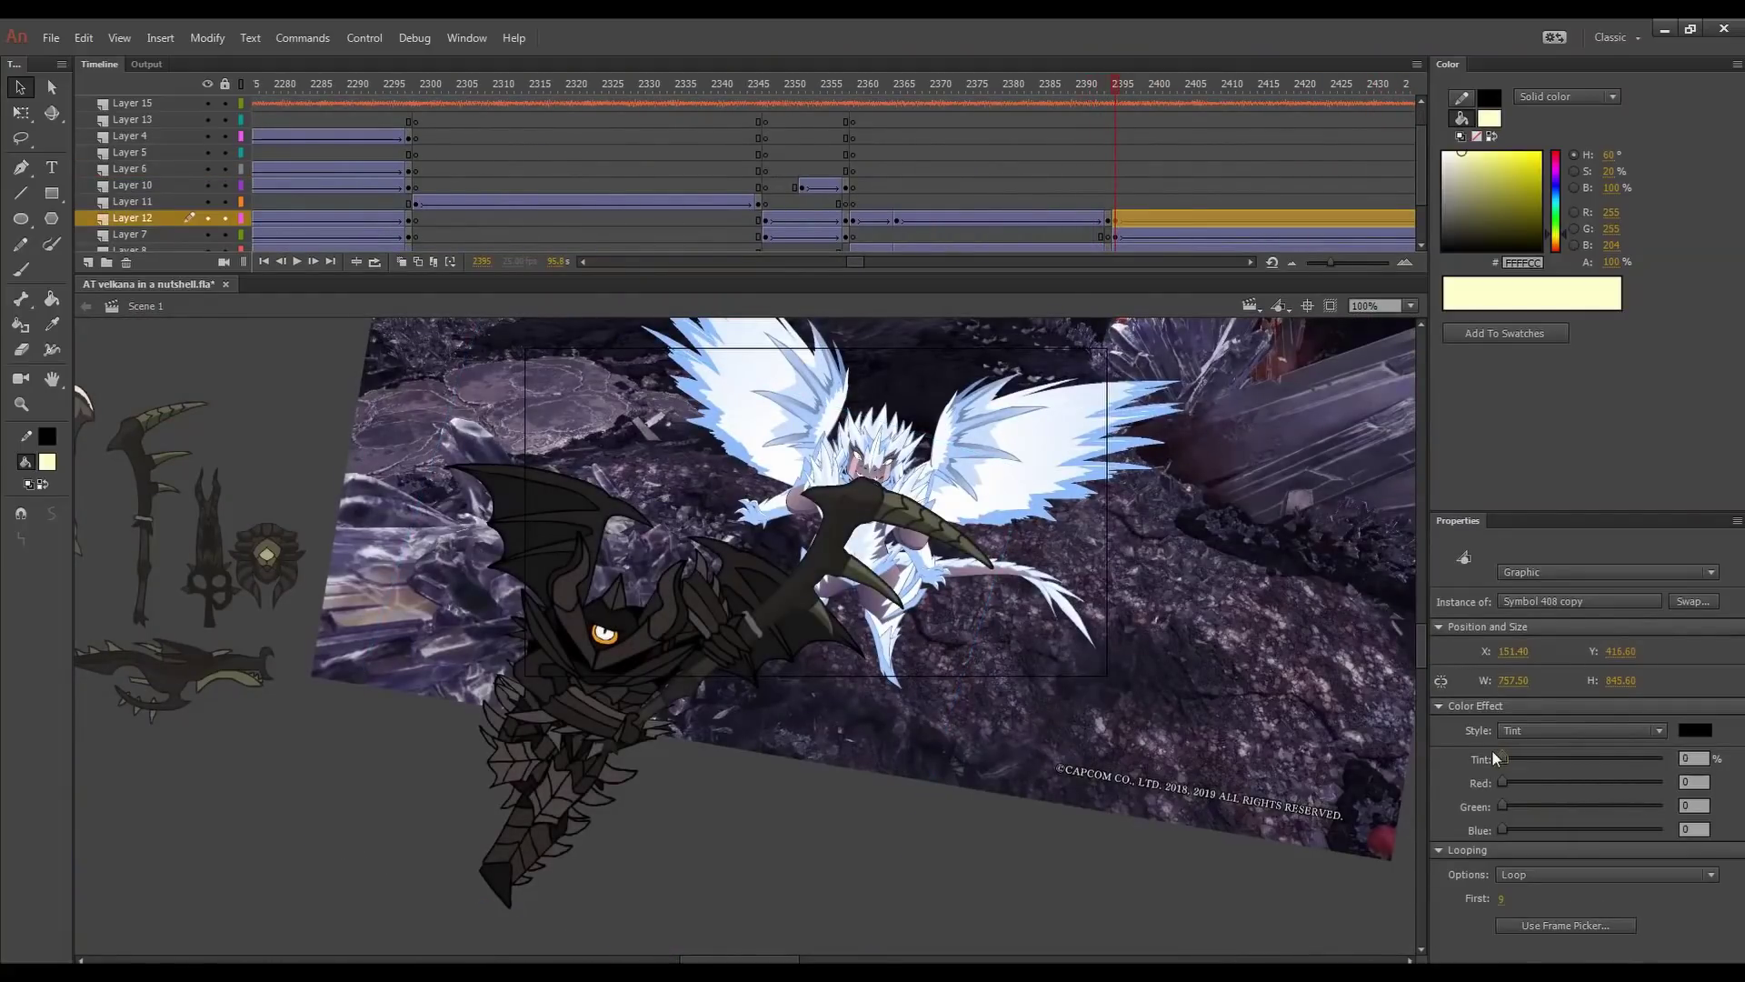
pyautogui.press('Return')
pyautogui.press('Return')
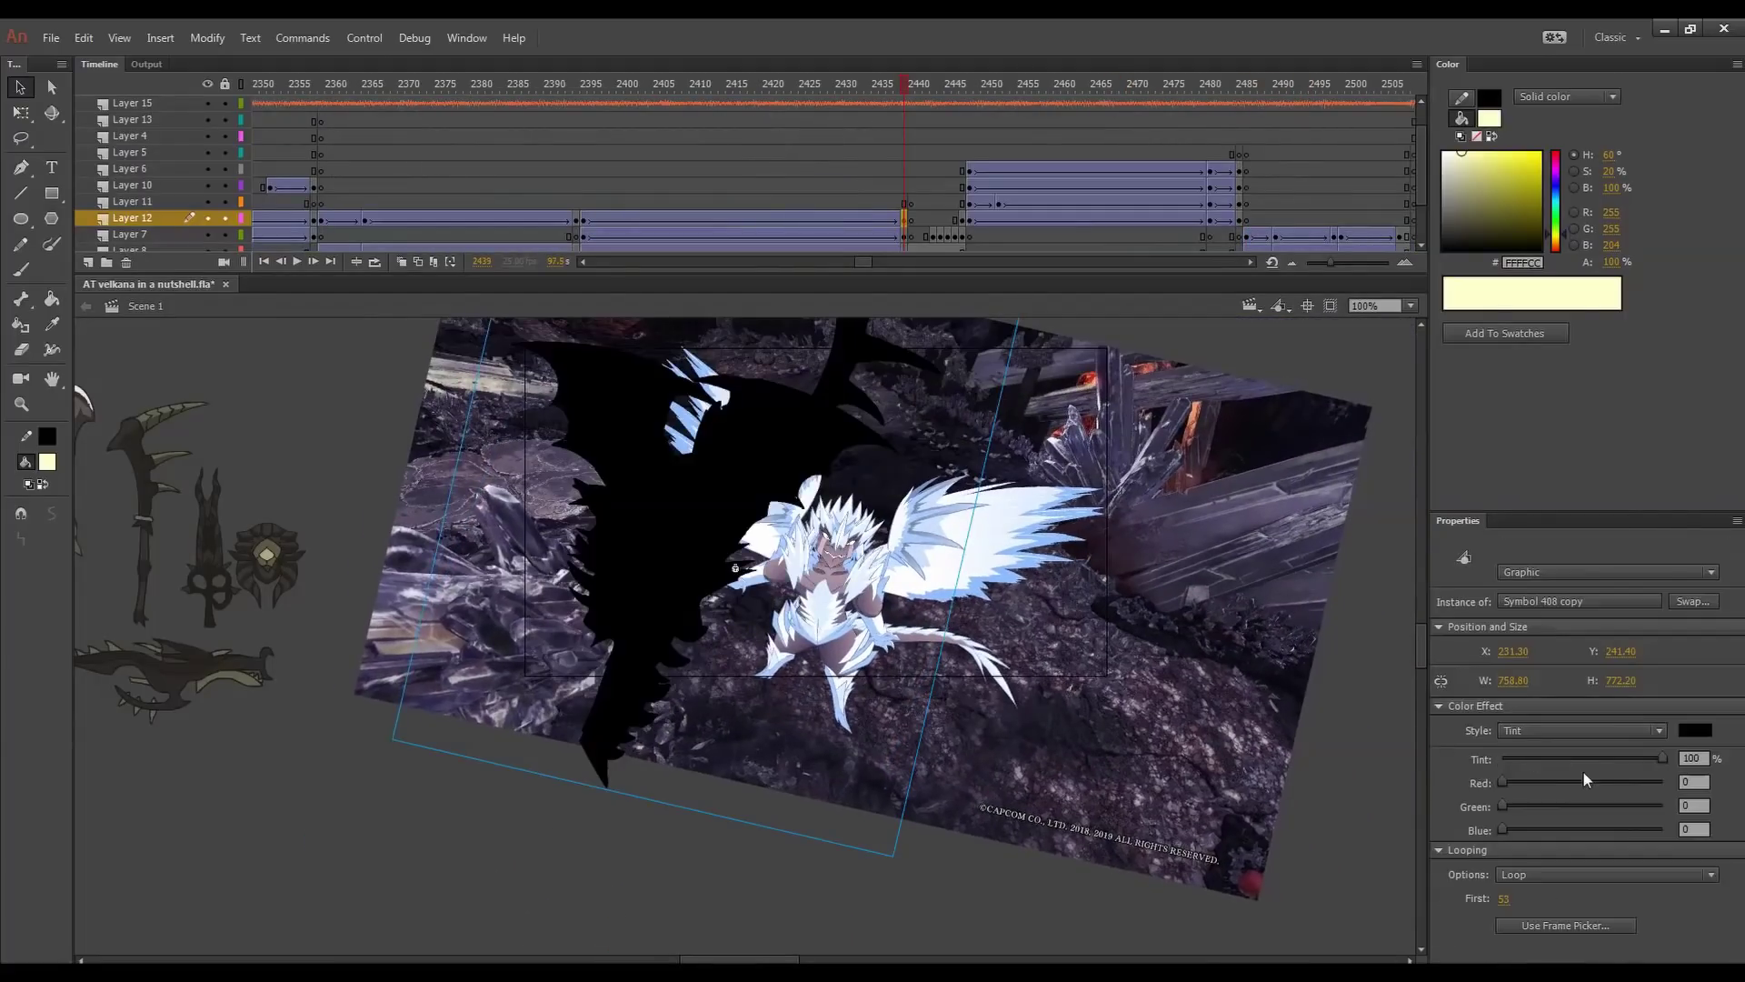
pyautogui.moveTo(903, 105); pyautogui.dragTo(901, 160)
pyautogui.click(904, 219)
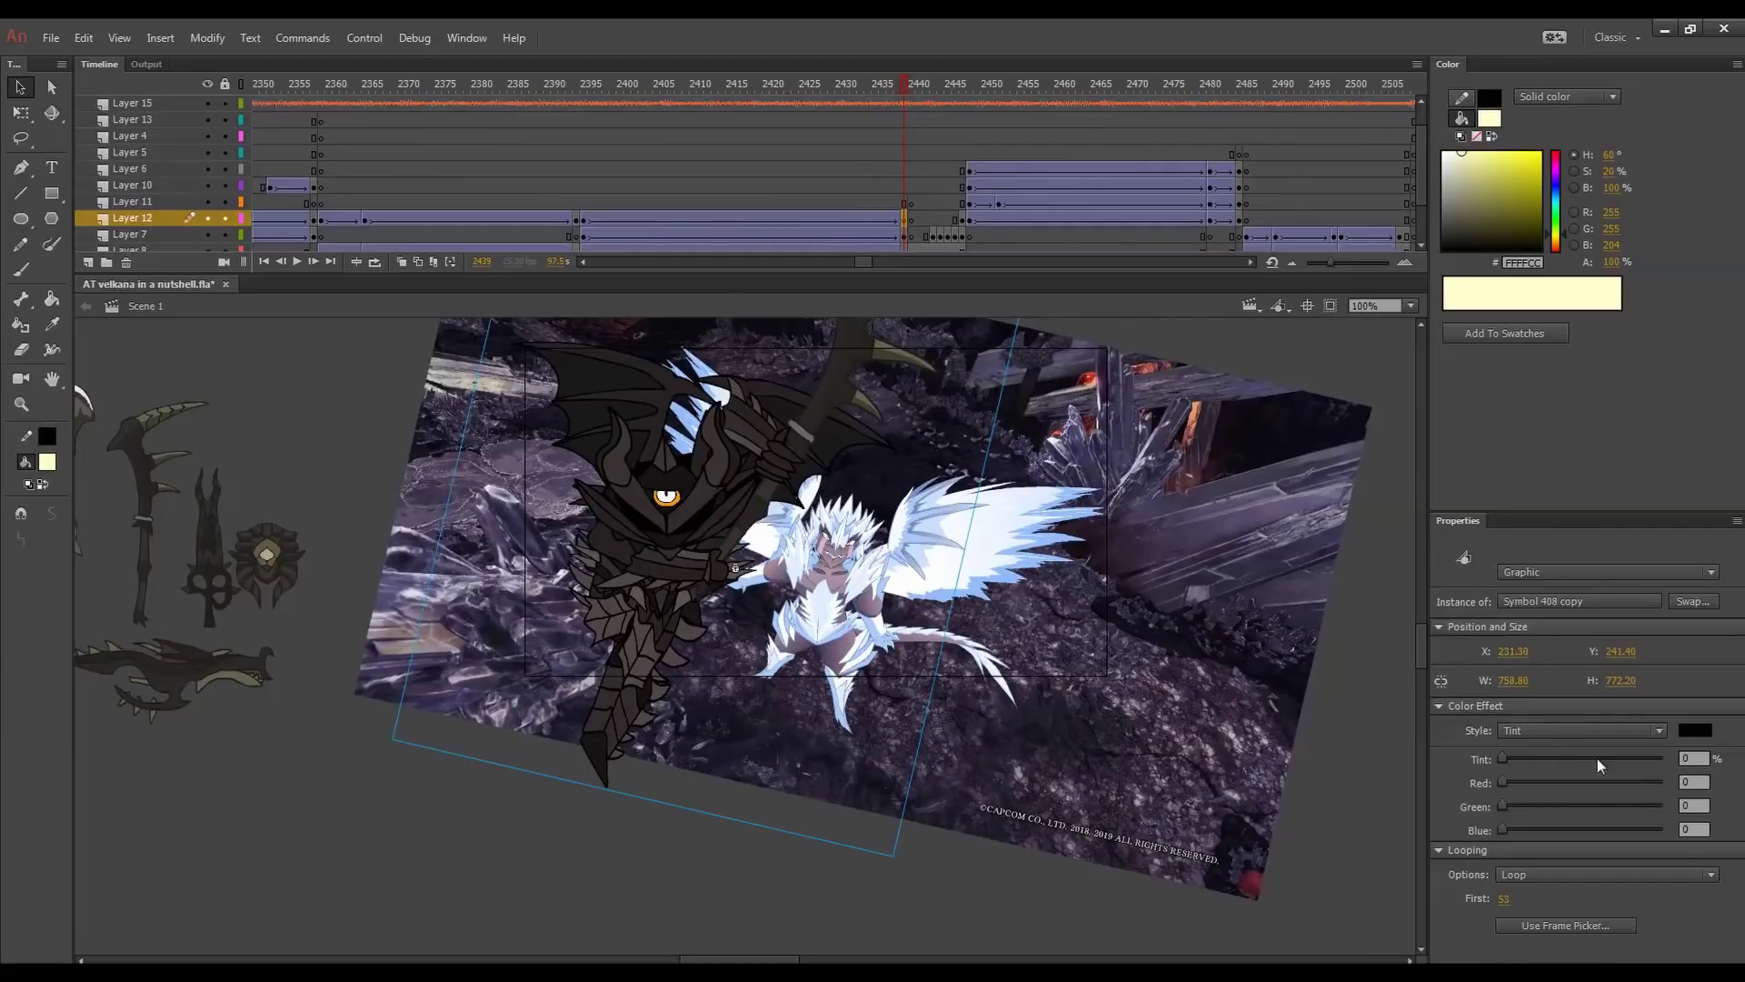
# - Restore Layer 12's character to a 100% black tint at frames 2439 and 2395 and scrub through the leap
pyautogui.moveTo(1585, 759); pyautogui.dragTo(1662, 758)
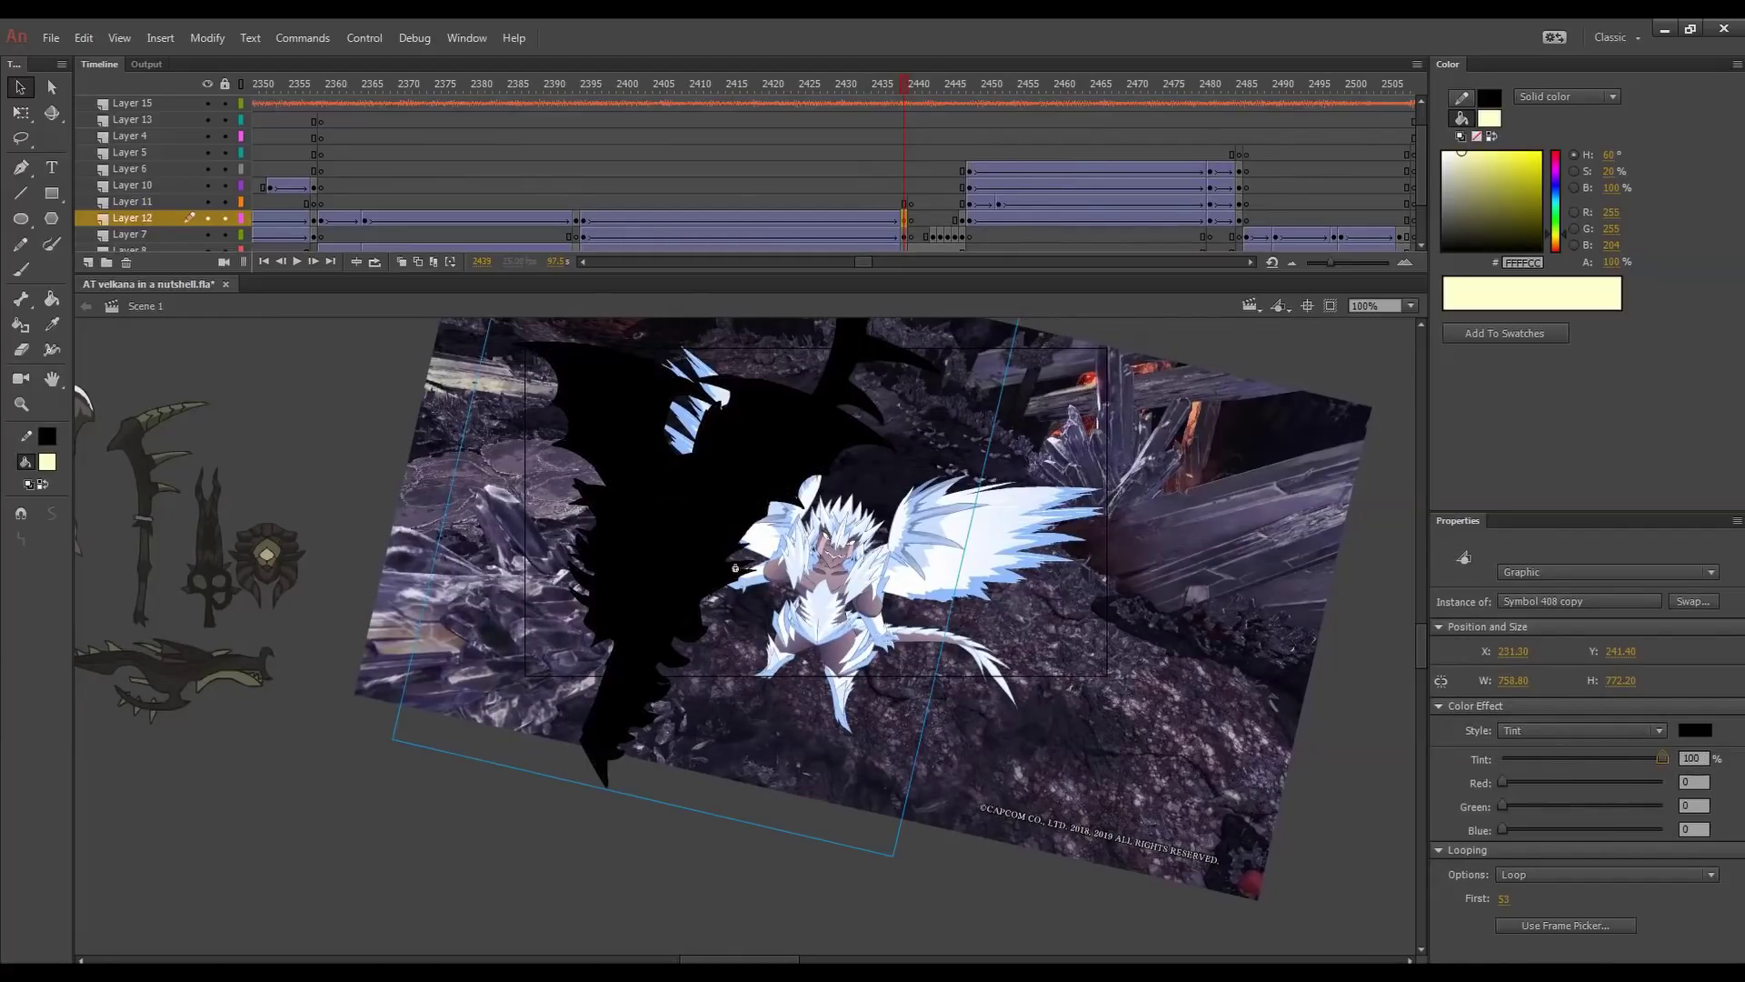
pyautogui.click(584, 201)
pyautogui.click(636, 219)
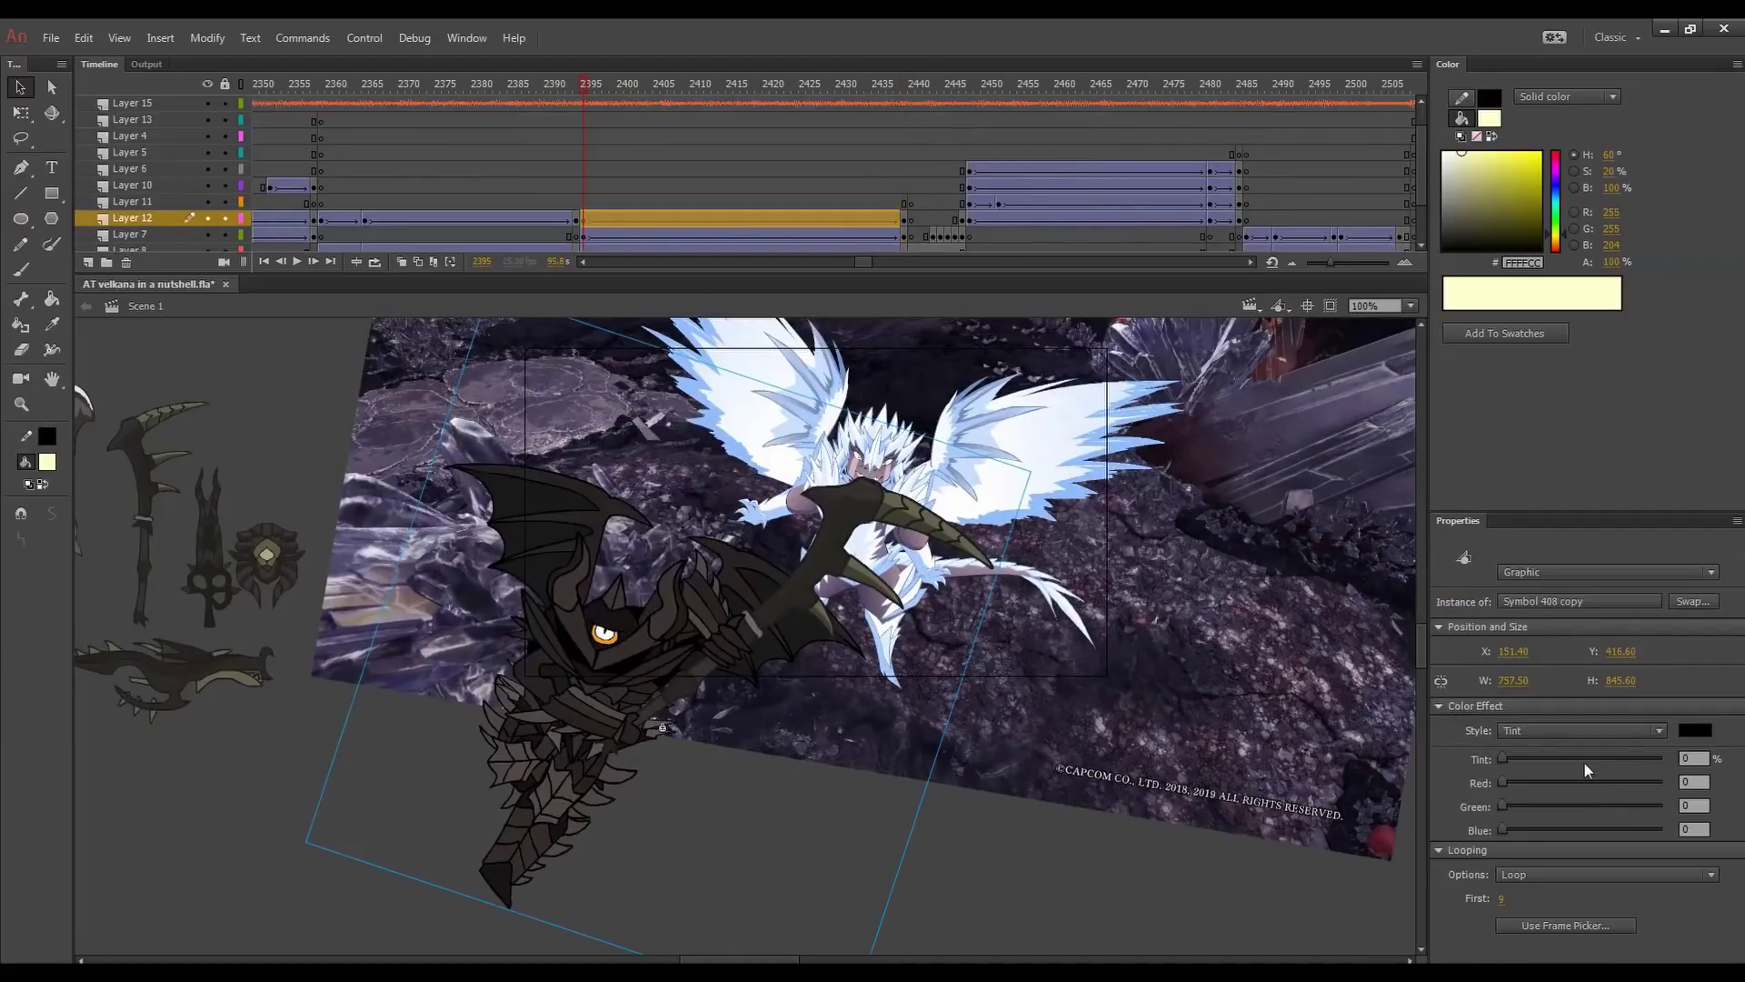
pyautogui.moveTo(1569, 760); pyautogui.dragTo(1662, 759)
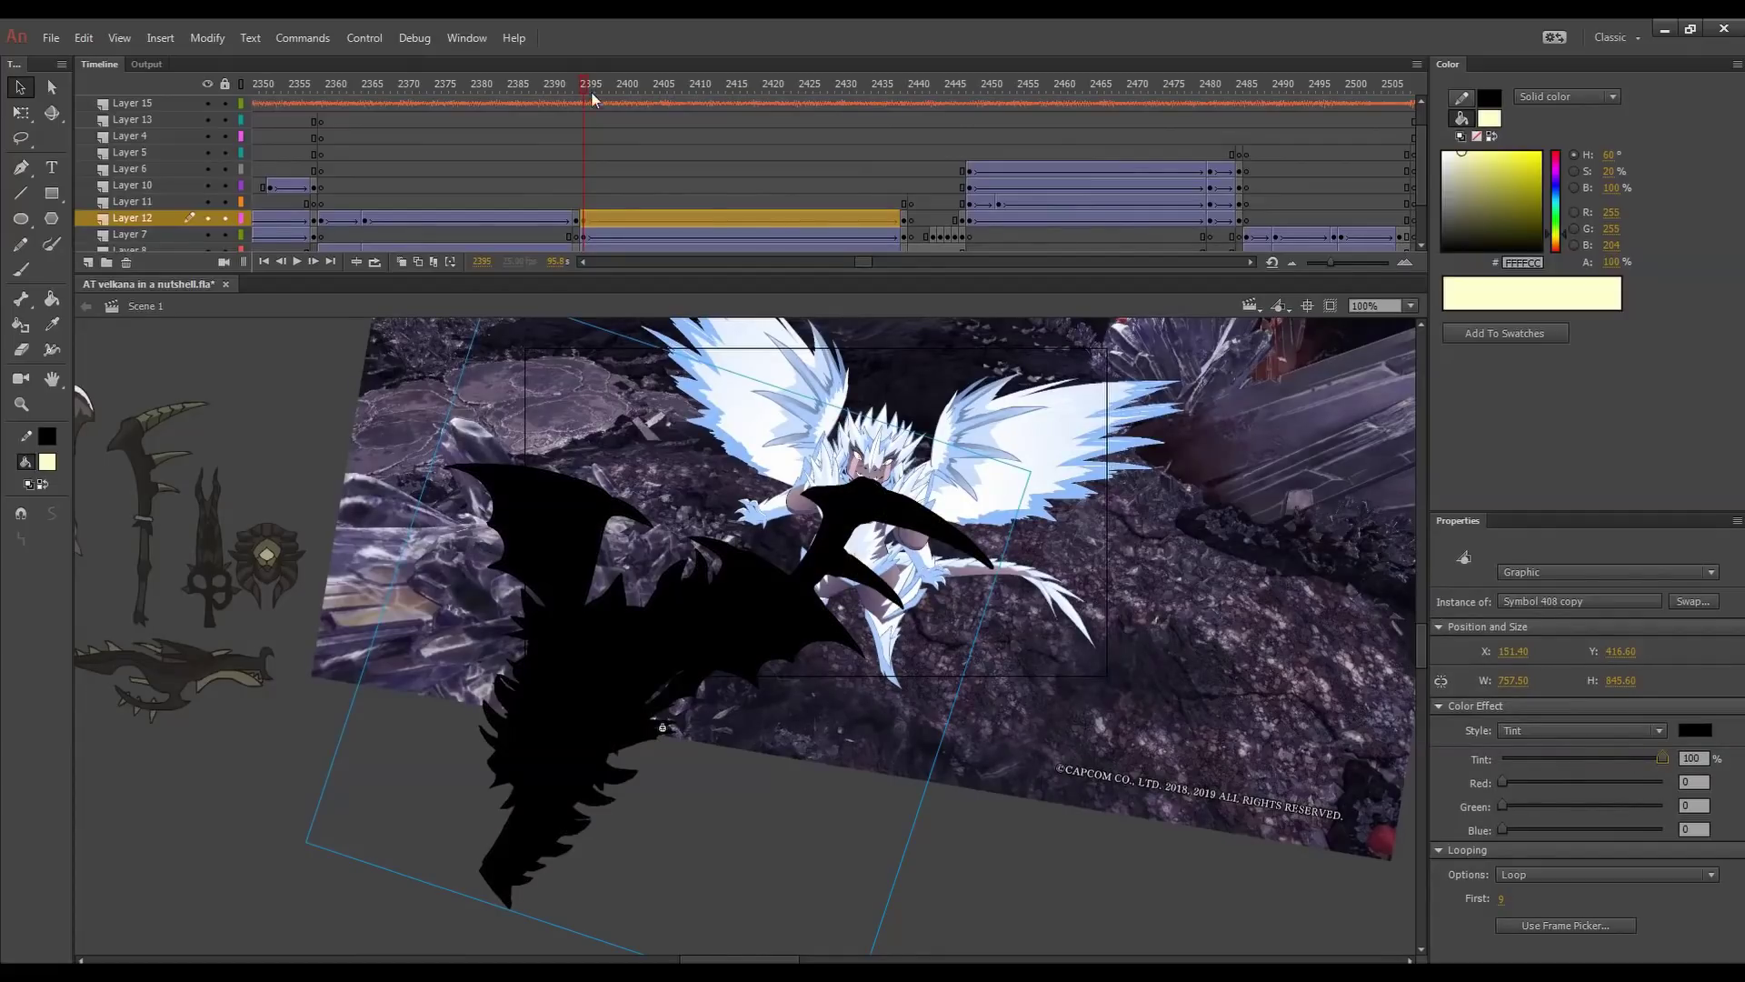
pyautogui.moveTo(586, 86); pyautogui.dragTo(748, 91)
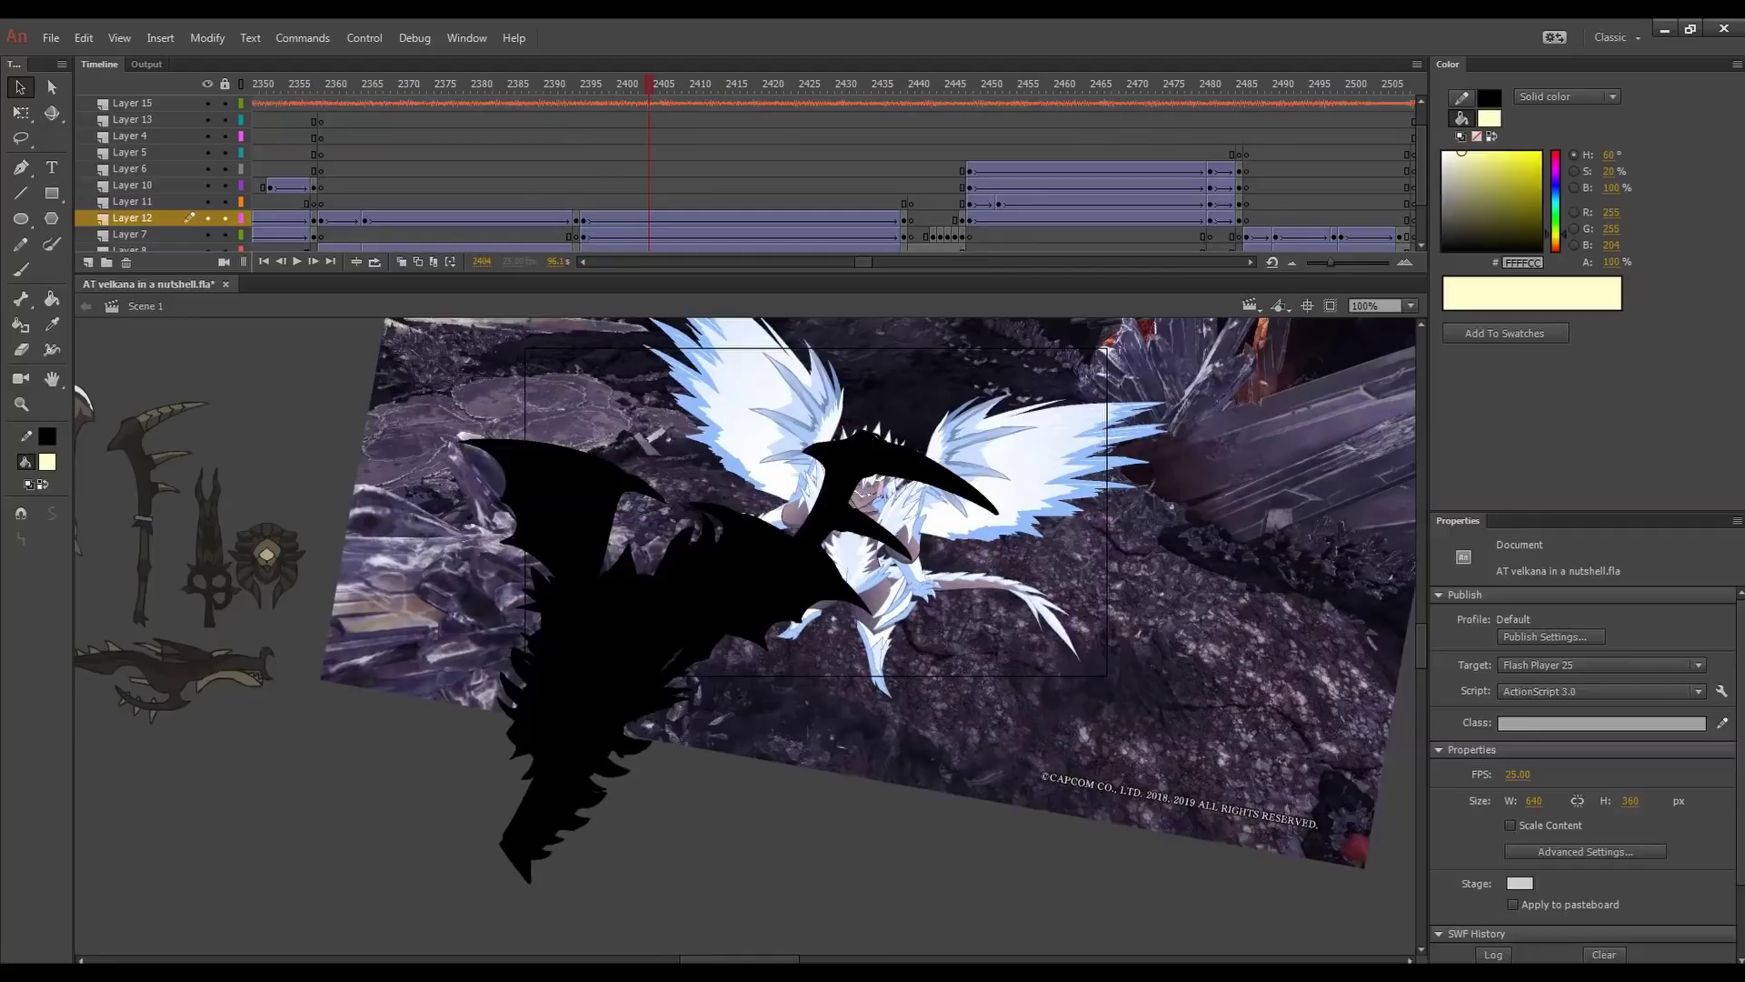
# - Scrub the main timeline to the pink-sky shot near frame 2726 and go back to the Velkhana close-up near frame 668
pyautogui.moveTo(651, 91); pyautogui.dragTo(1245, 182)
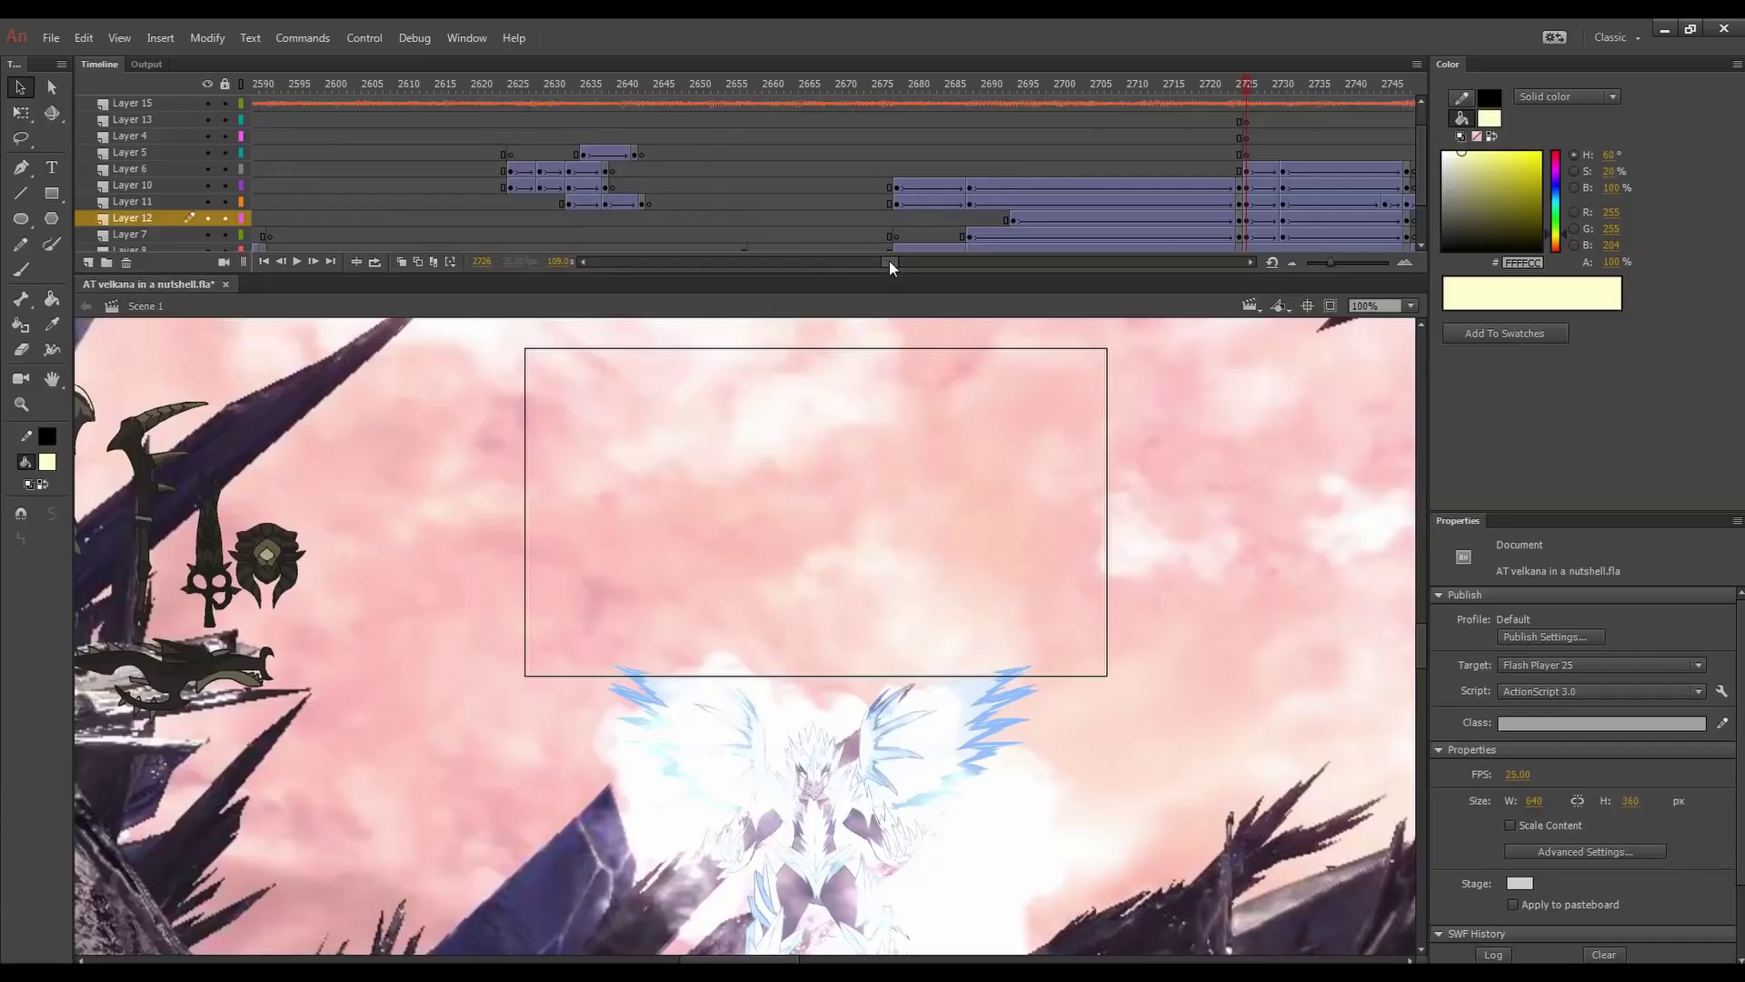
pyautogui.moveTo(891, 260); pyautogui.dragTo(625, 260)
pyautogui.moveTo(668, 84); pyautogui.dragTo(1213, 177)
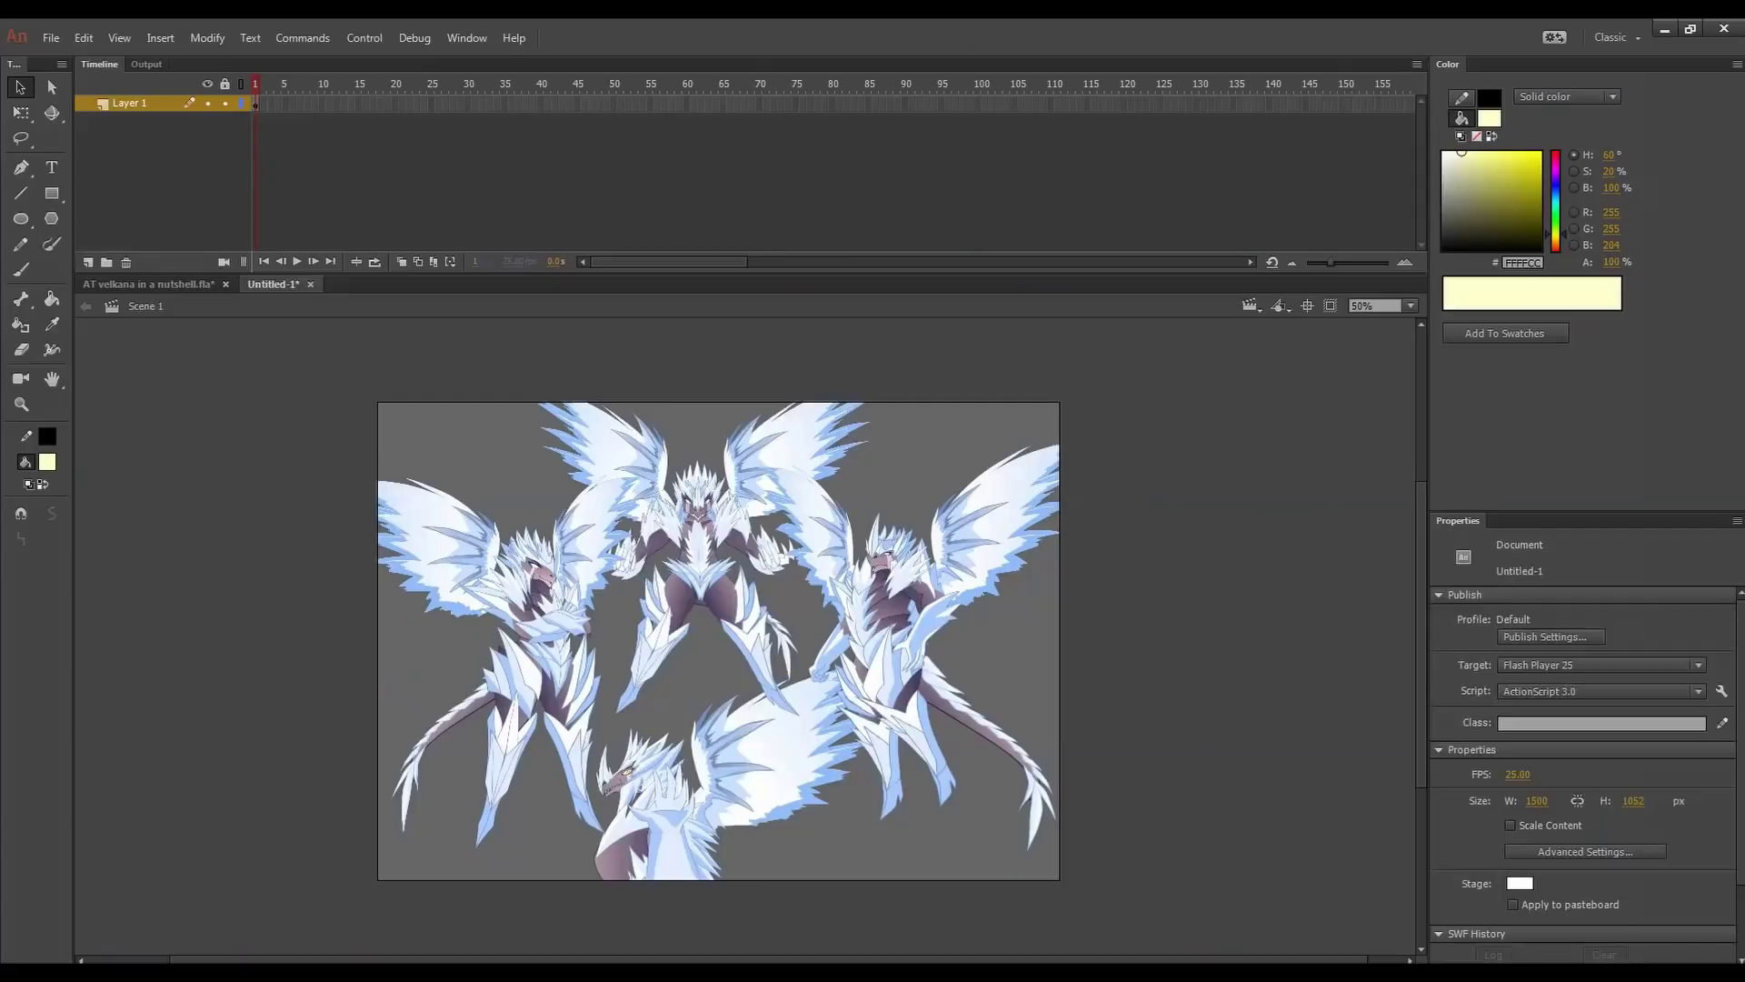
# - Copy the four-pose Velkhana reference image from Untitled-1 onto Layer 16 beside the main document's stage
pyautogui.rightClick(730, 10)
pyautogui.click(835, 108)
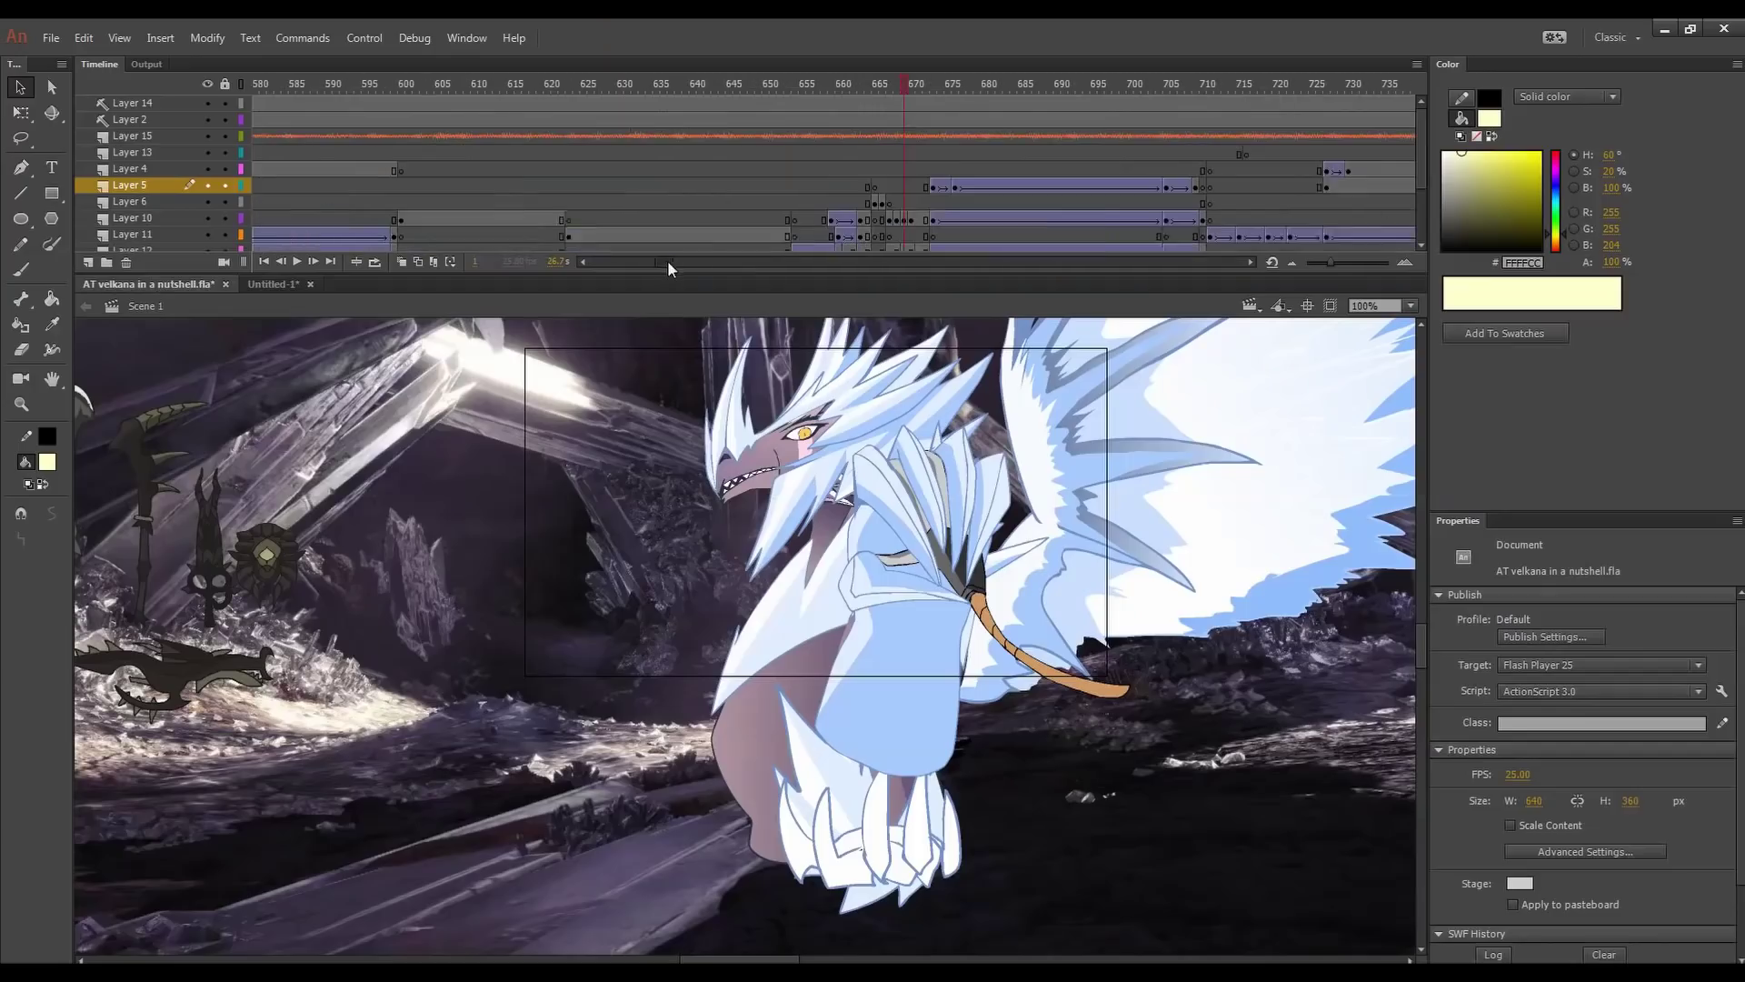
pyautogui.press('z')
pyautogui.hotkey('ctrl', '-')
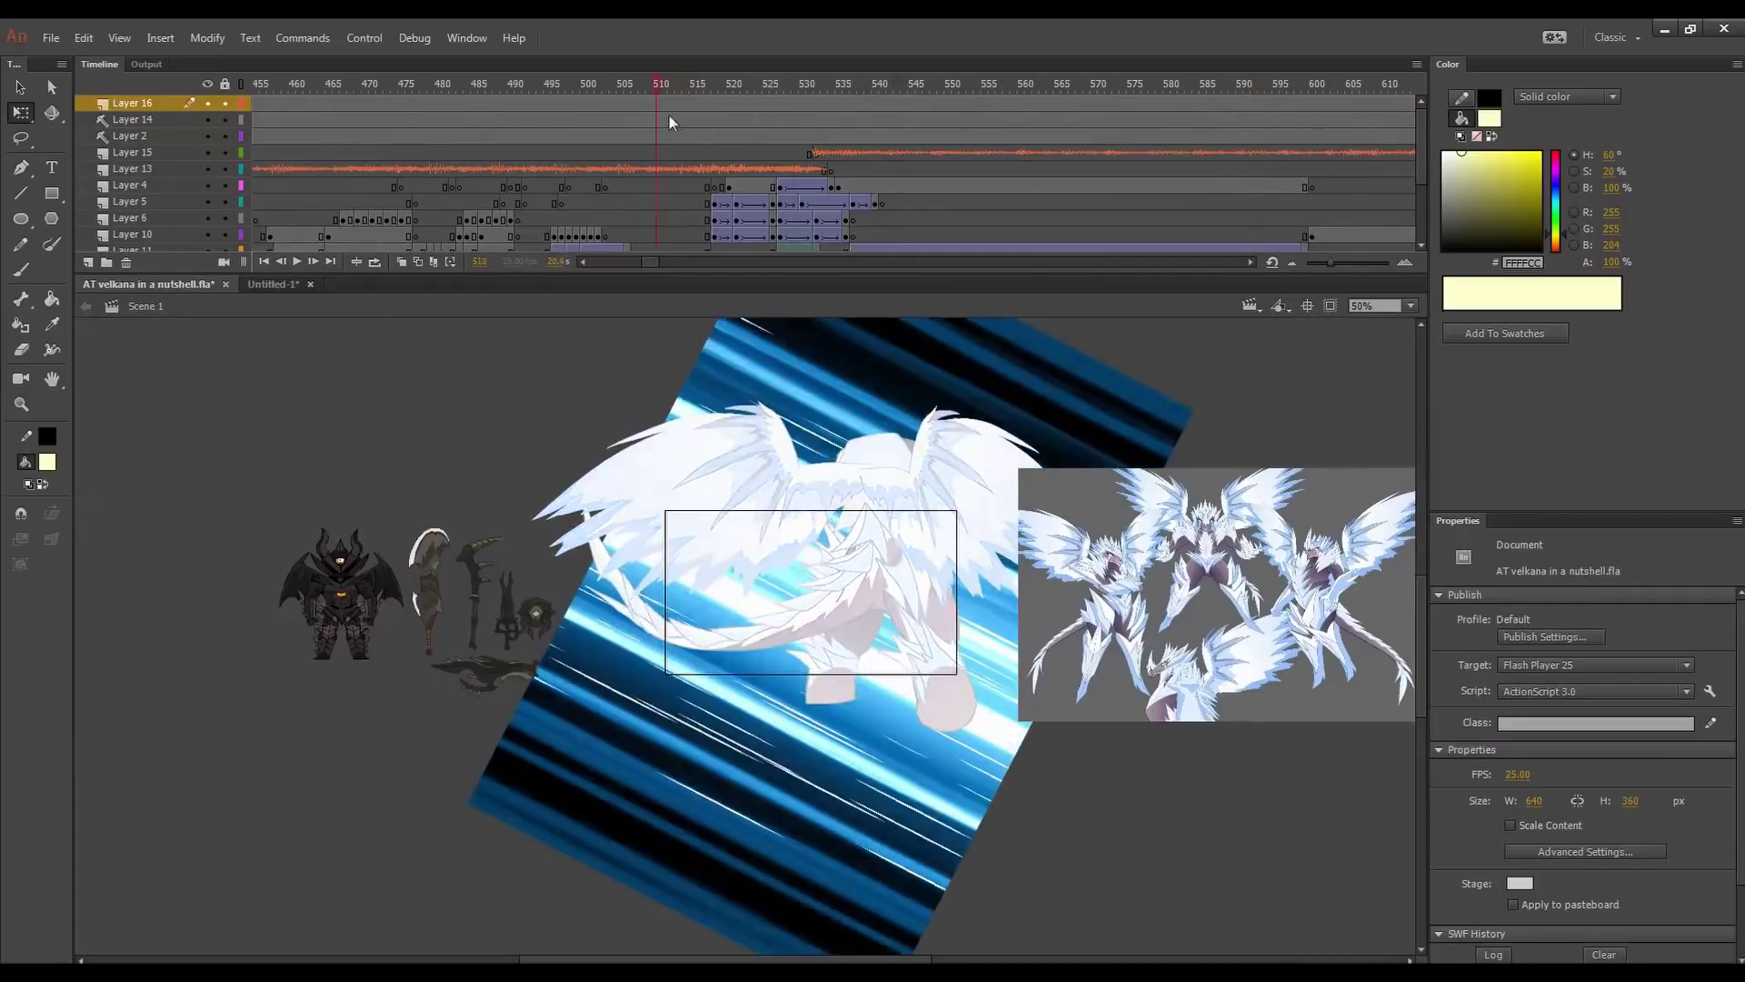
# - Scrub the main timeline to frame 537 and open the front-facing Velkhana symbol on the stage
pyautogui.moveTo(669, 116); pyautogui.dragTo(1073, 167)
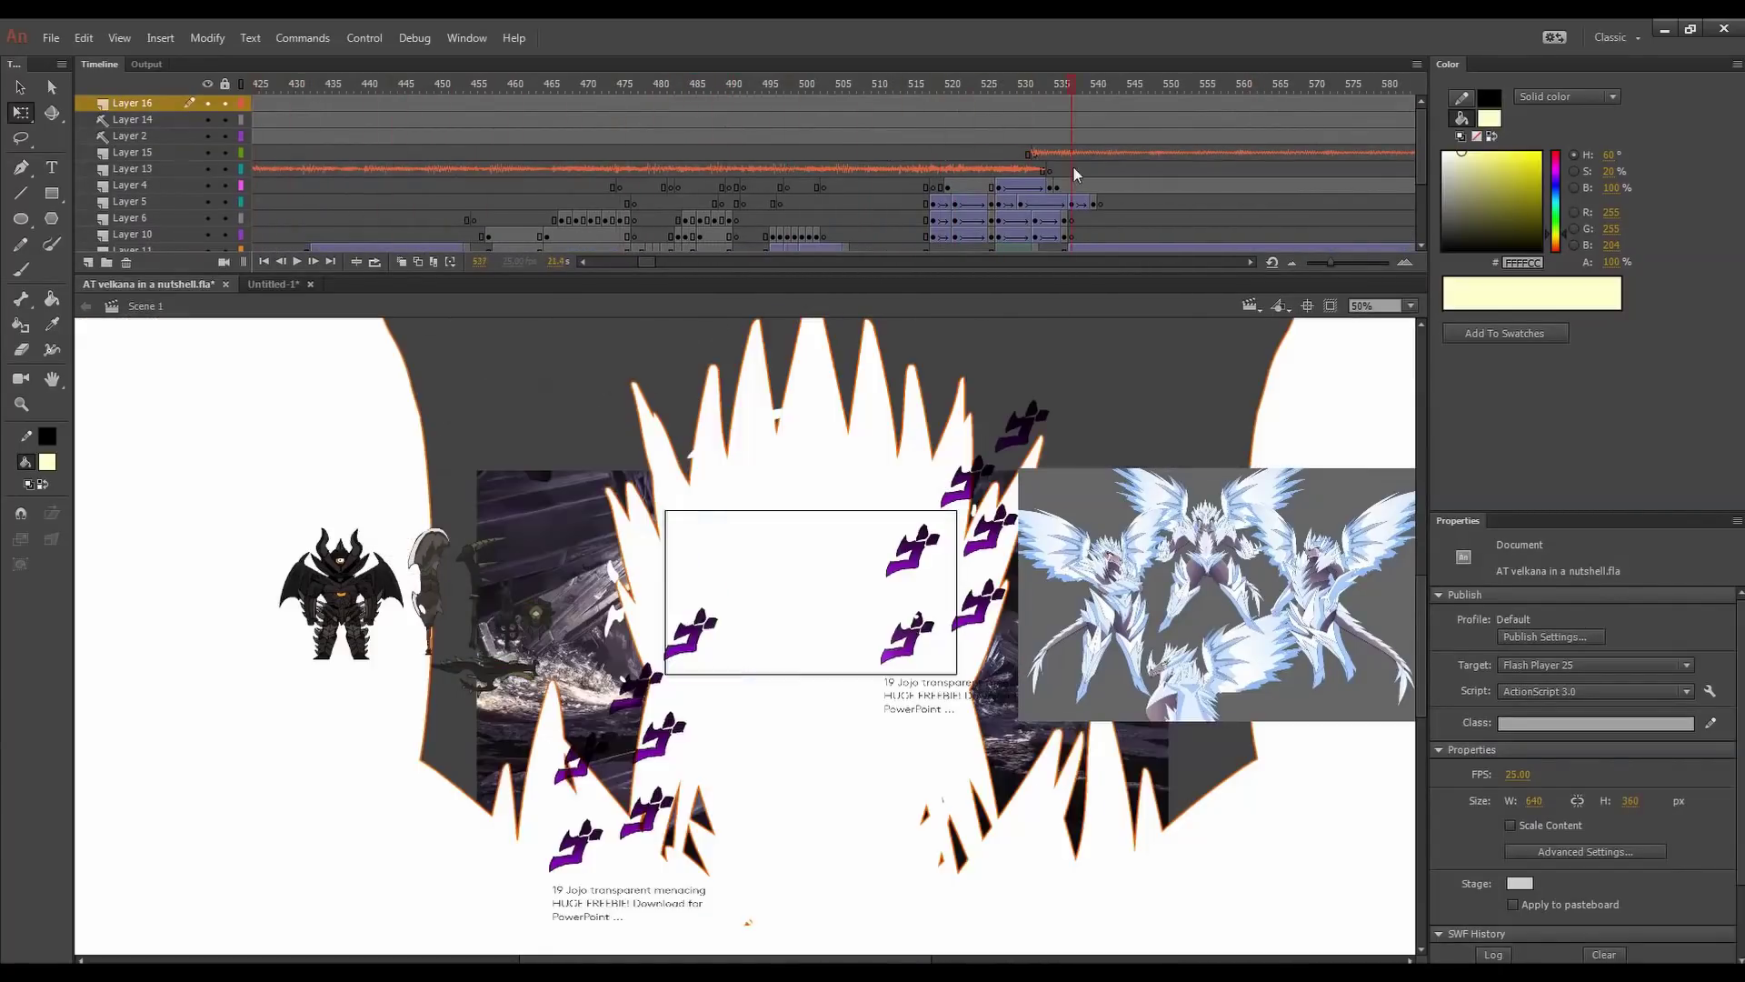
pyautogui.click(809, 591)
pyautogui.doubleClick(809, 590)
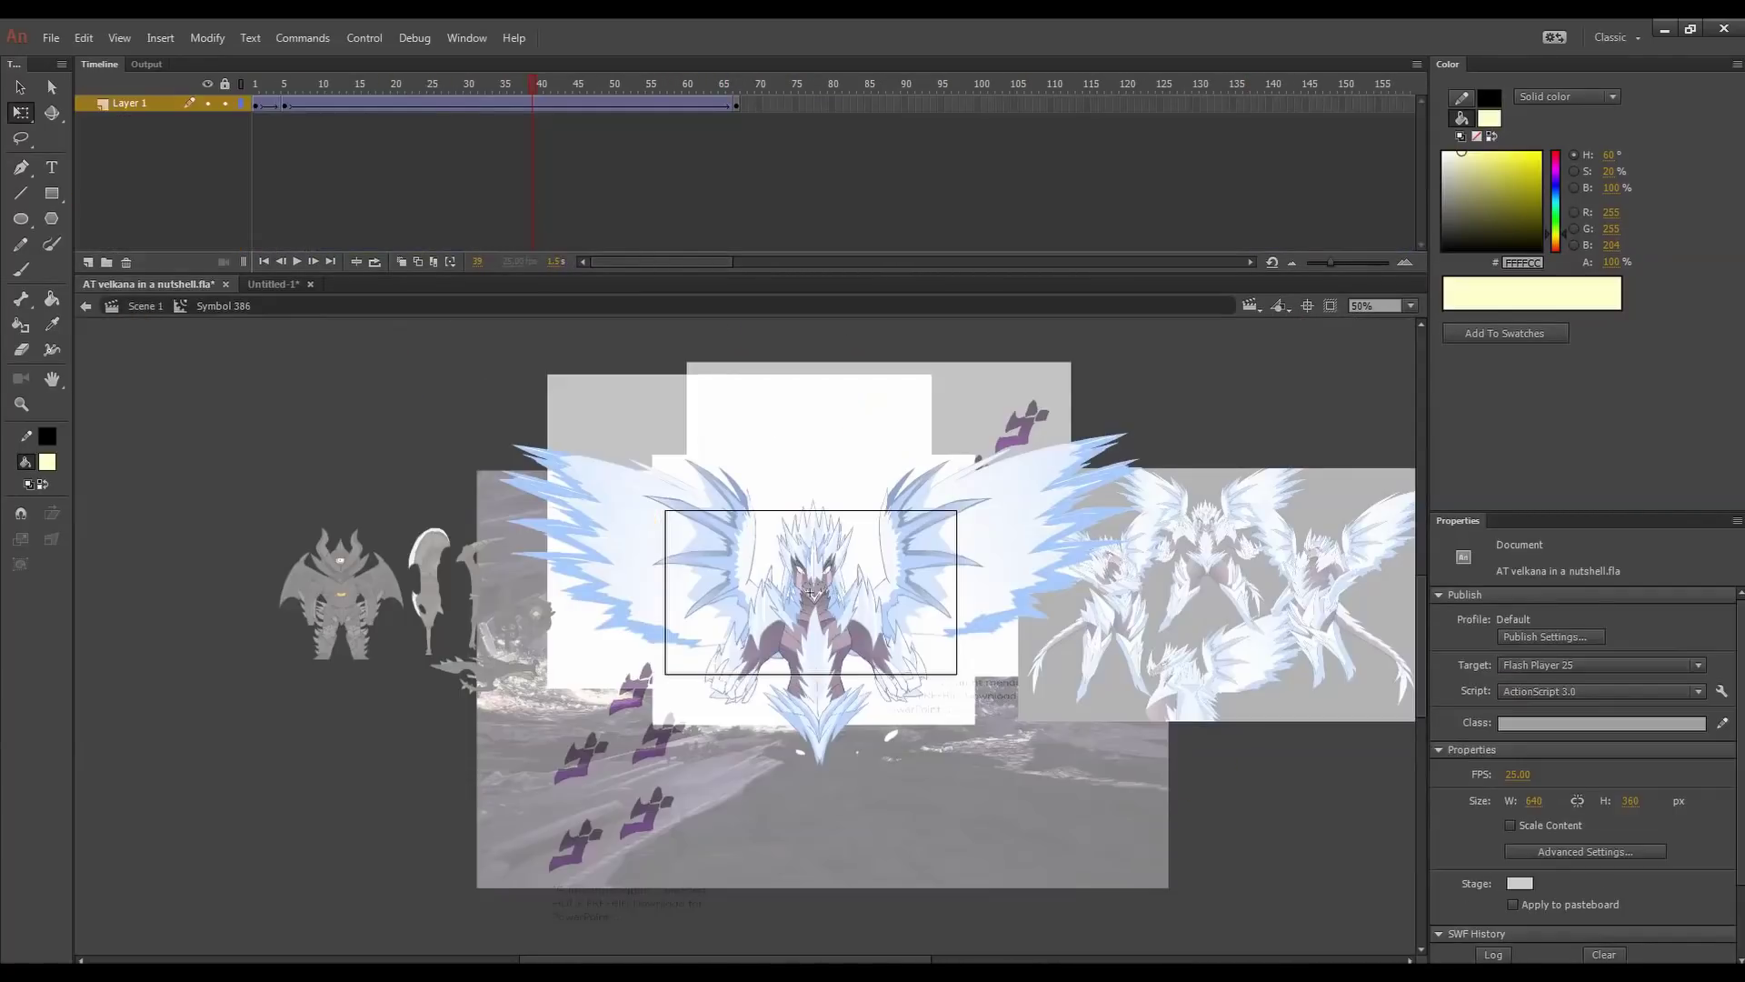
# - Scrub the front-facing Velkhana symbol to frame 67, return to Scene 1 and play the main timeline, going back to frame 669
pyautogui.click(252, 90)
pyautogui.moveTo(252, 90); pyautogui.dragTo(769, 101)
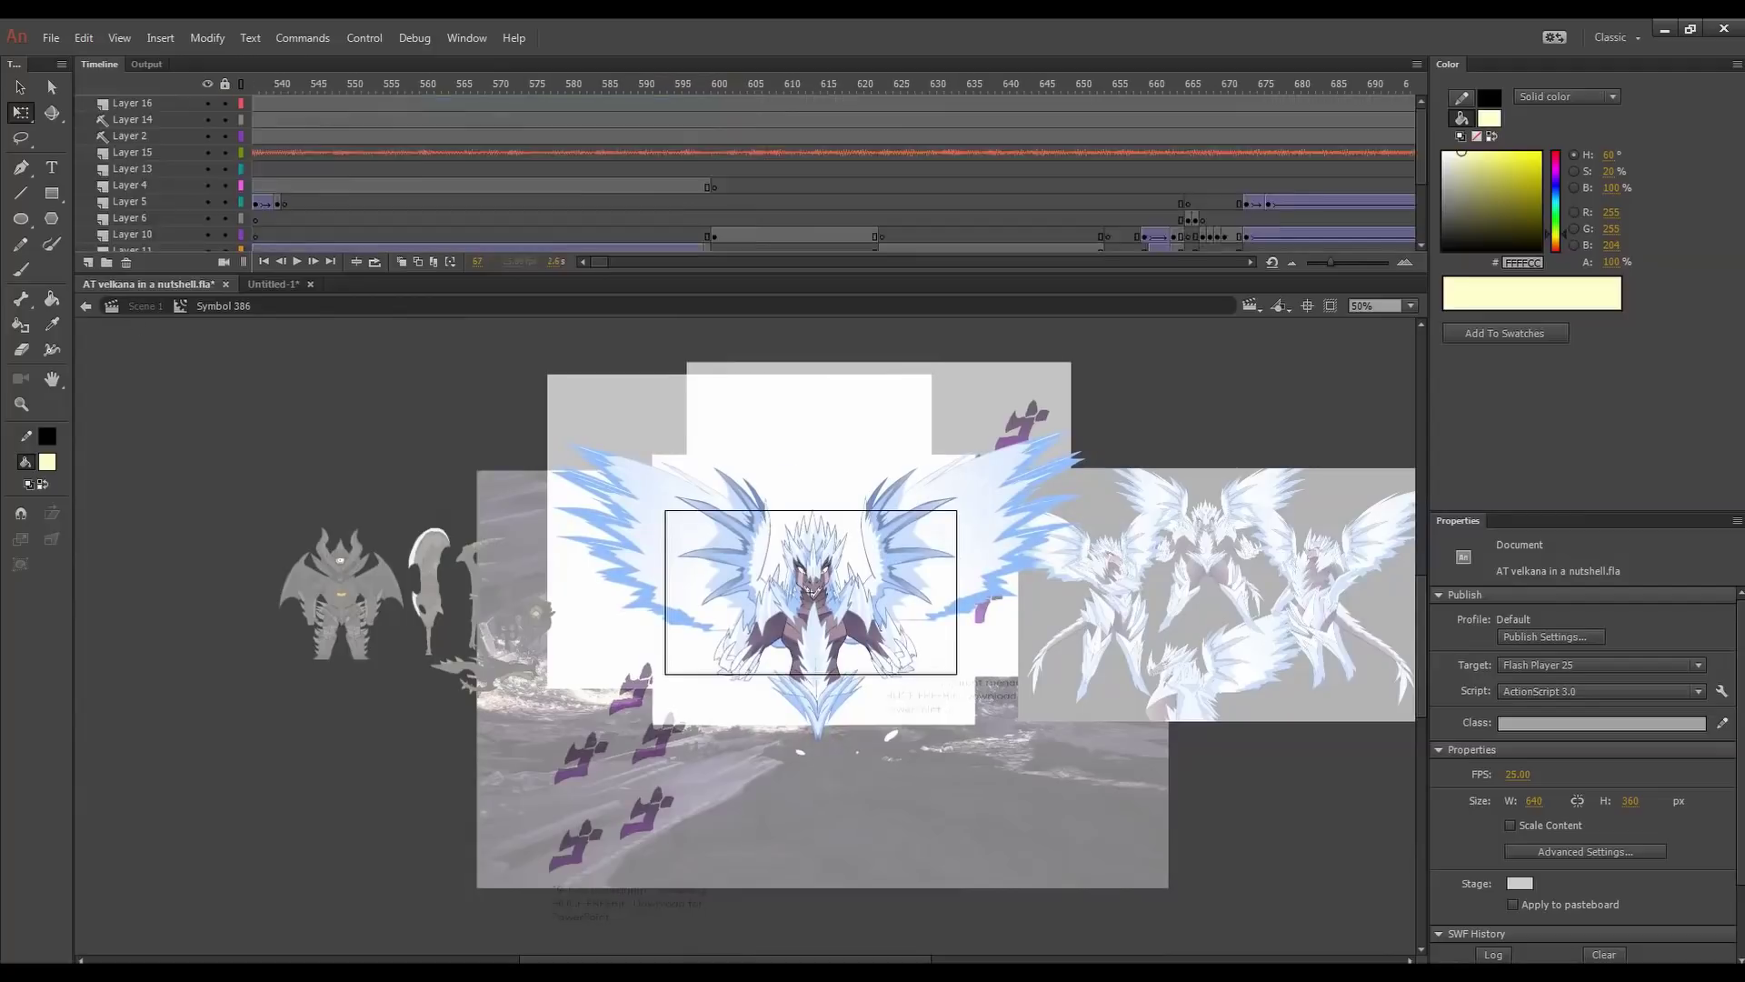
pyautogui.click(144, 306)
pyautogui.press('Return')
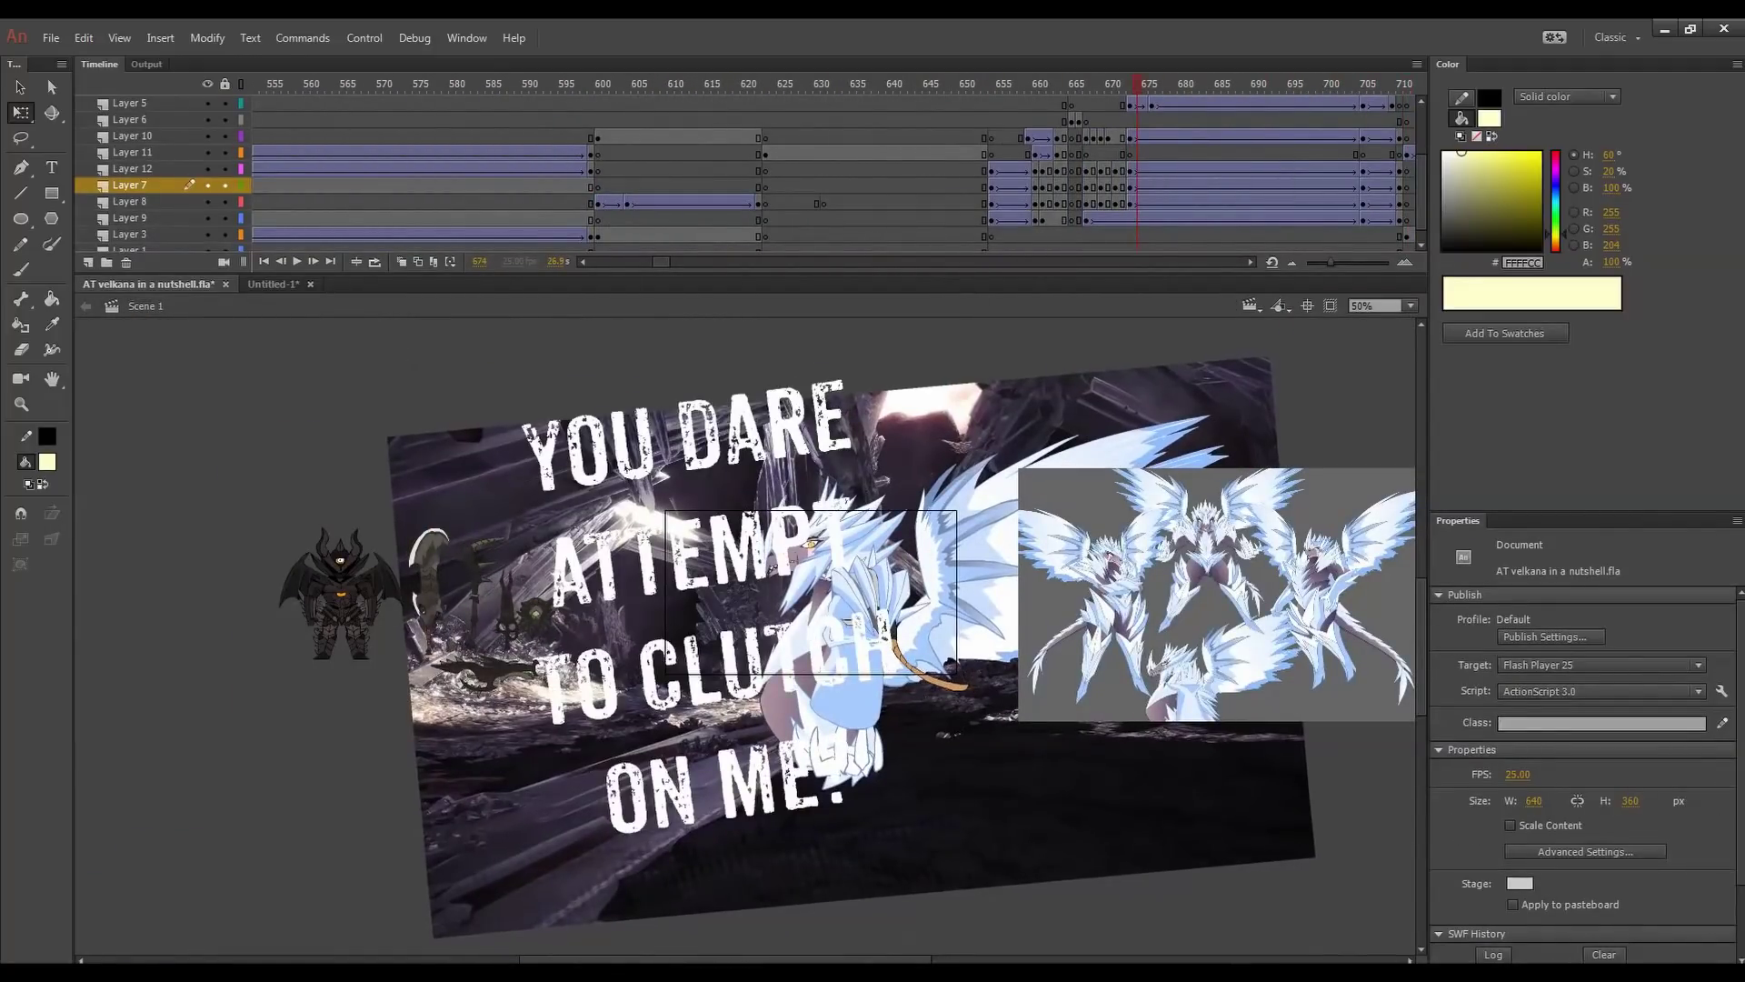
pyautogui.moveTo(1135, 90)
pyautogui.mouseDown()
pyautogui.moveTo(1058, 100)
pyautogui.moveTo(1102, 99)
pyautogui.mouseUp()
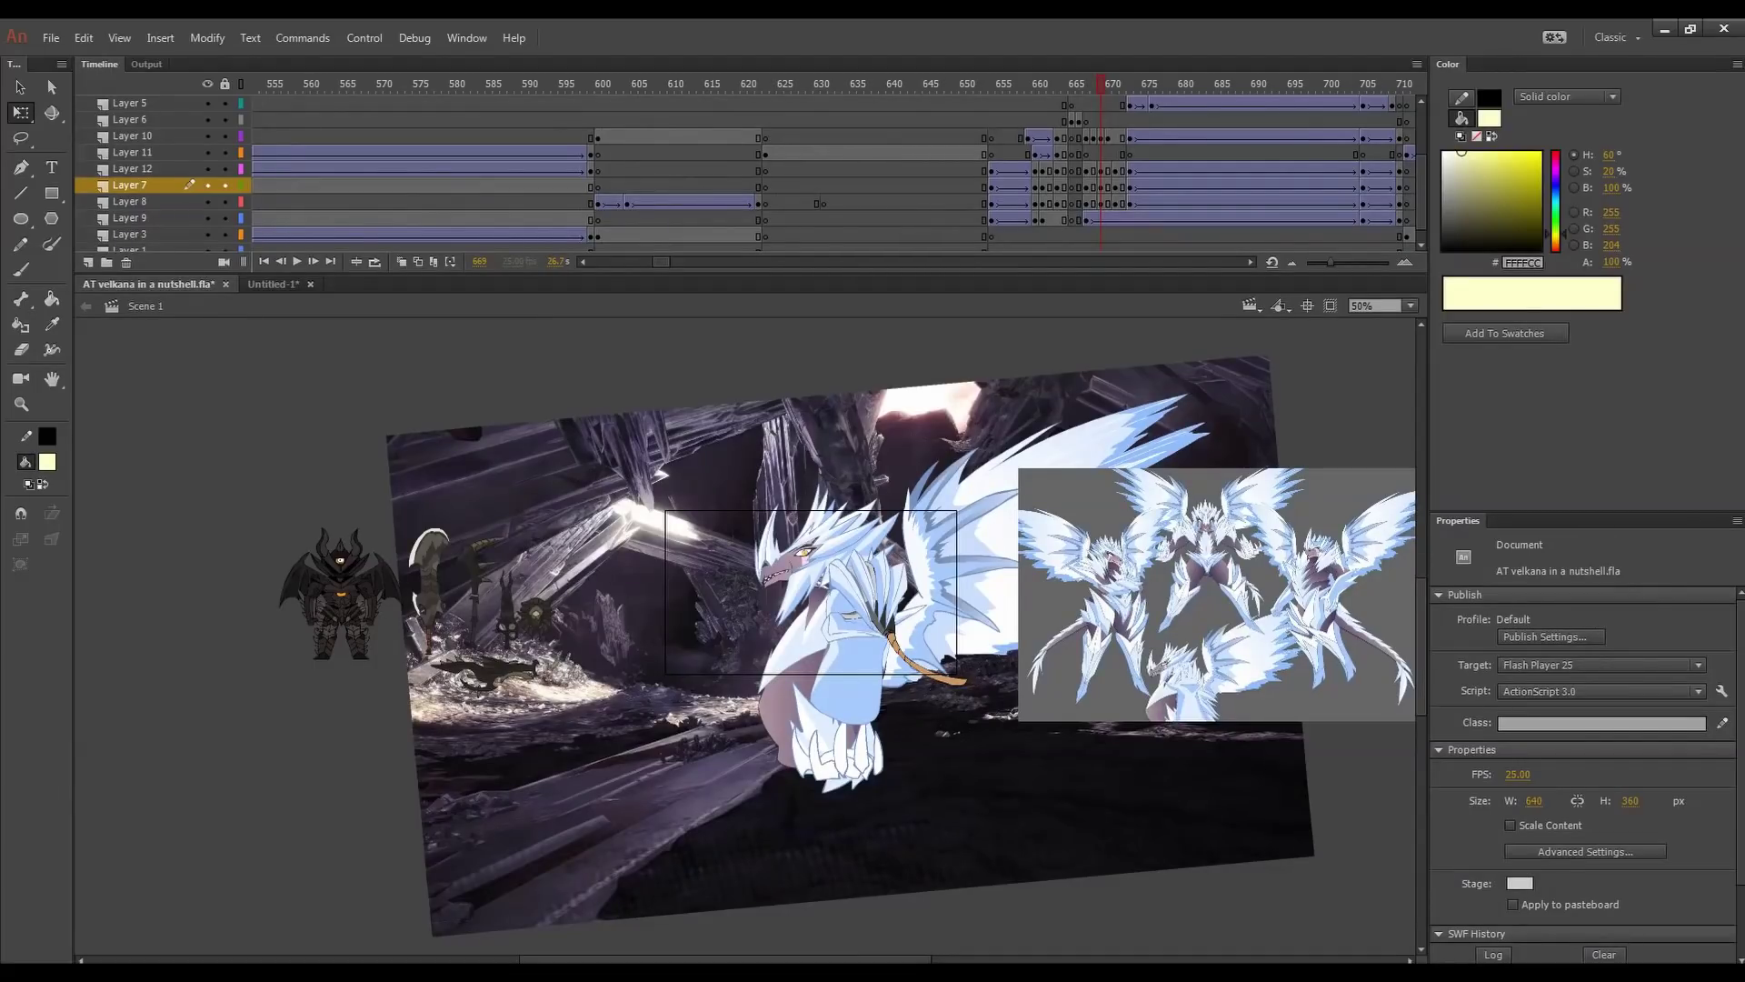
# - Scrub the main timeline to frame 722 and enlarge the four-pose reference bitmap on Layer 16 to 1536 px wide
pyautogui.moveTo(1102, 91); pyautogui.dragTo(1014, 135)
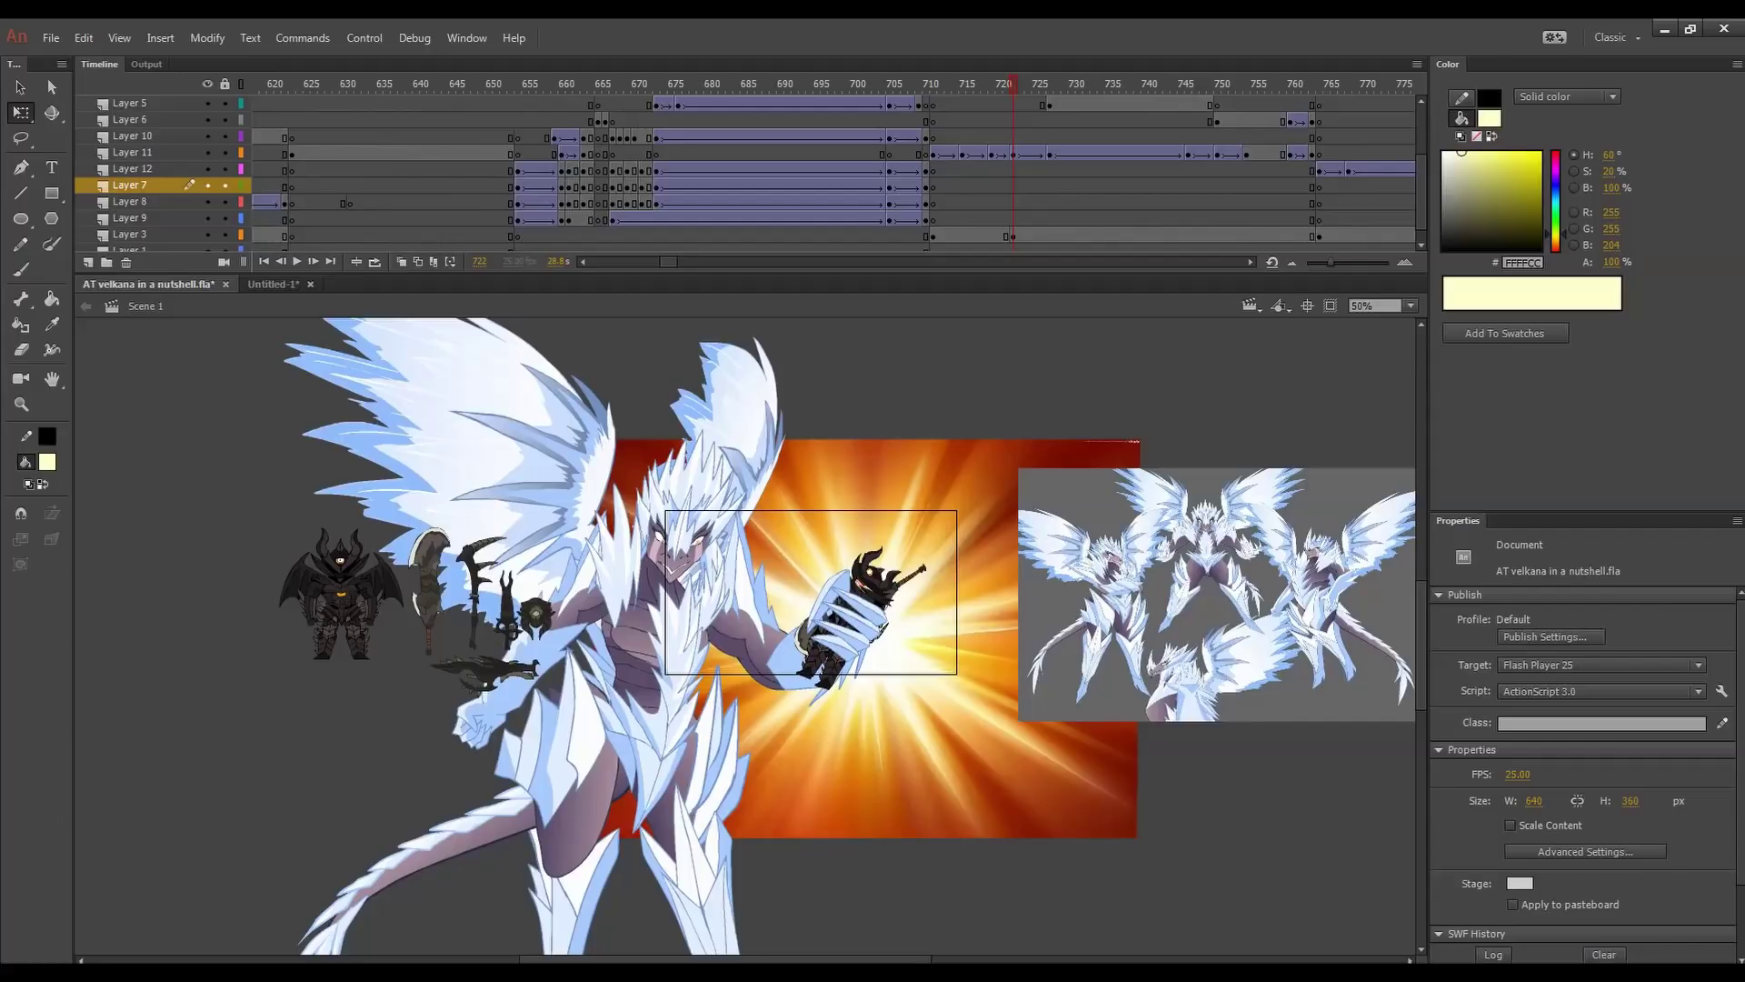
pyautogui.click(1218, 594)
pyautogui.moveTo(1017, 468); pyautogui.dragTo(978, 385)
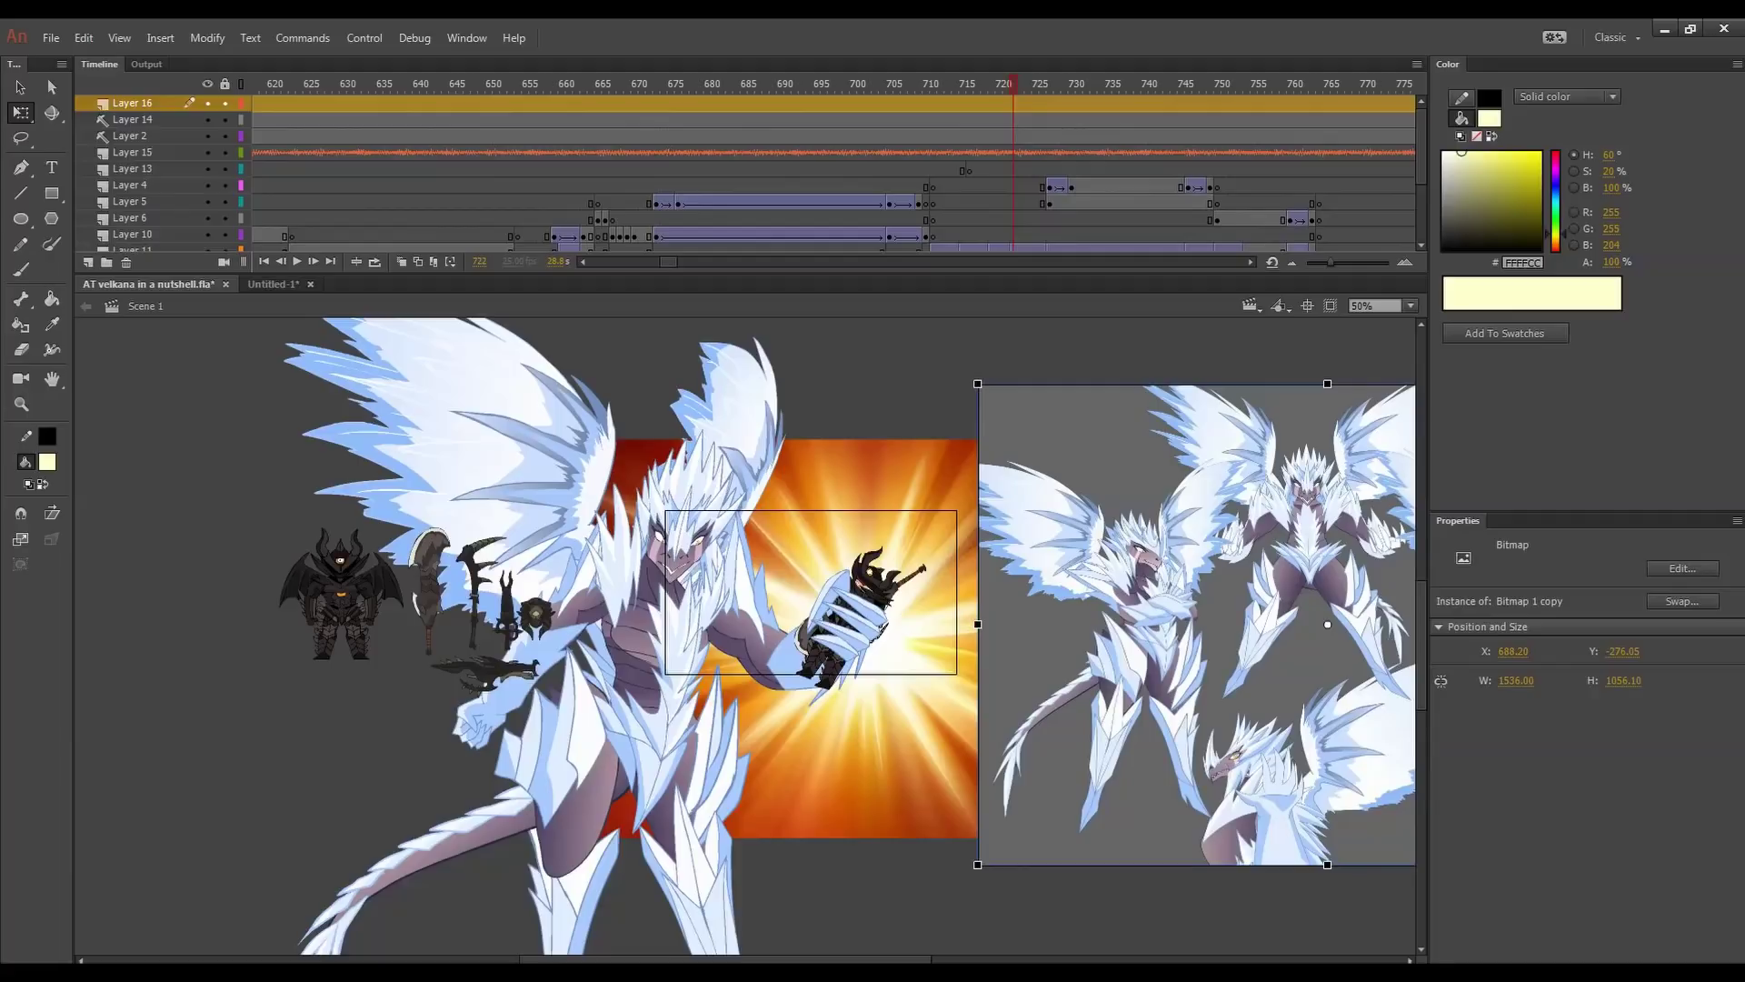
# - Play and scrub the main timeline from frame 722 through the "ICICLE FURY!!!" shot to the silhouette shot near frame 1554
pyautogui.press('Return')
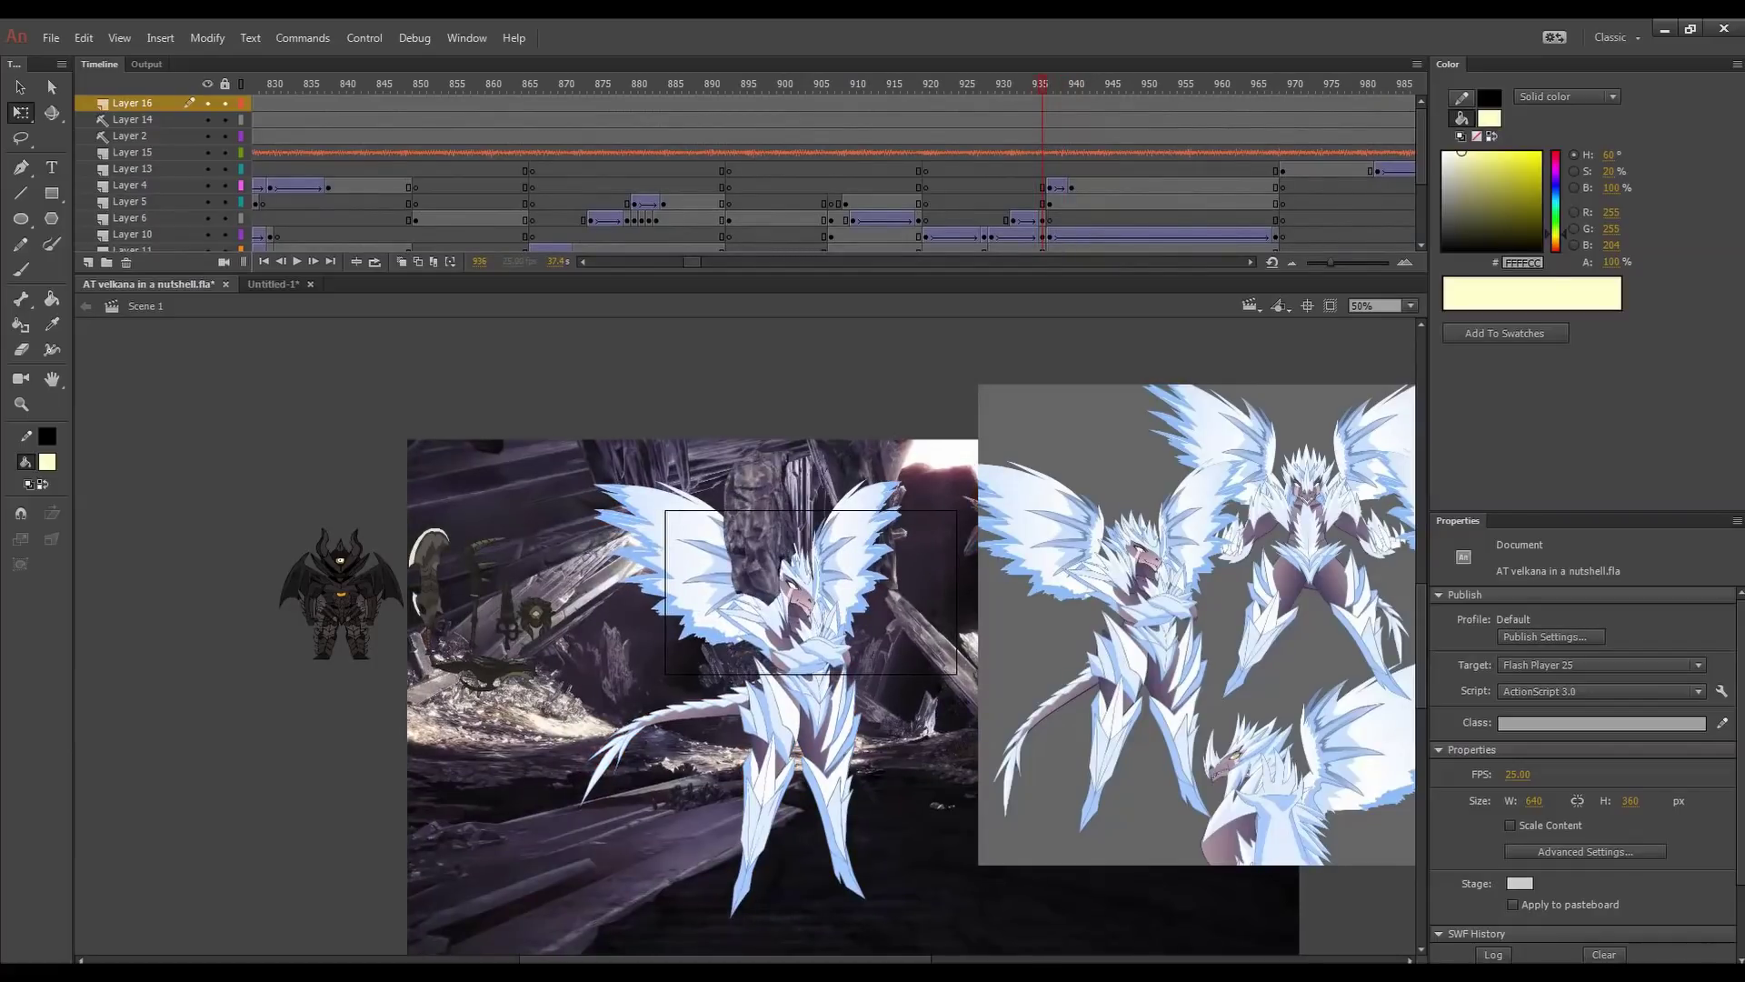
pyautogui.moveTo(1042, 140)
pyautogui.mouseDown()
pyautogui.moveTo(1127, 139)
pyautogui.moveTo(1072, 146)
pyautogui.mouseUp()
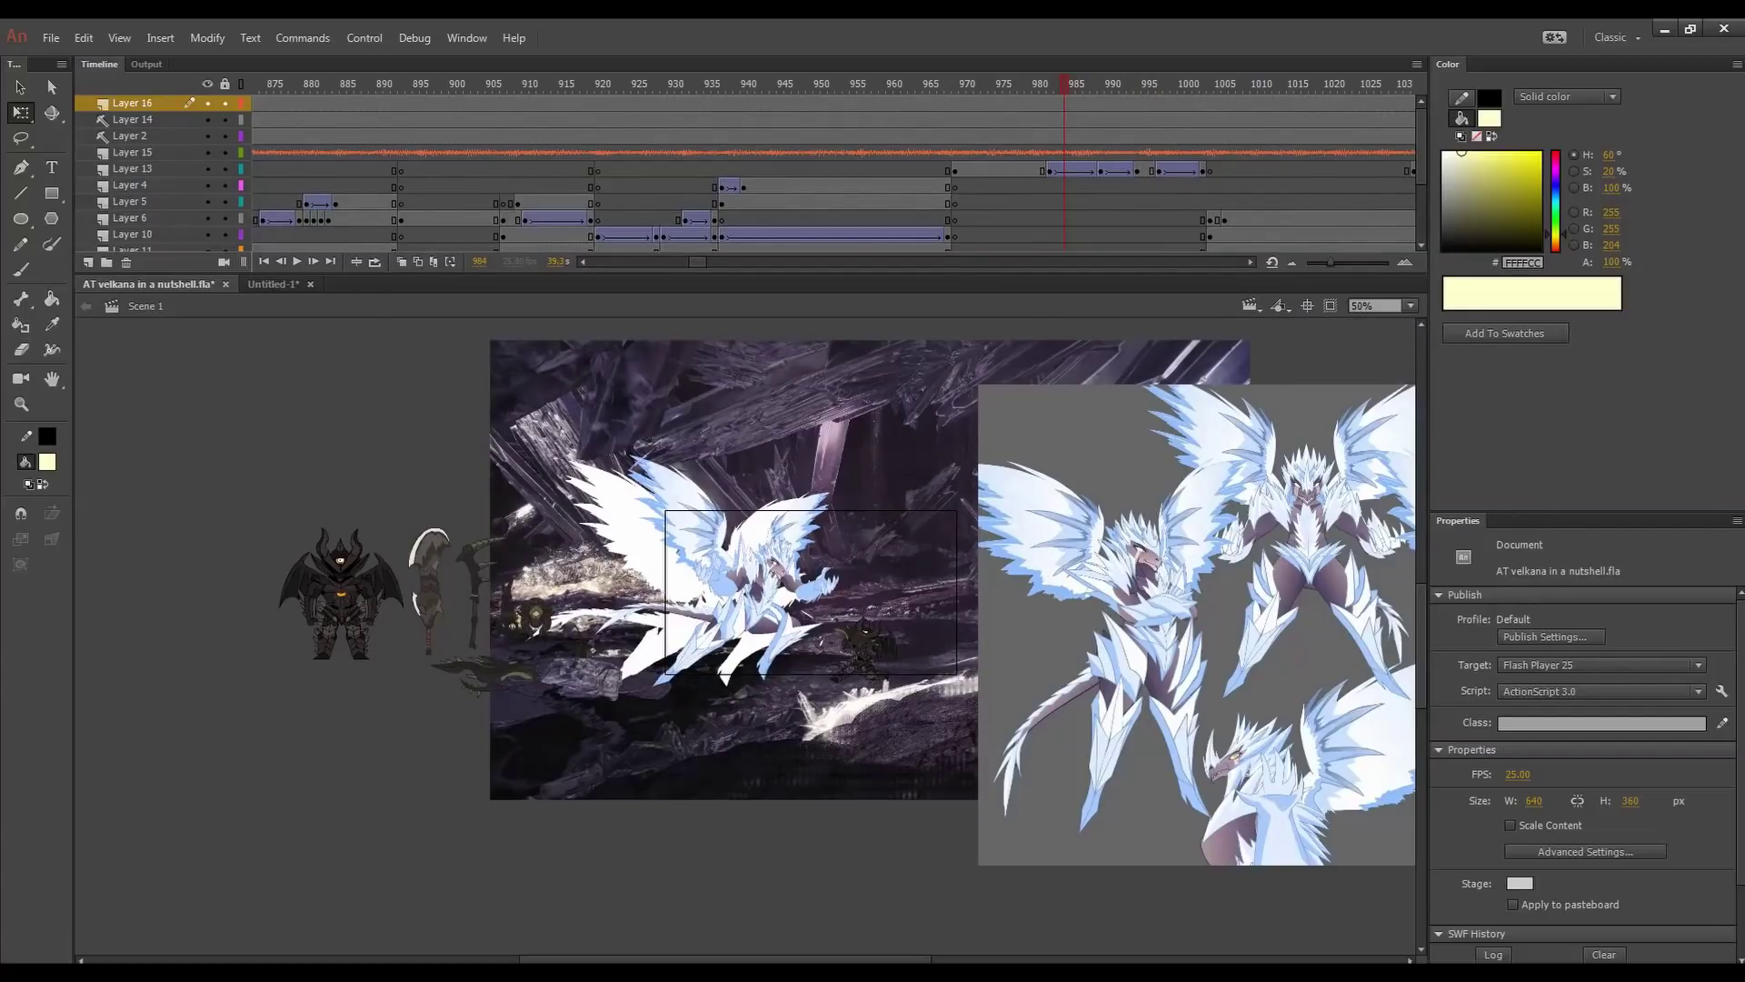
pyautogui.moveTo(1067, 109); pyautogui.dragTo(1283, 126)
pyautogui.press('Return')
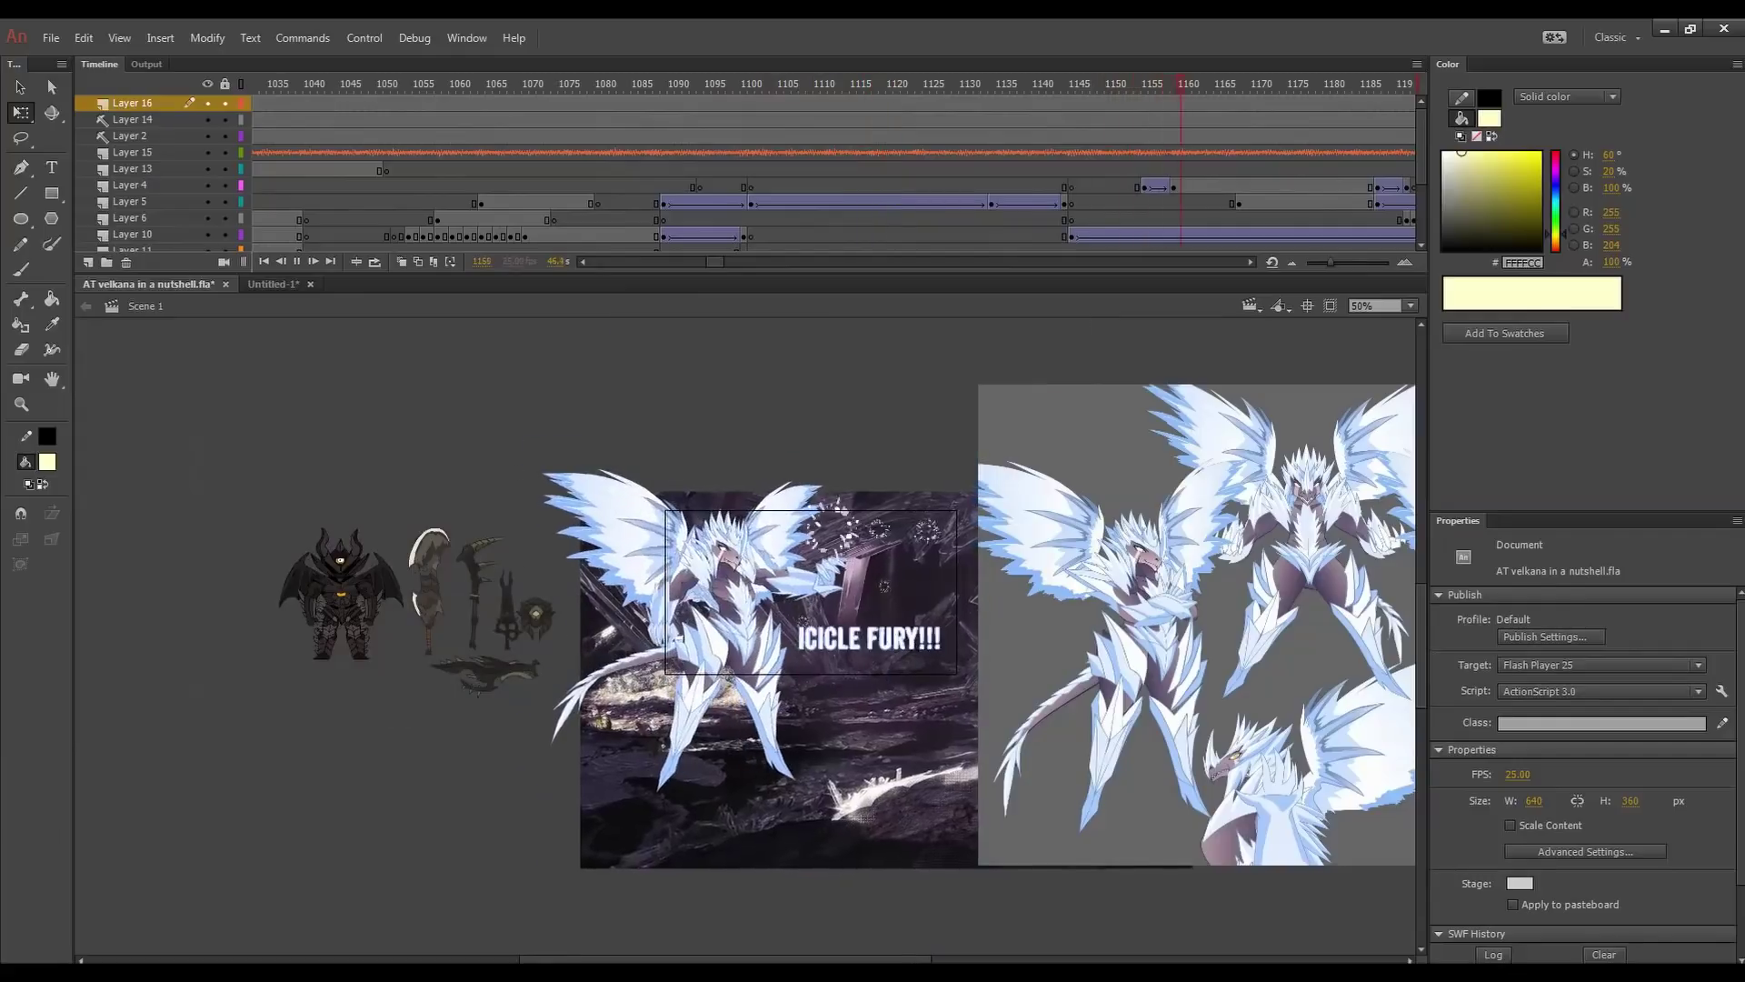
pyautogui.press('Return')
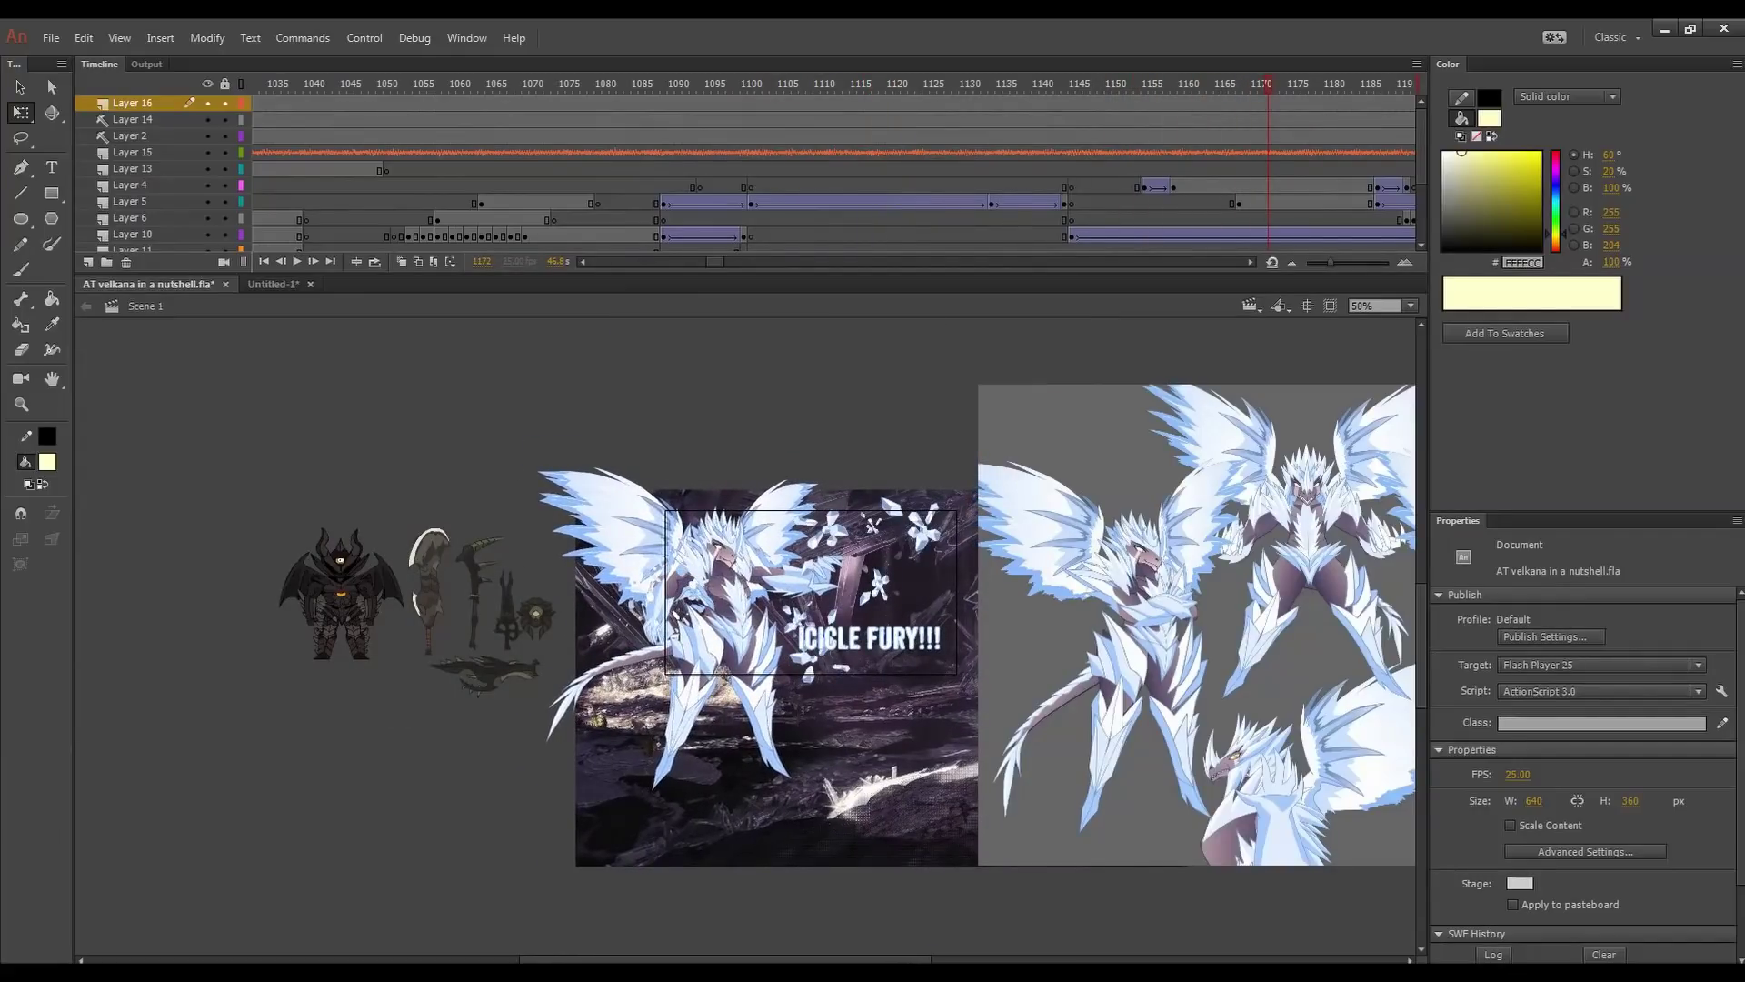
pyautogui.press('Return')
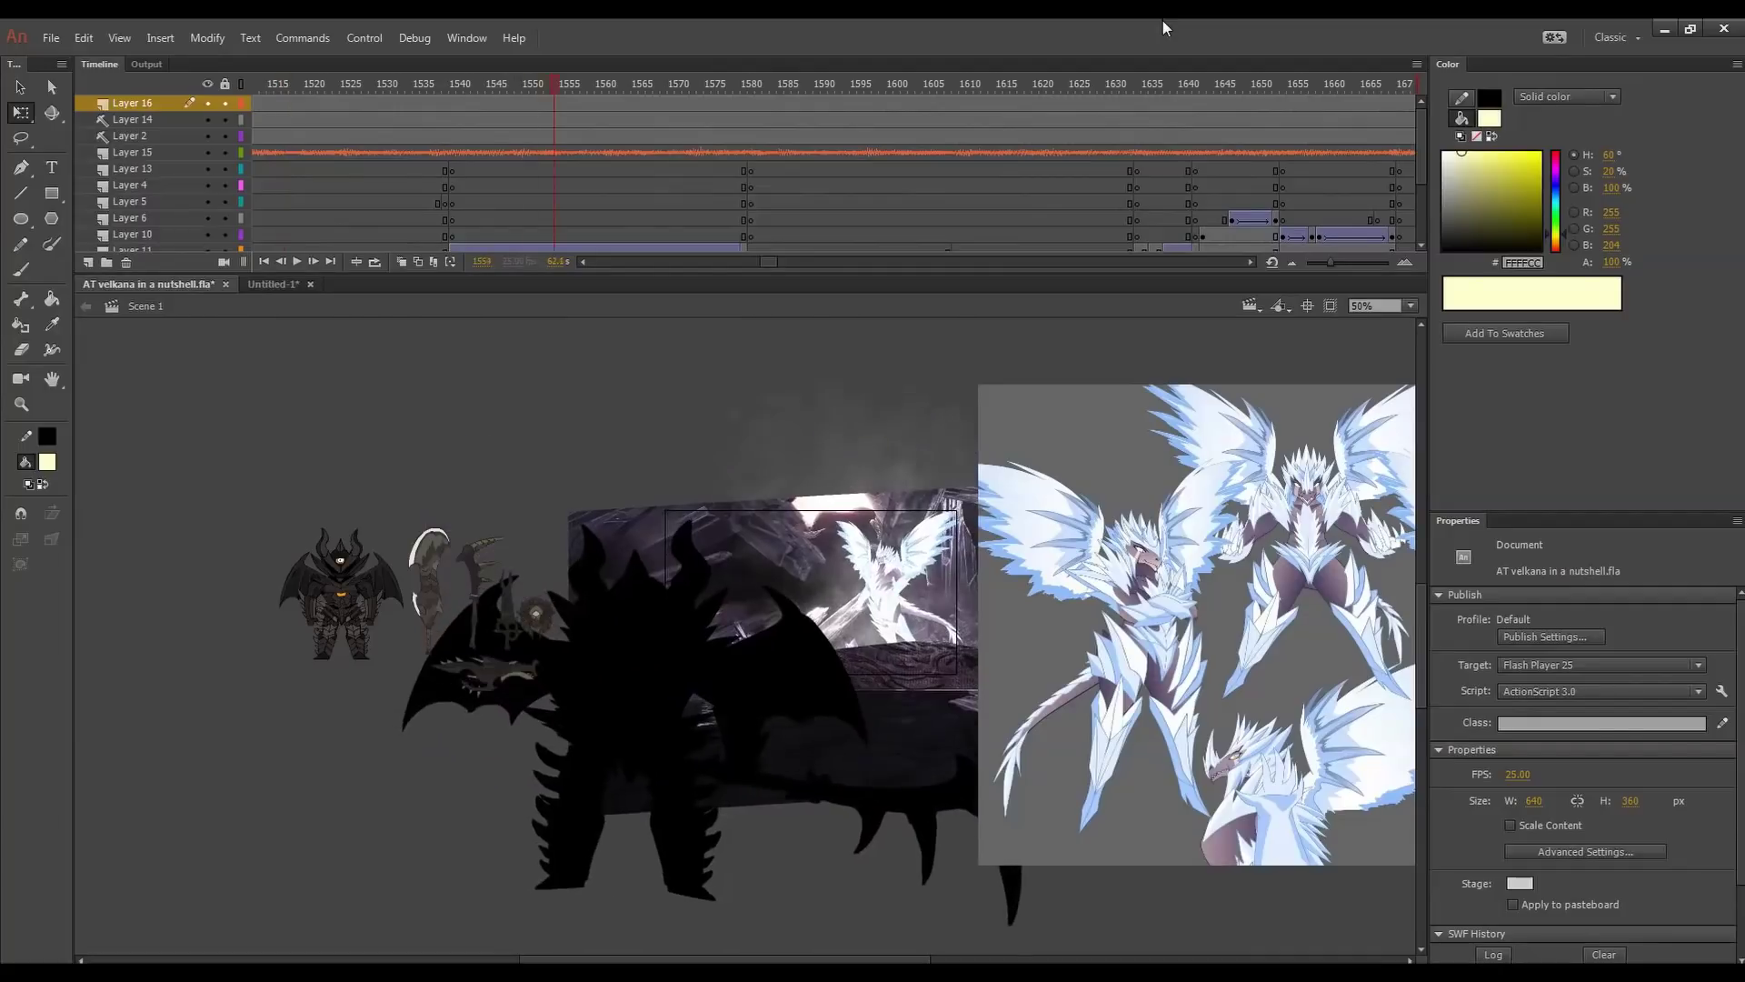
# - Place Bitmap 282 from the library over the four-pose reference image at frame 1542, try resizing it and delete it from the stage
pyautogui.hotkey('ctrl', 'l')
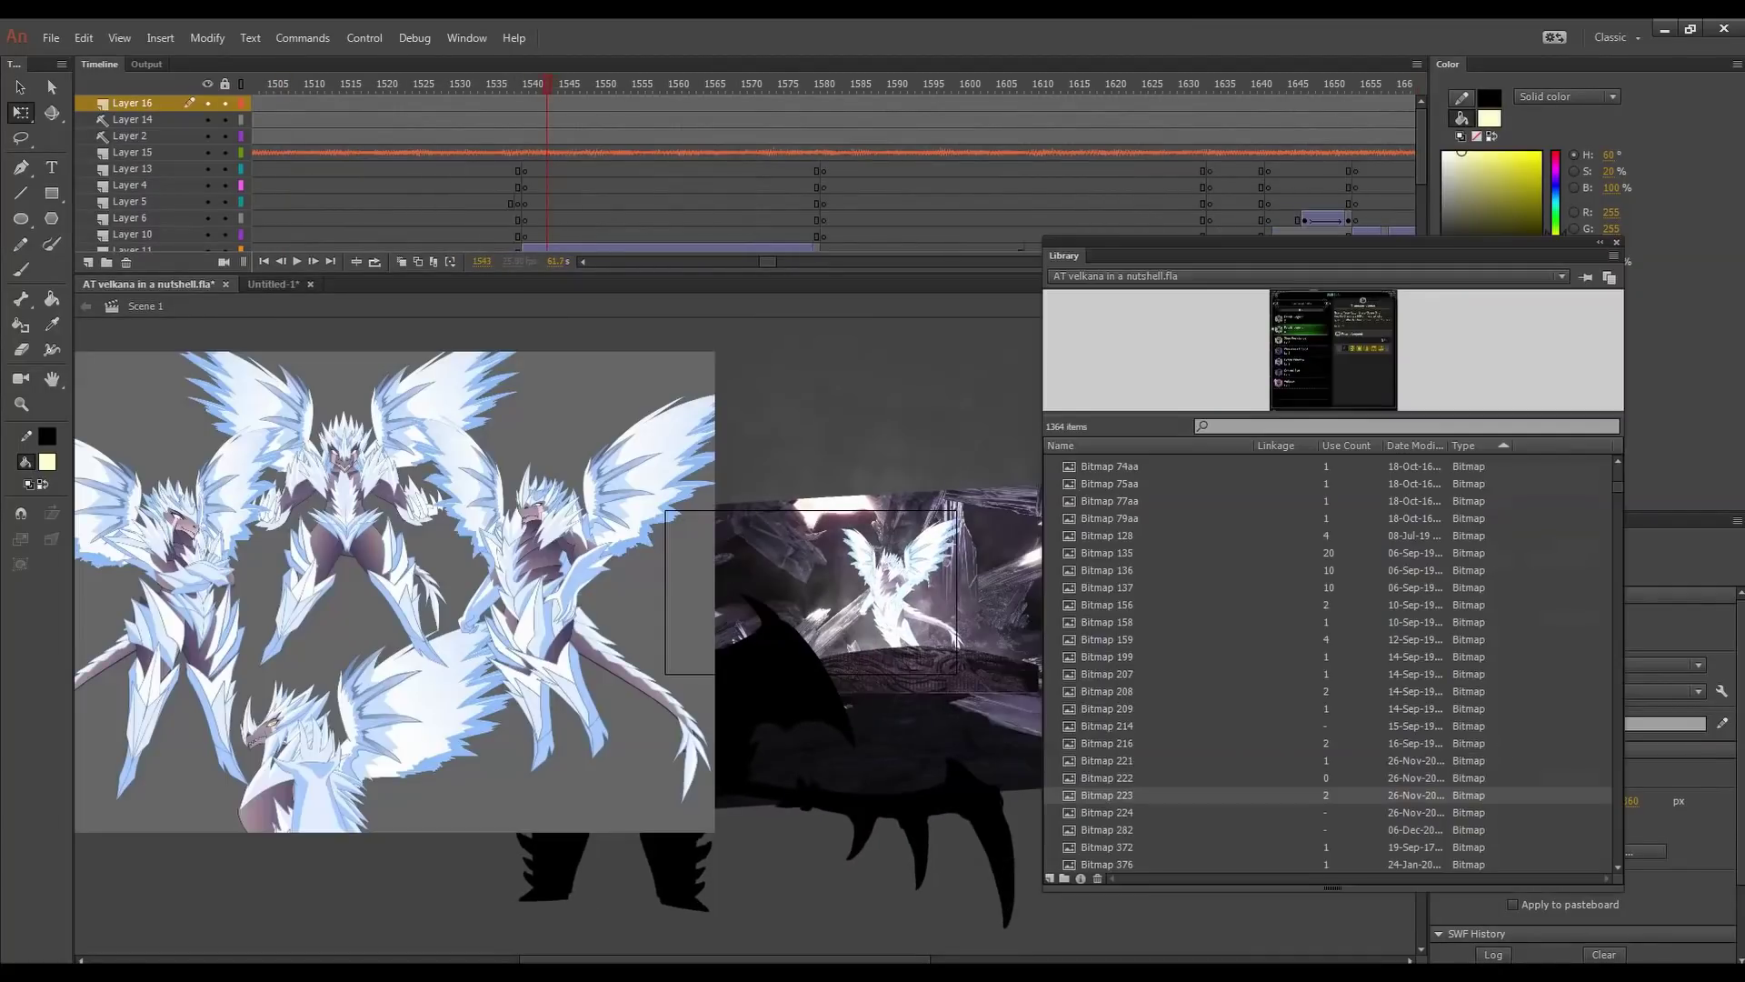
pyautogui.click(1127, 811)
pyautogui.click(1127, 828)
pyautogui.moveTo(1301, 366); pyautogui.dragTo(335, 539)
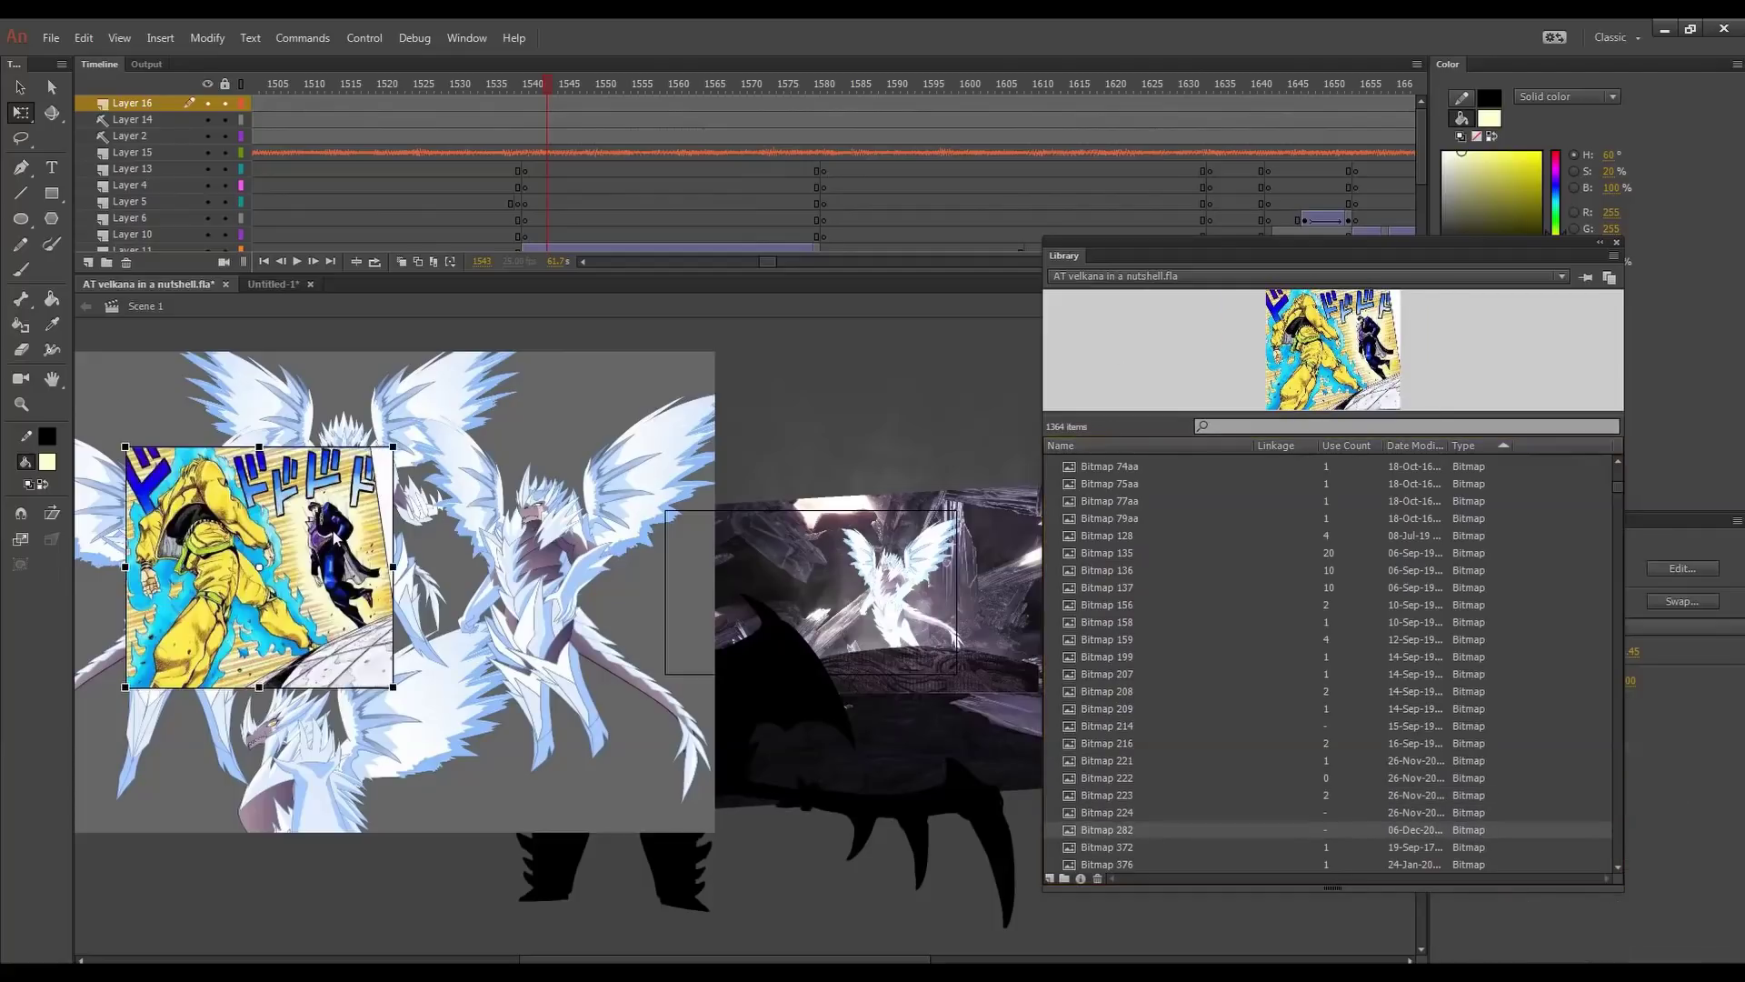
pyautogui.moveTo(392, 687); pyautogui.dragTo(408, 873)
pyautogui.press('Delete')
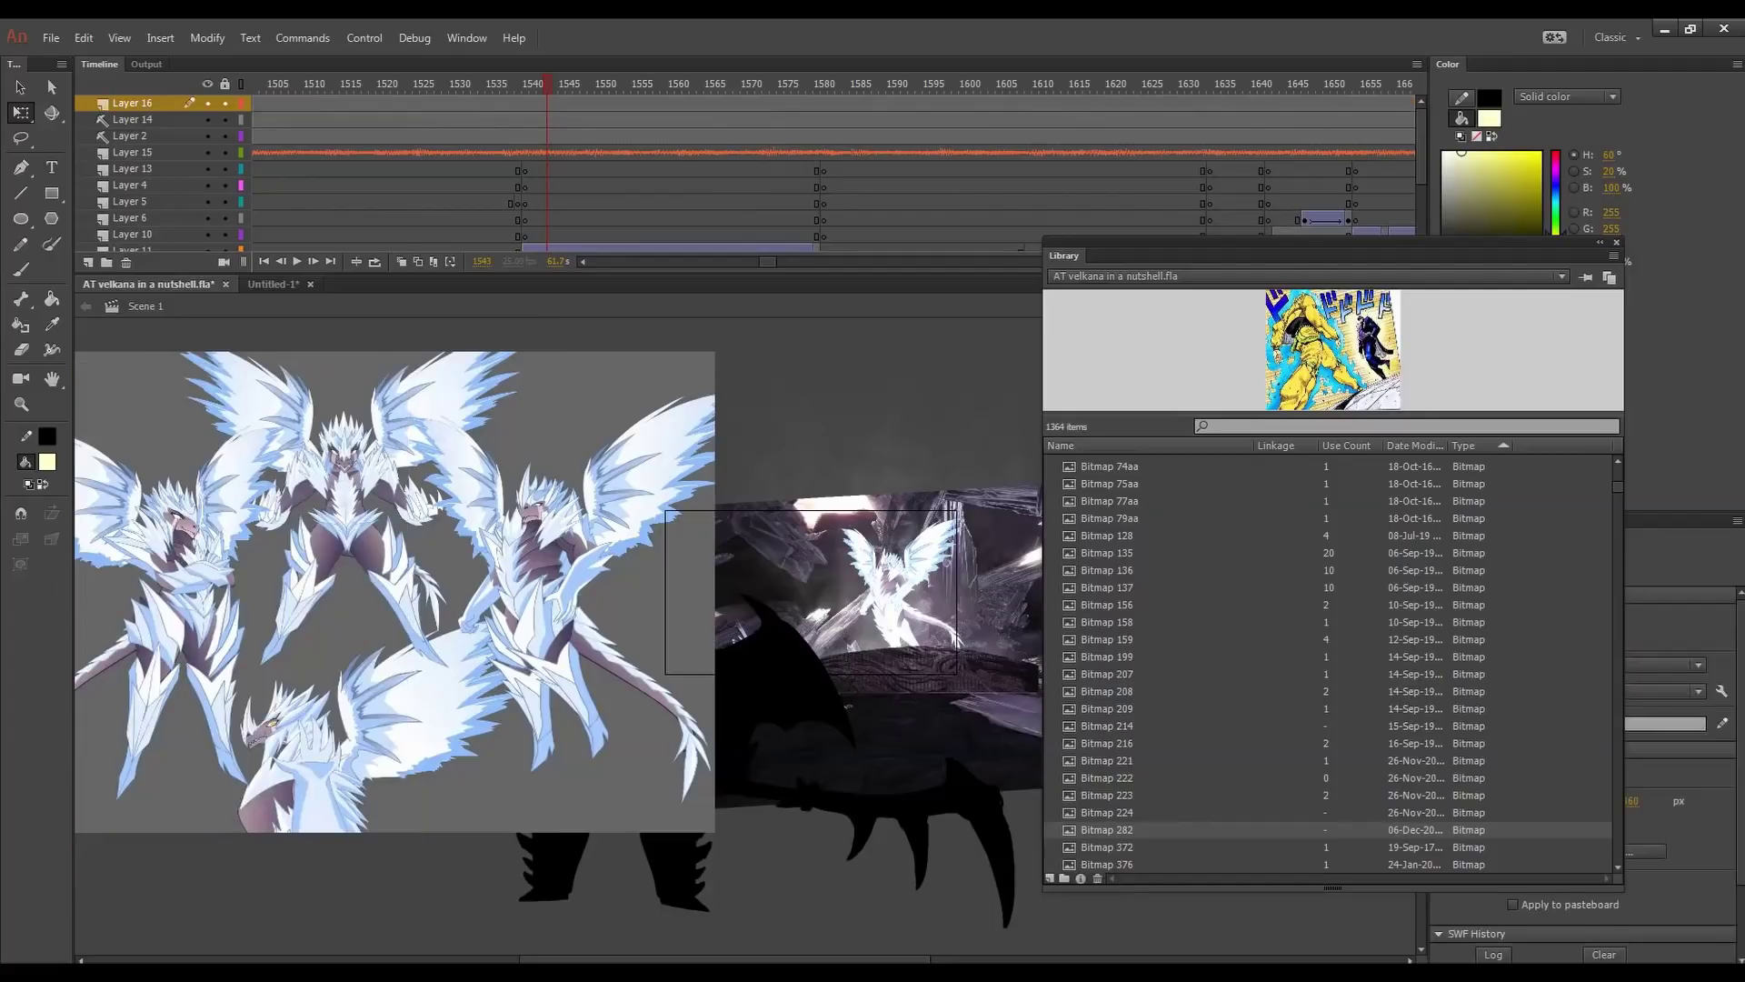
# - Scrub to the dark armoured hunter at frame 1639, go on to the Velkhana close-up at frame 1681 and play to frame 1799
pyautogui.moveTo(549, 86); pyautogui.dragTo(1248, 87)
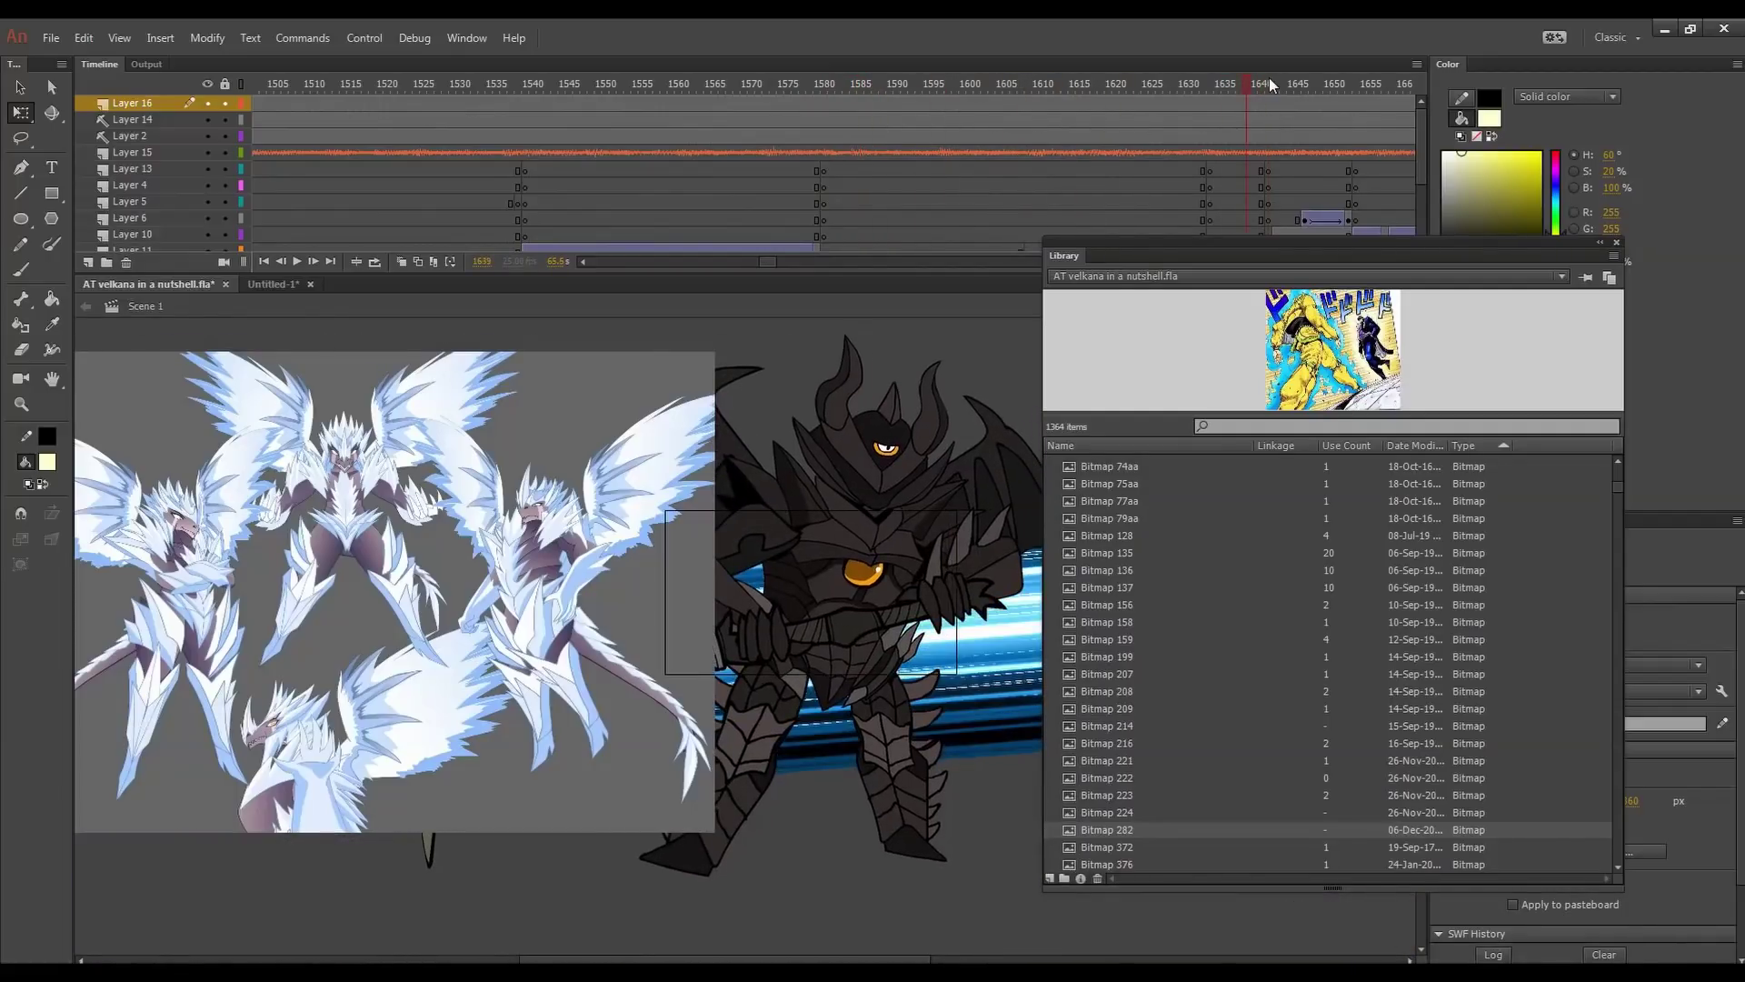
pyautogui.press('Return')
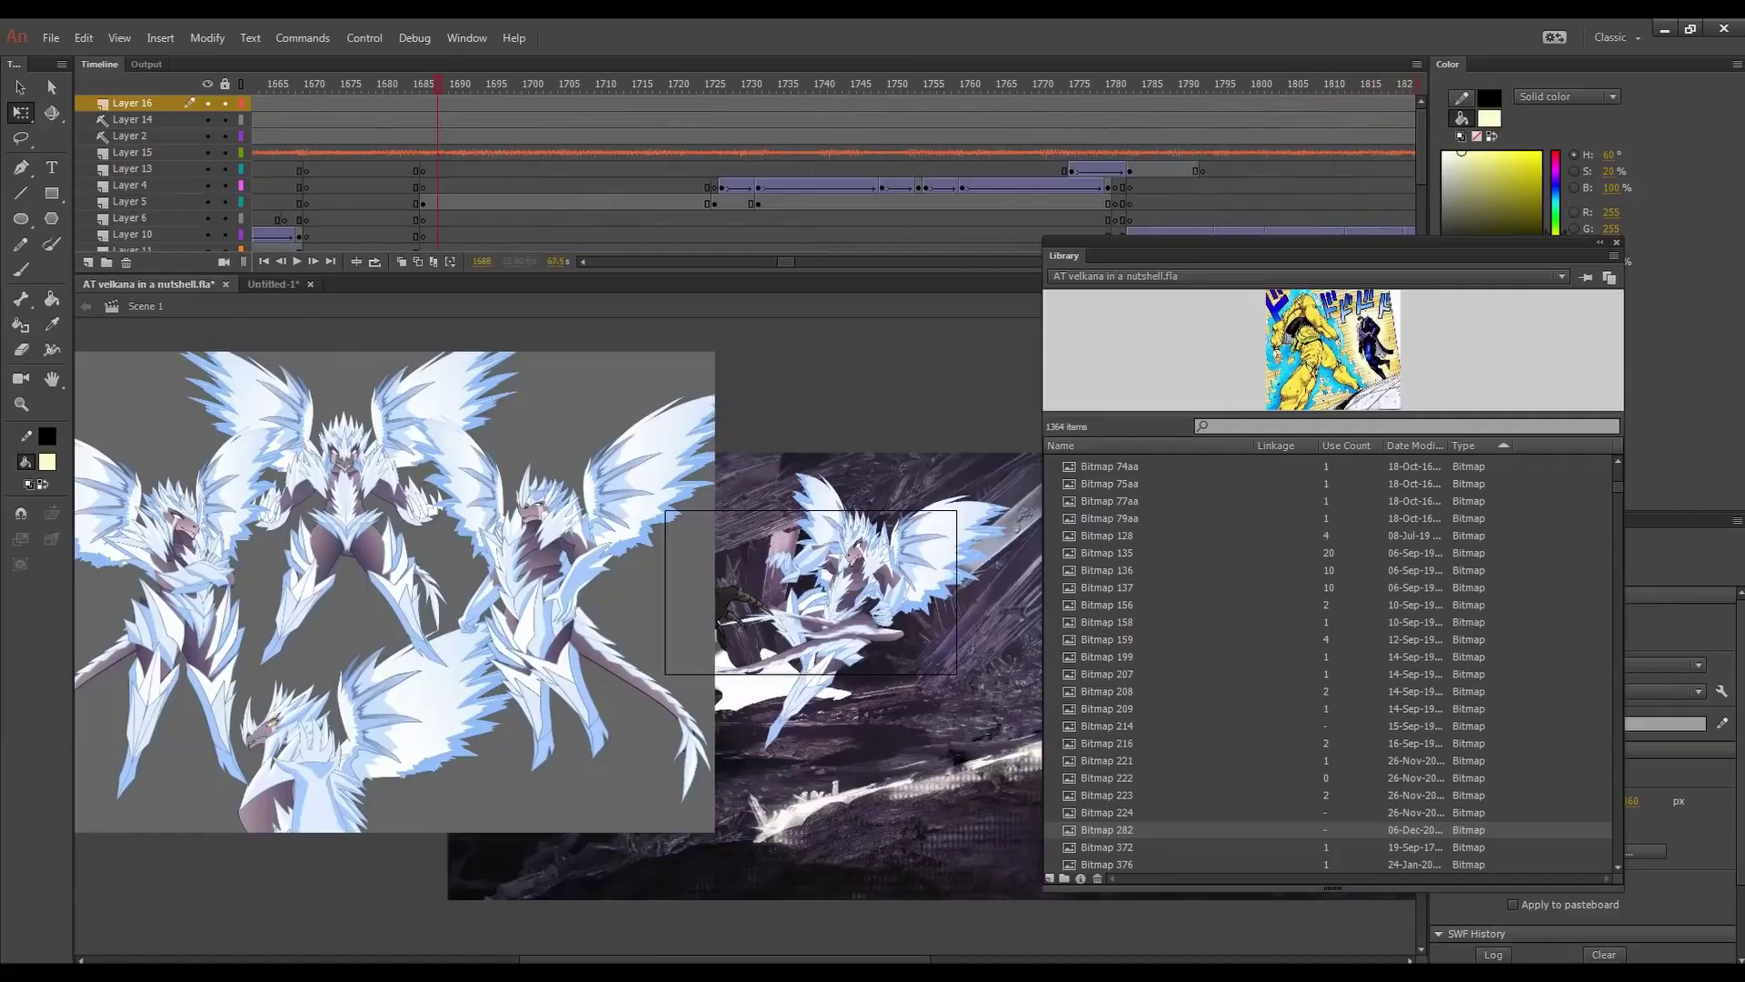
pyautogui.moveTo(427, 86); pyautogui.dragTo(387, 90)
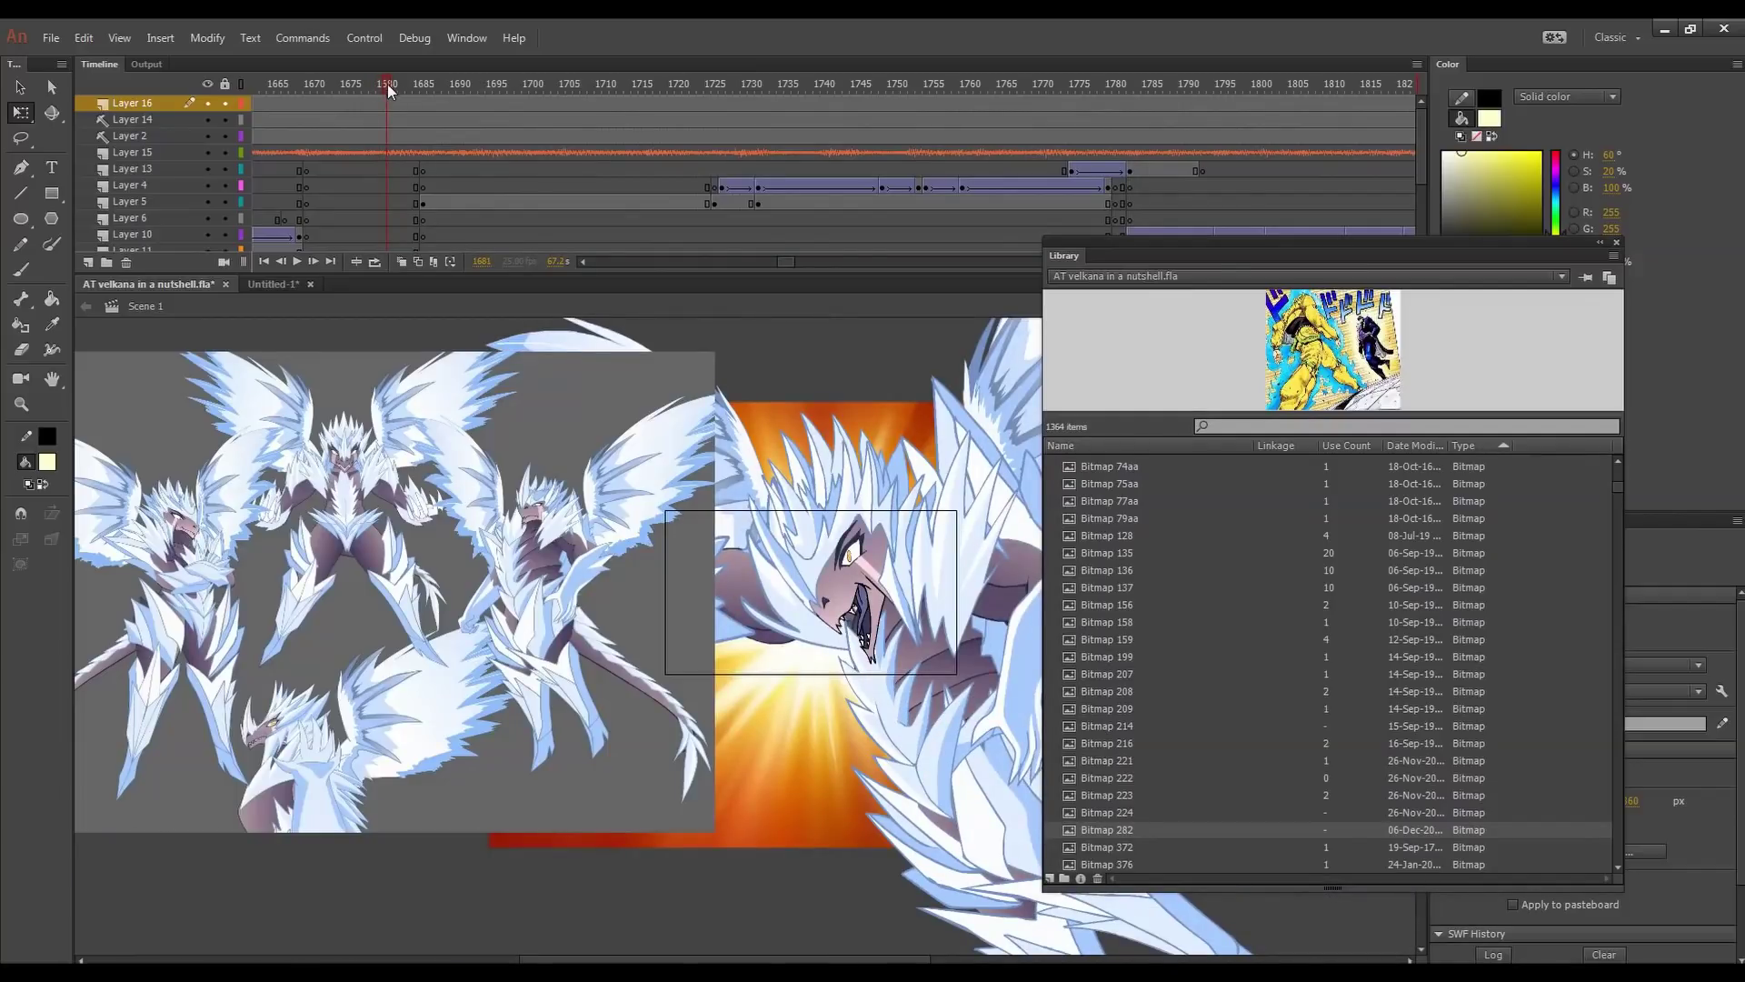
pyautogui.press('Return')
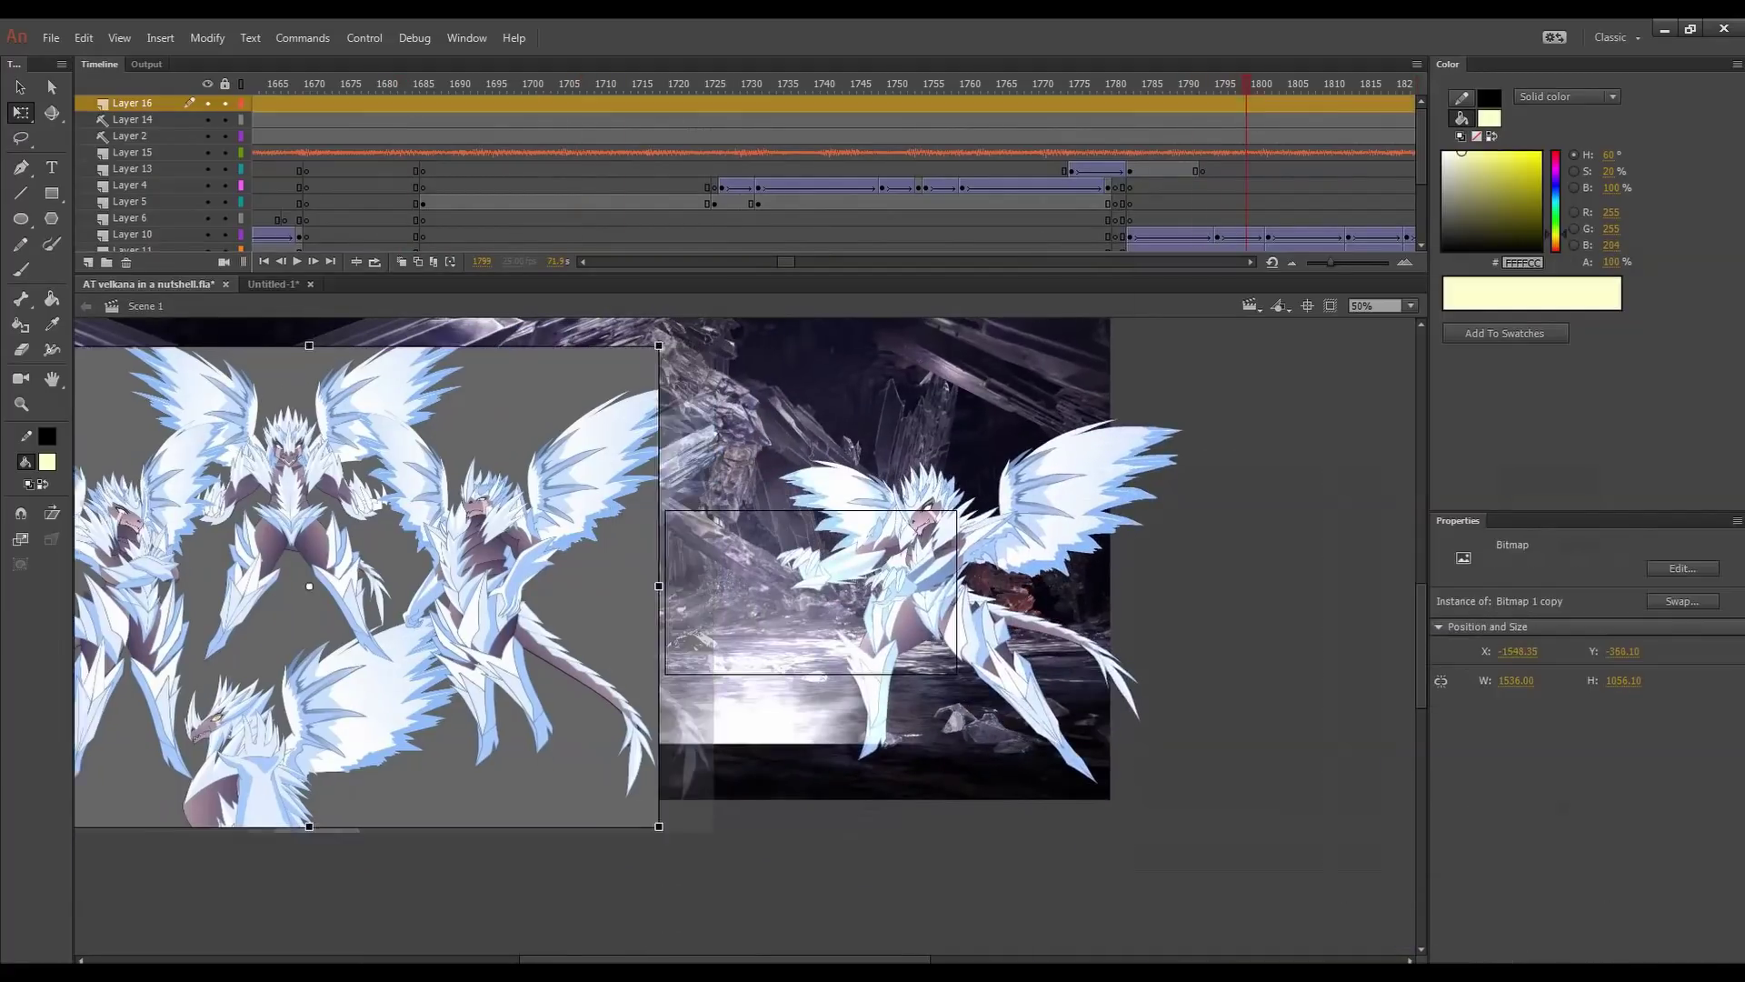
# - Scrub past frame 1900 into the ice-spike attack shot and go back to the glowing-circle pose at frame 1926
pyautogui.moveTo(1175, 85); pyautogui.dragTo(1217, 146)
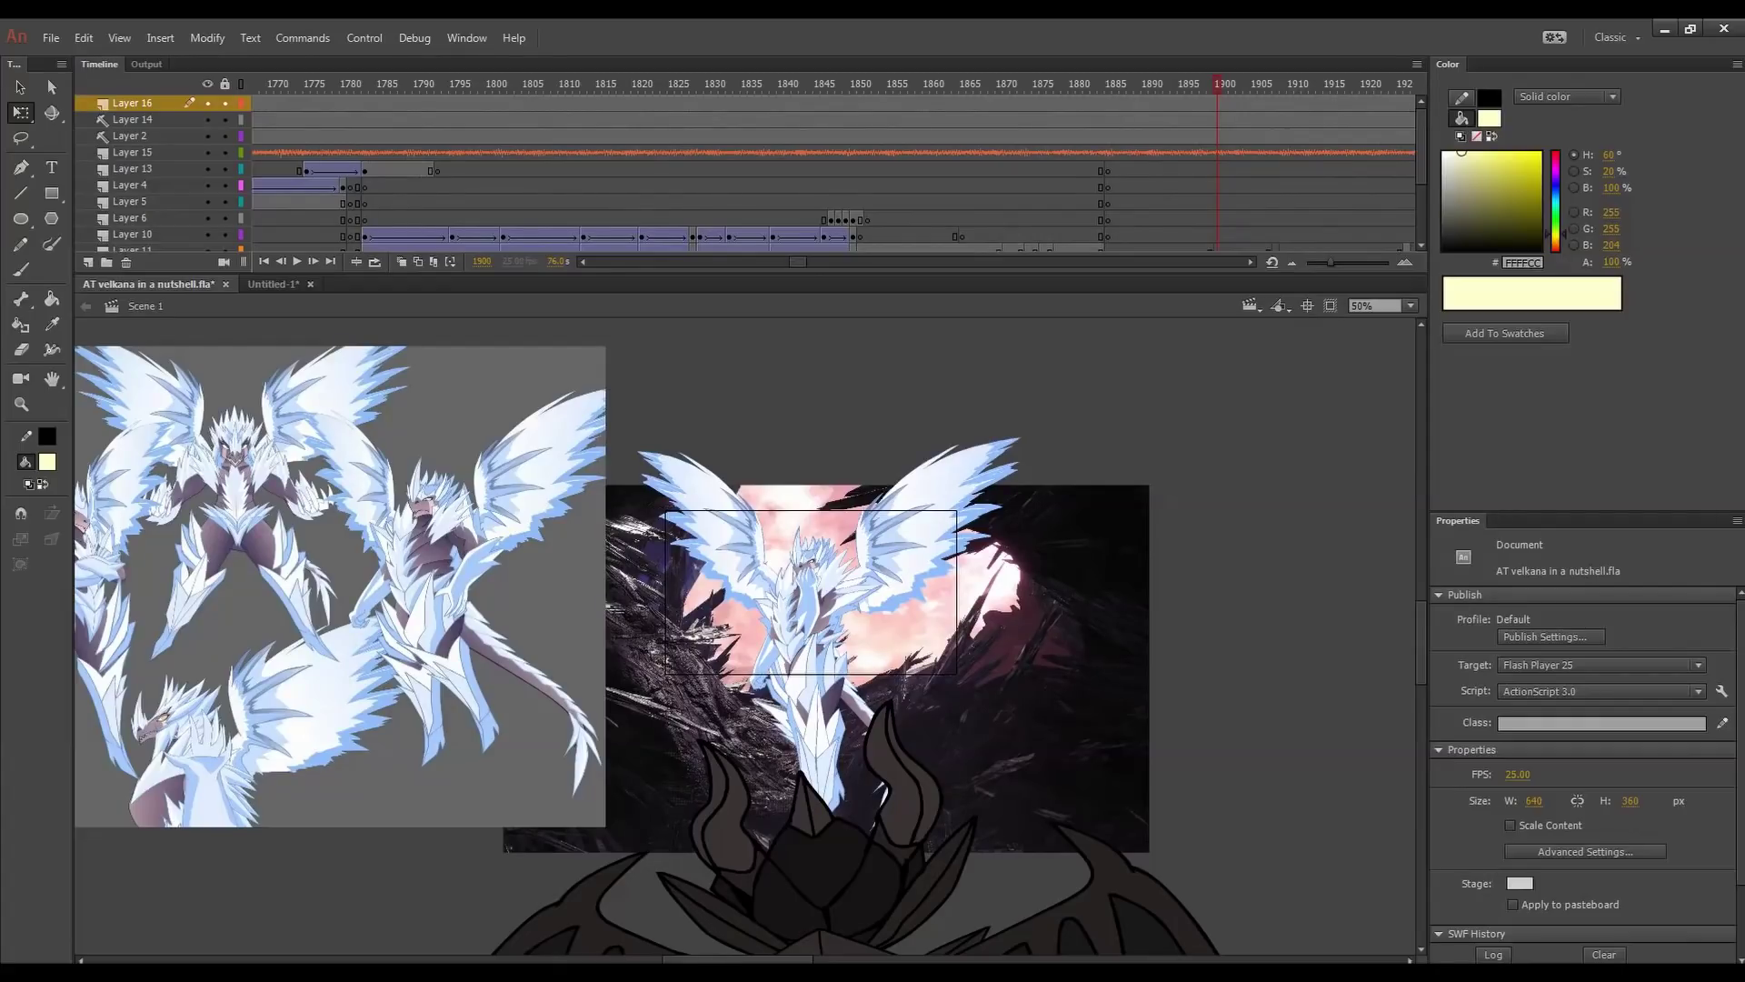
pyautogui.moveTo(1225, 85); pyautogui.dragTo(1318, 125)
pyautogui.press('Return')
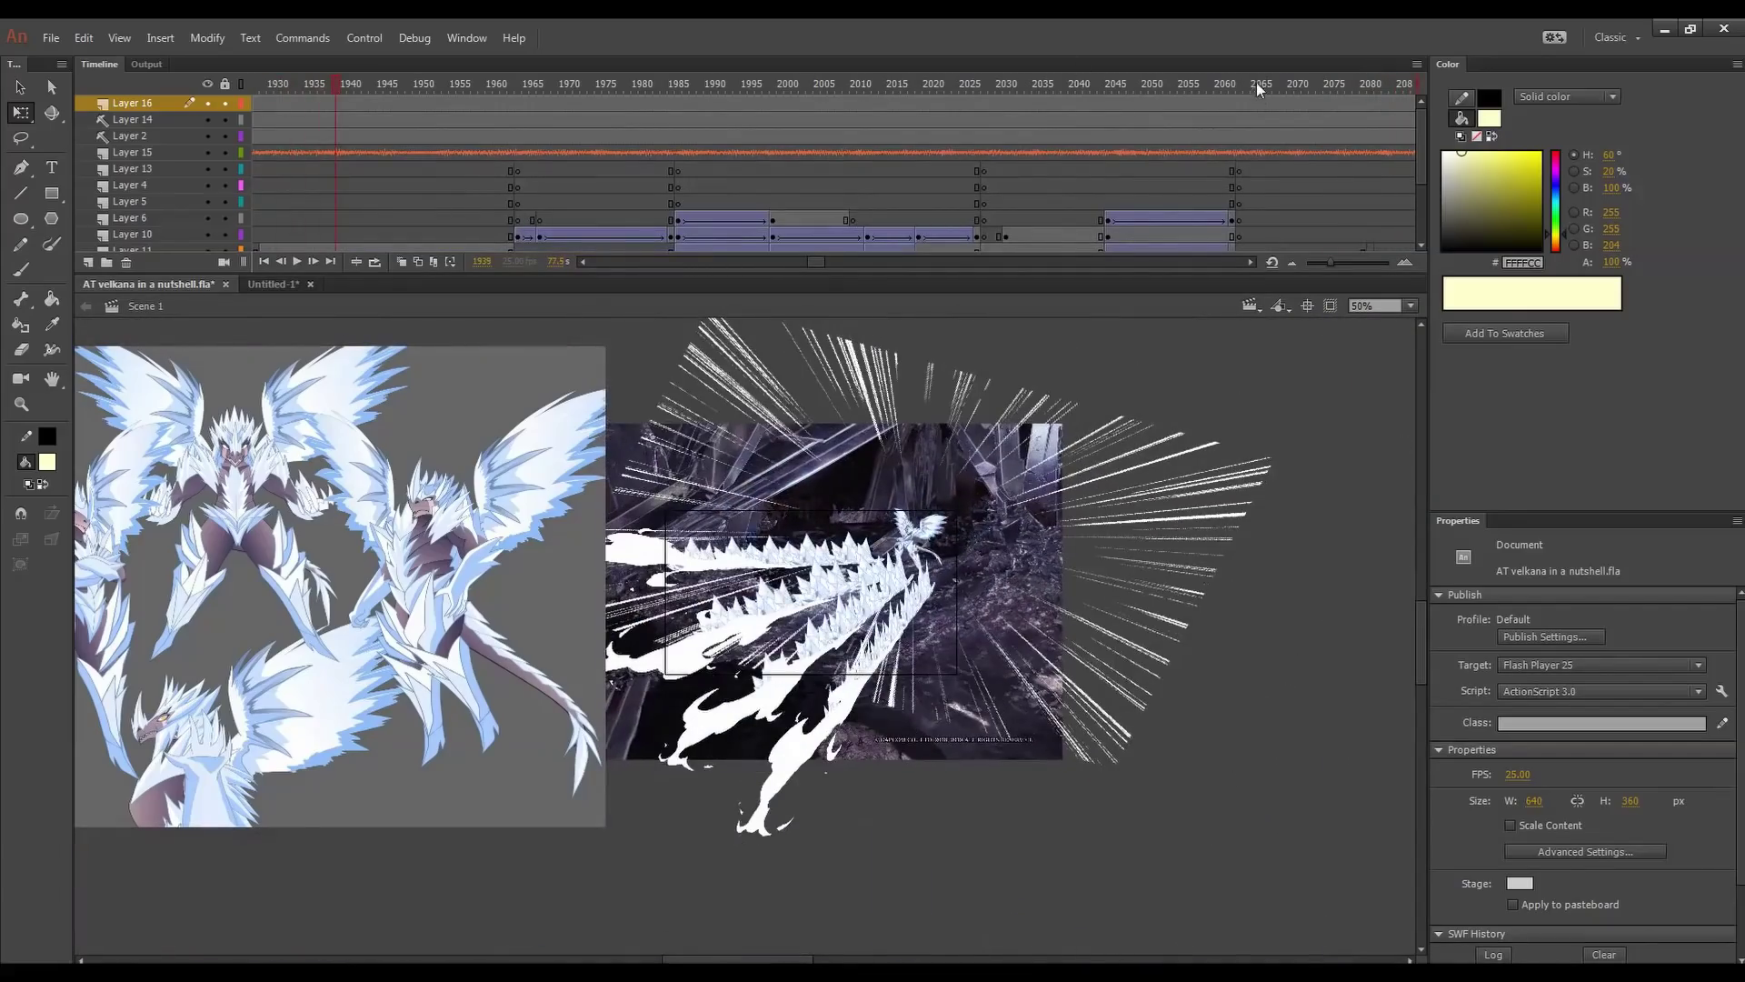
pyautogui.moveTo(1256, 82); pyautogui.dragTo(604, 153)
pyautogui.moveTo(602, 88); pyautogui.dragTo(639, 101)
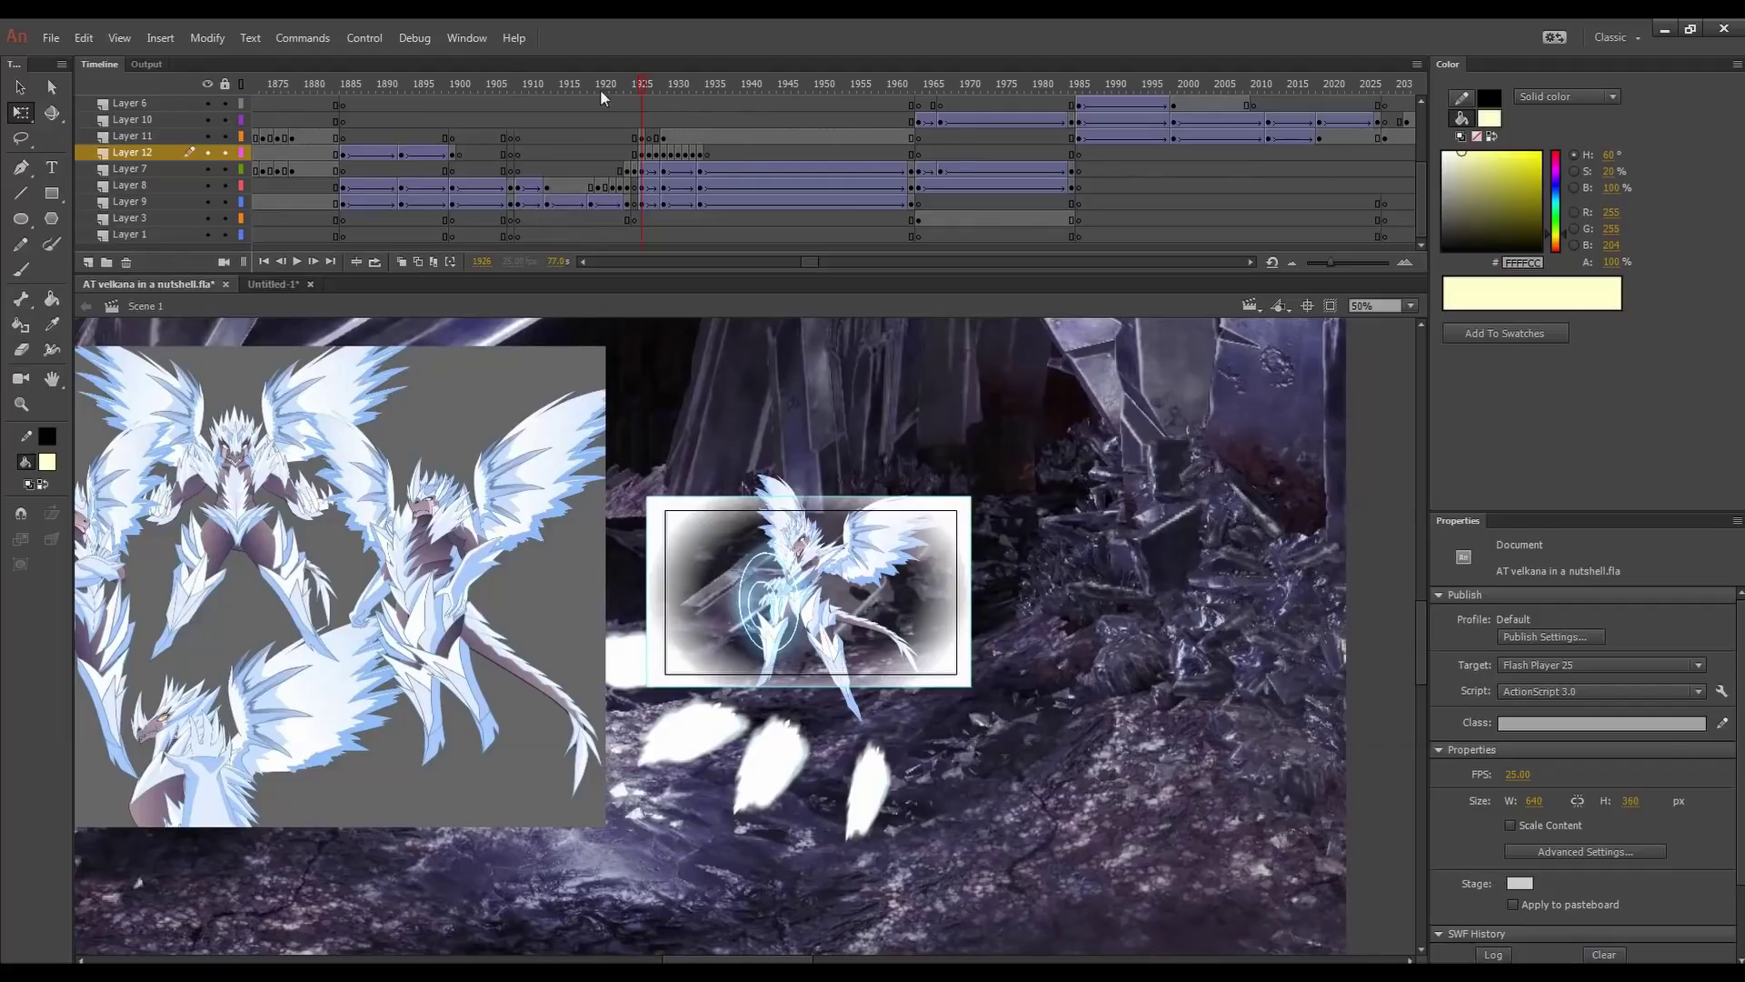
# - Review the fight from frame 2041 through the orange-burst shots at frames 2104 and 2120, and play to frame 2149
pyautogui.moveTo(643, 85); pyautogui.dragTo(1081, 155)
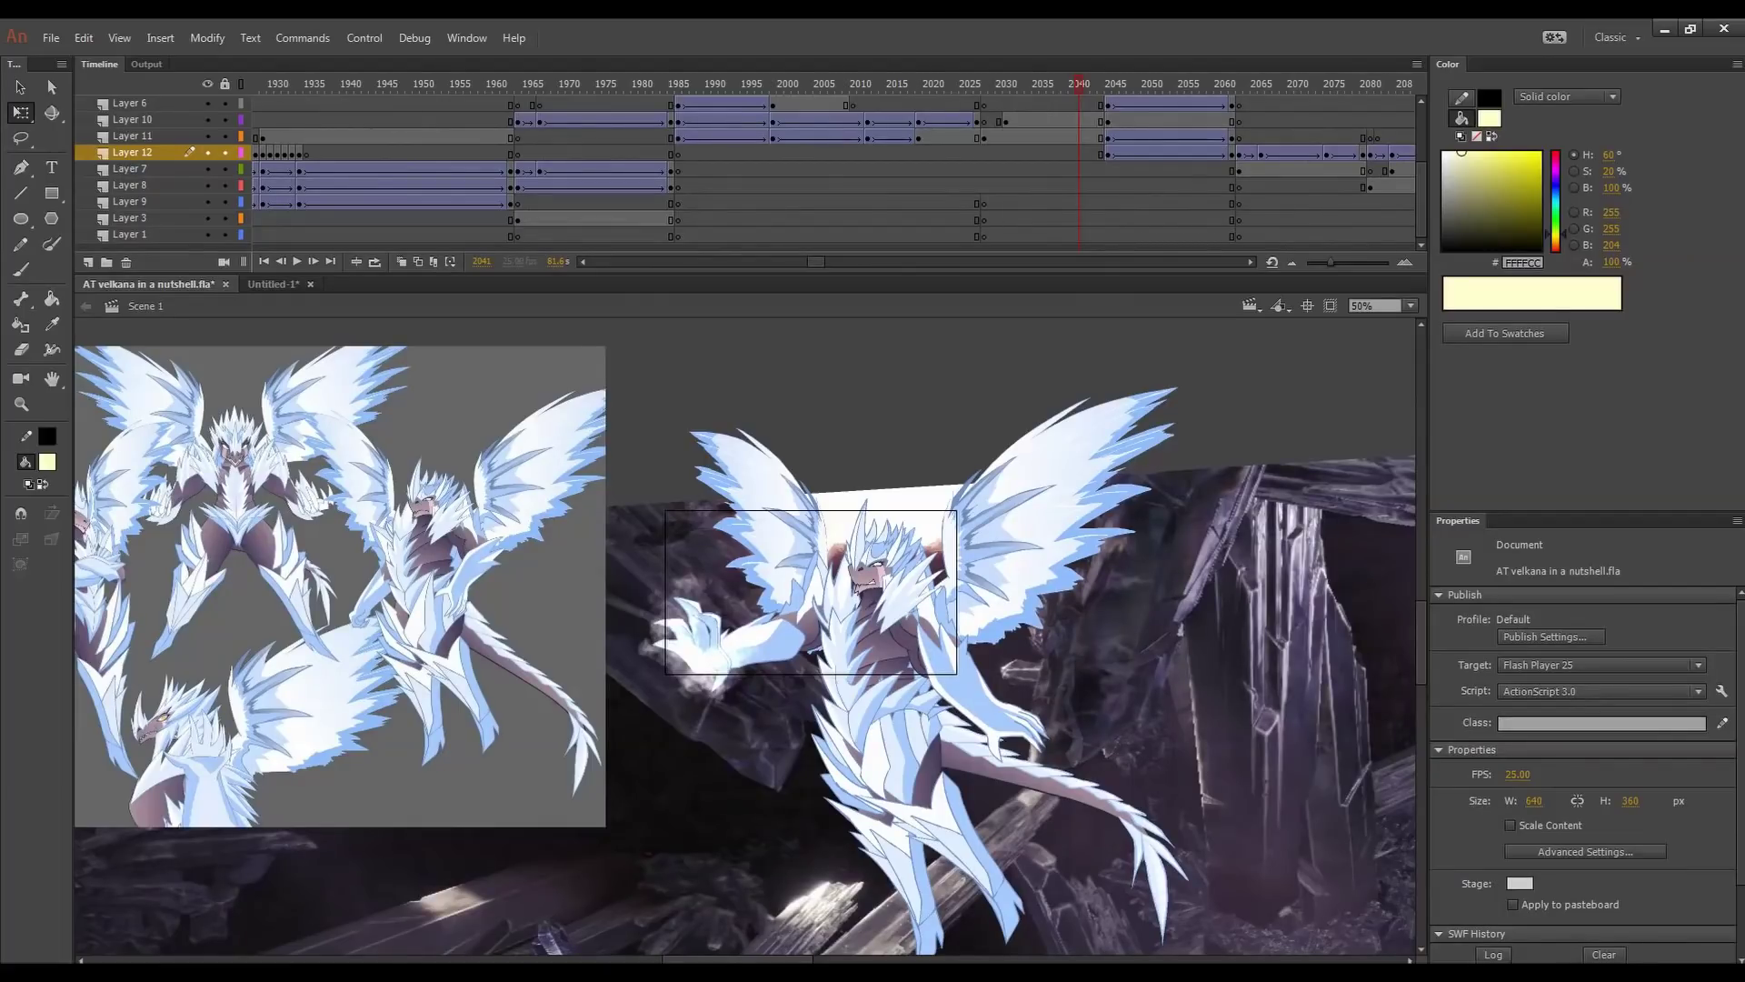
pyautogui.moveTo(1080, 85); pyautogui.dragTo(1029, 146)
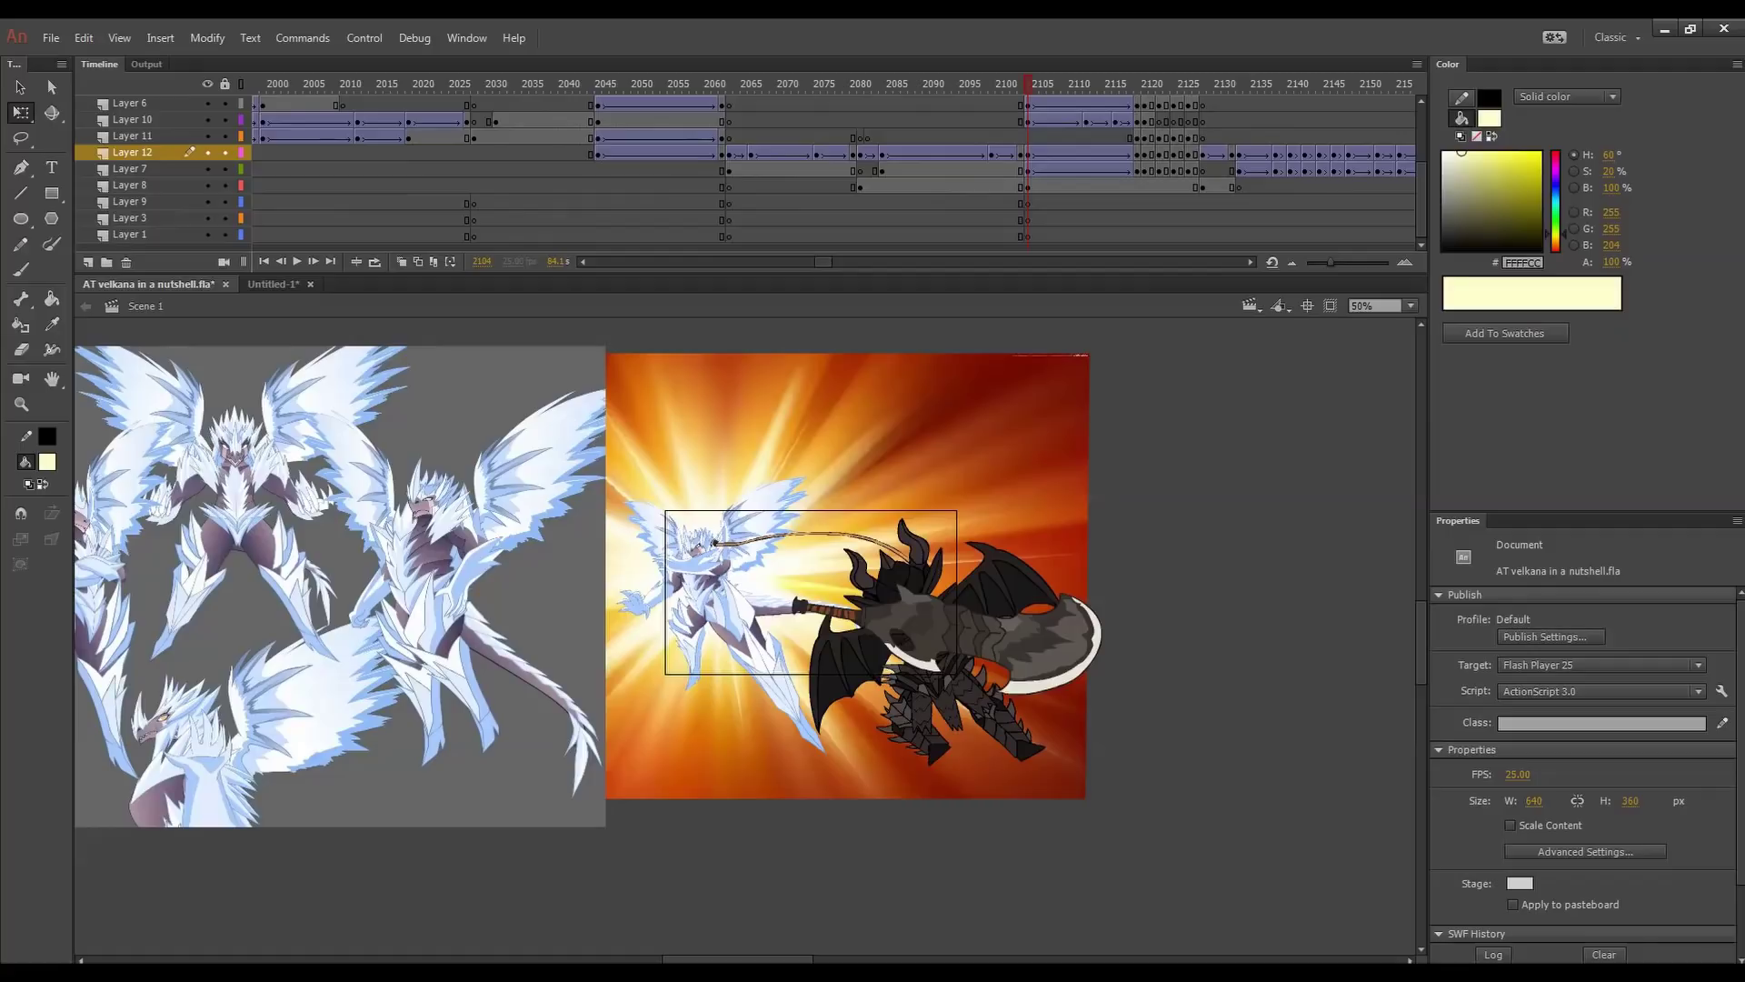
pyautogui.moveTo(1050, 97); pyautogui.dragTo(1145, 96)
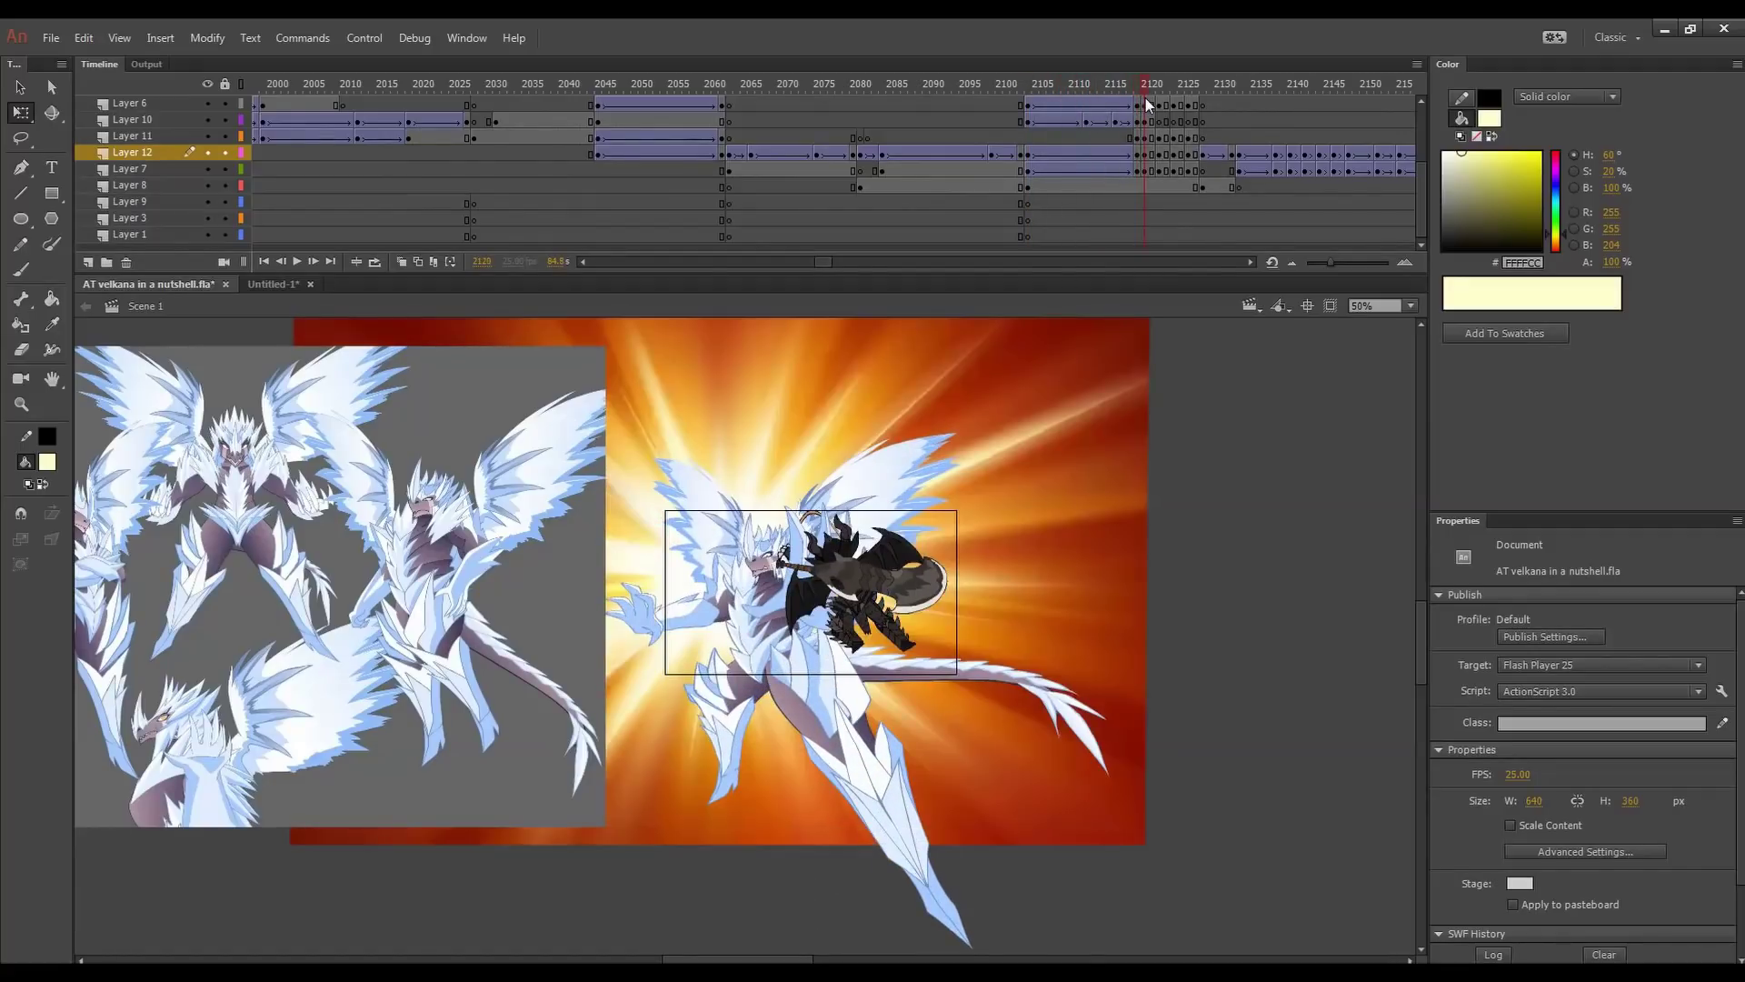
pyautogui.moveTo(1145, 96); pyautogui.dragTo(1209, 95)
pyautogui.press('Return')
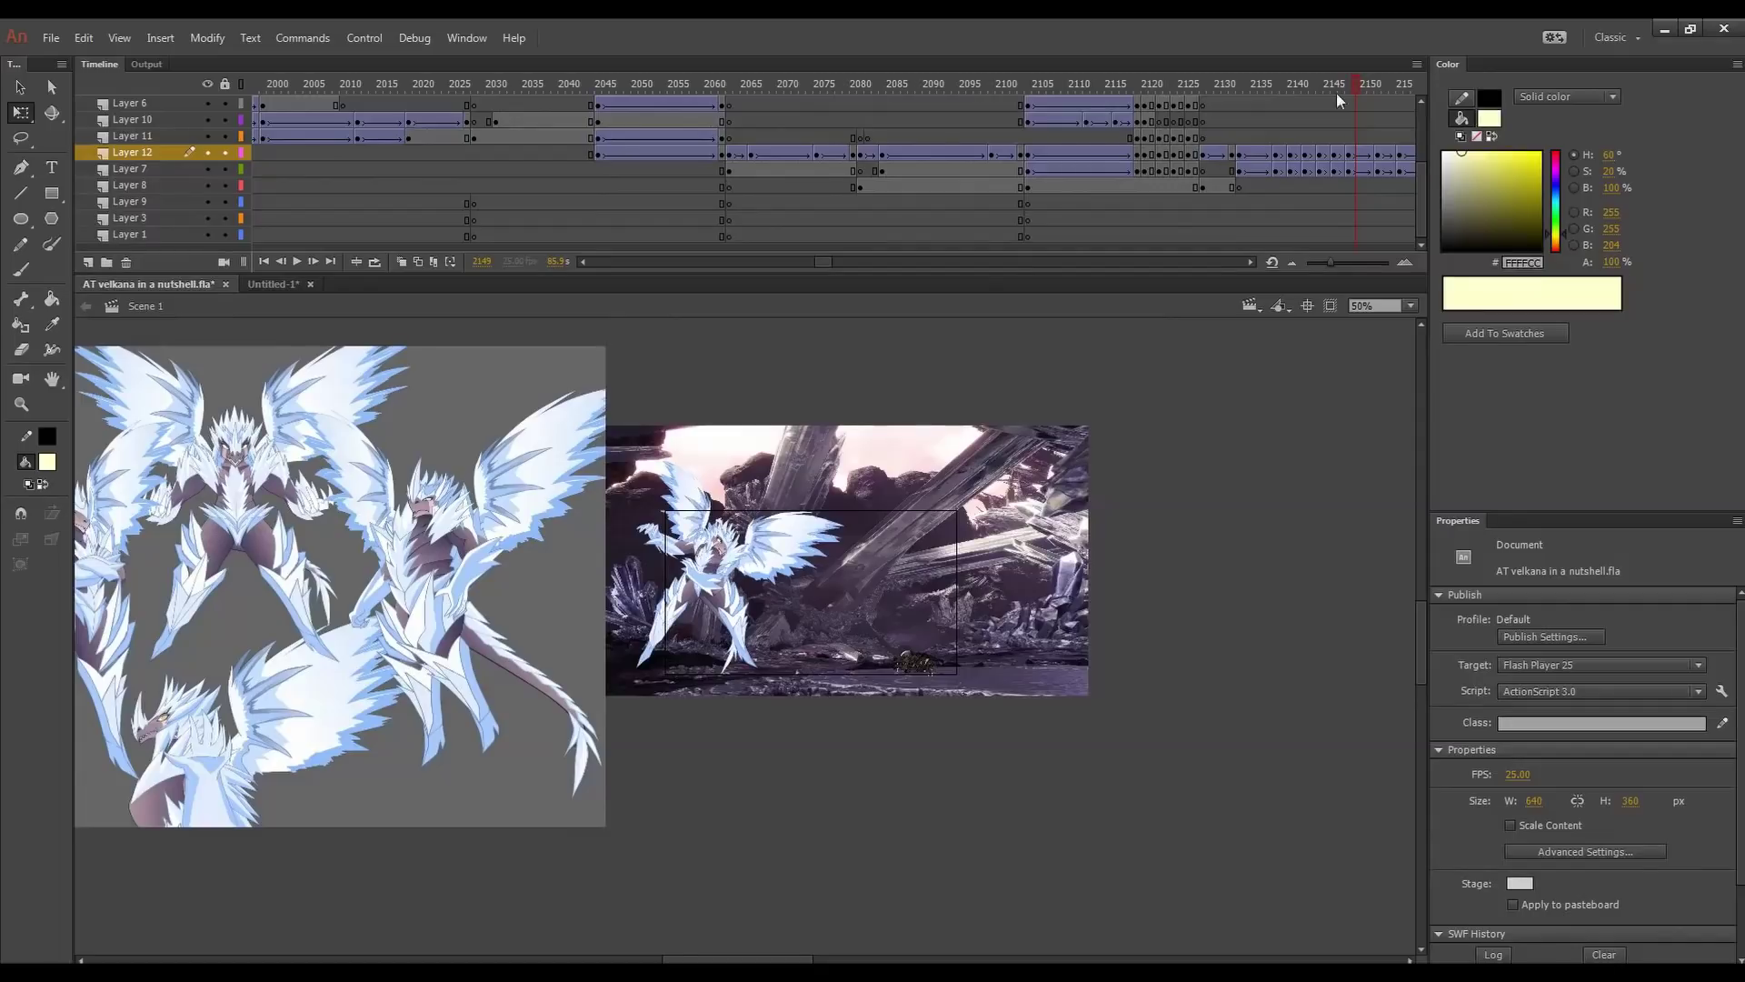
# - Scrub the main timeline through the ice-ridge shot near frame 2384 to the top-down Velkhana pose at frame 2395
pyautogui.moveTo(1336, 92); pyautogui.dragTo(1152, 95)
pyautogui.moveTo(1258, 106); pyautogui.dragTo(1065, 149)
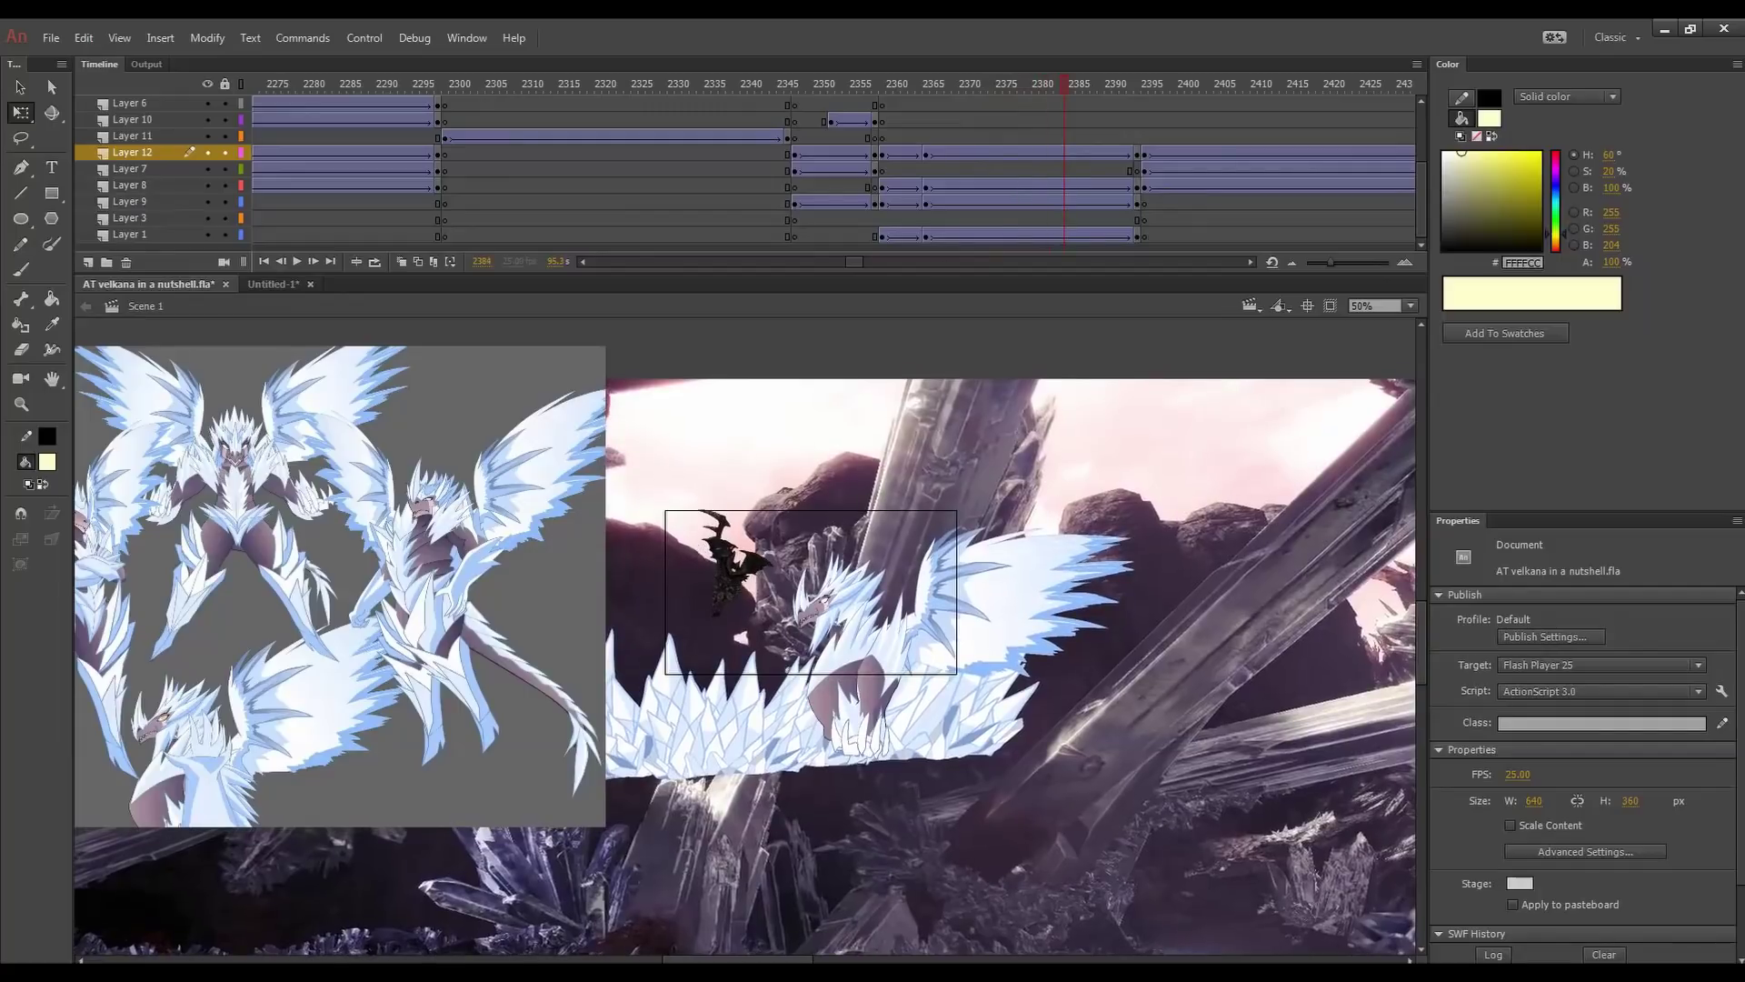
pyautogui.moveTo(1032, 86); pyautogui.dragTo(1139, 136)
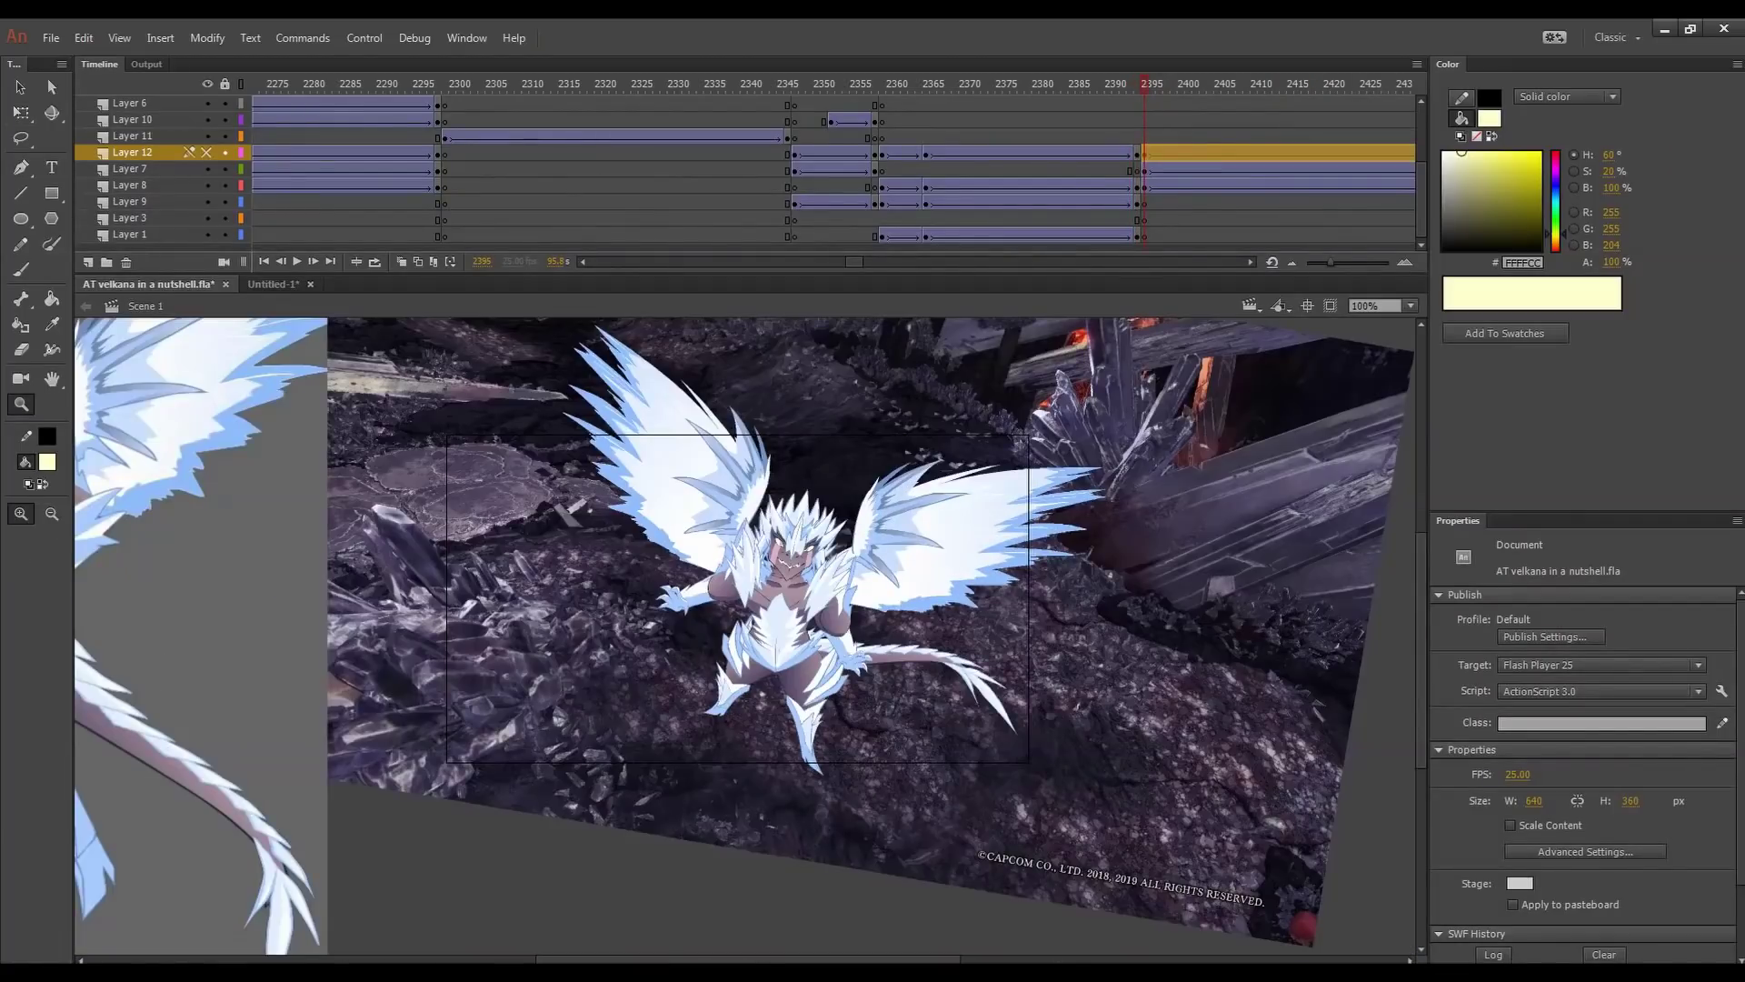
# - Move the four-pose reference bitmap below the top-down Velkhana at frame 2395 to compare its front-facing pose with the character
pyautogui.click(19, 86)
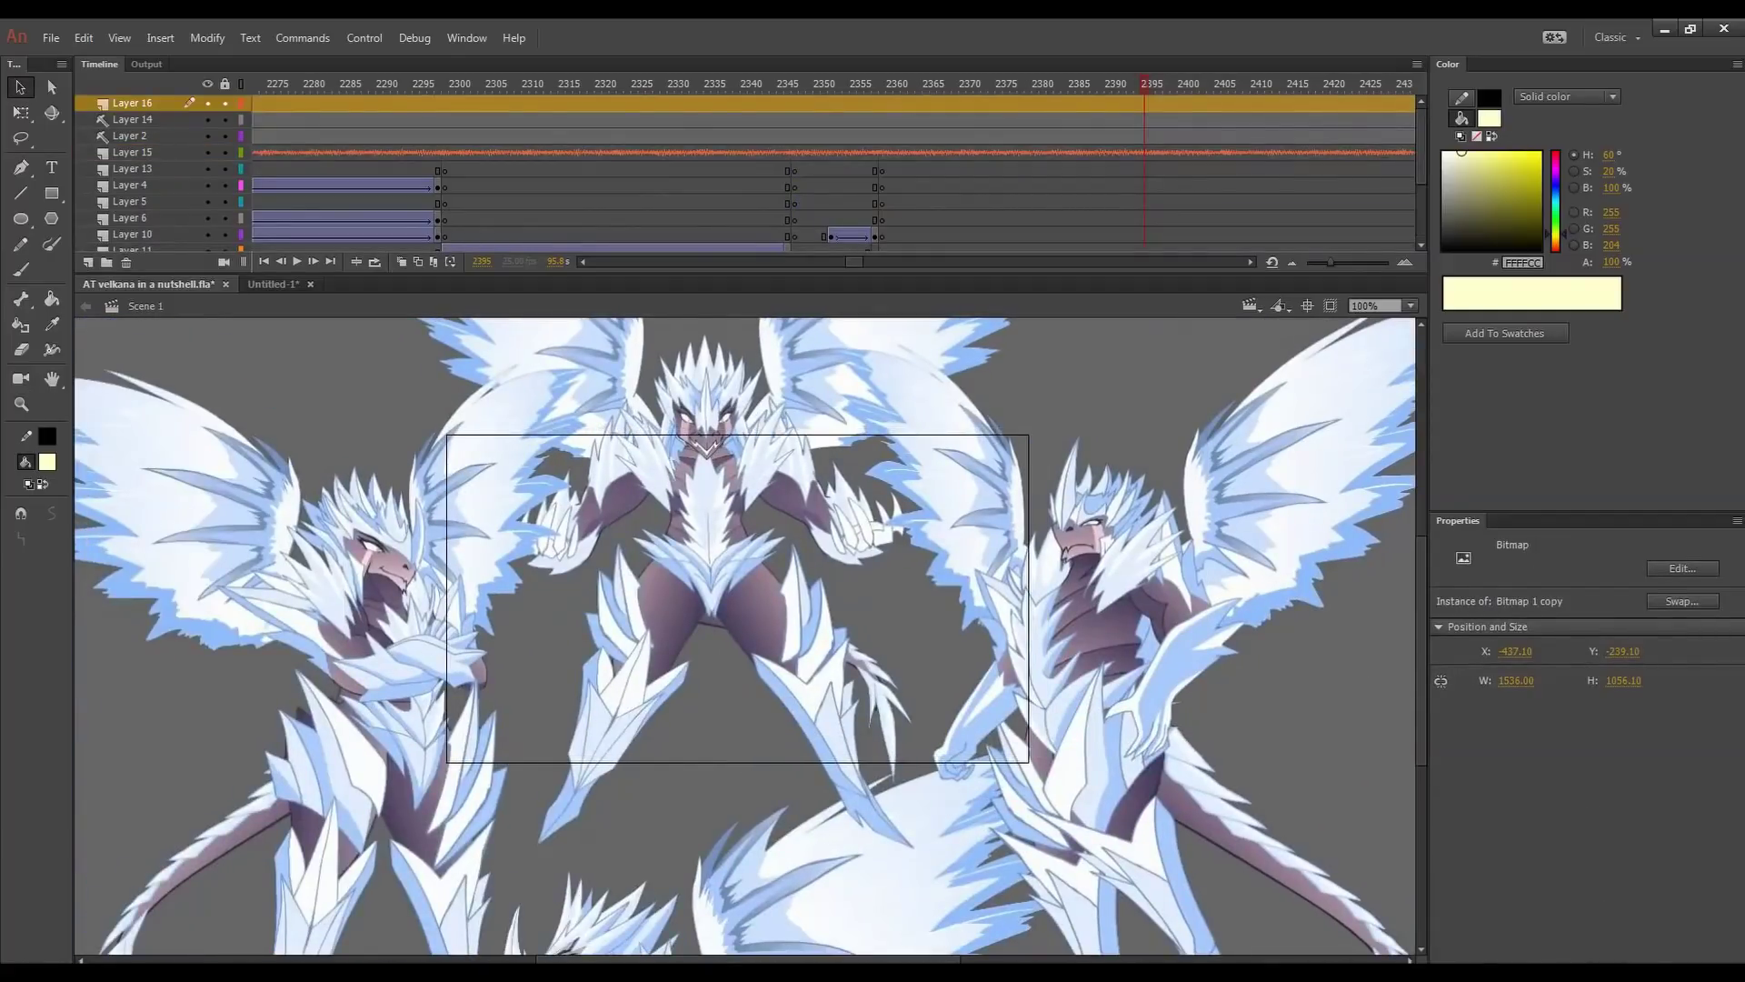
pyautogui.moveTo(709, 472); pyautogui.dragTo(851, 906)
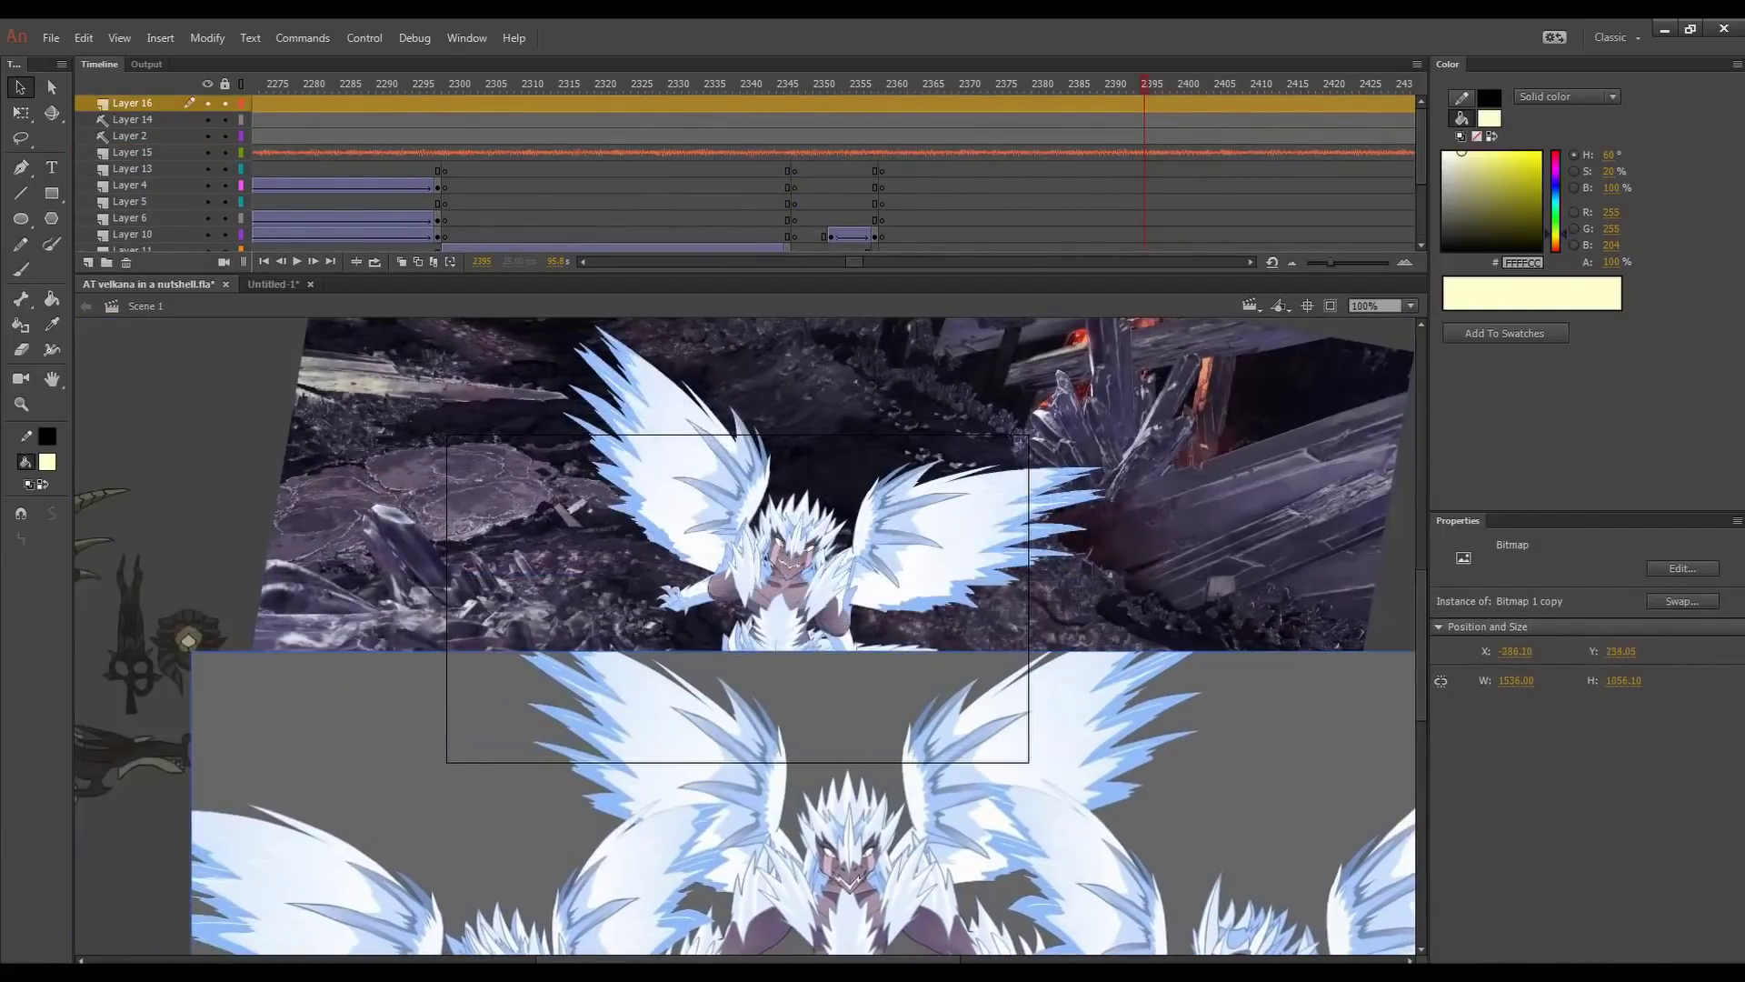
pyautogui.moveTo(1422, 592); pyautogui.dragTo(1424, 616)
pyautogui.moveTo(847, 764); pyautogui.dragTo(876, 807)
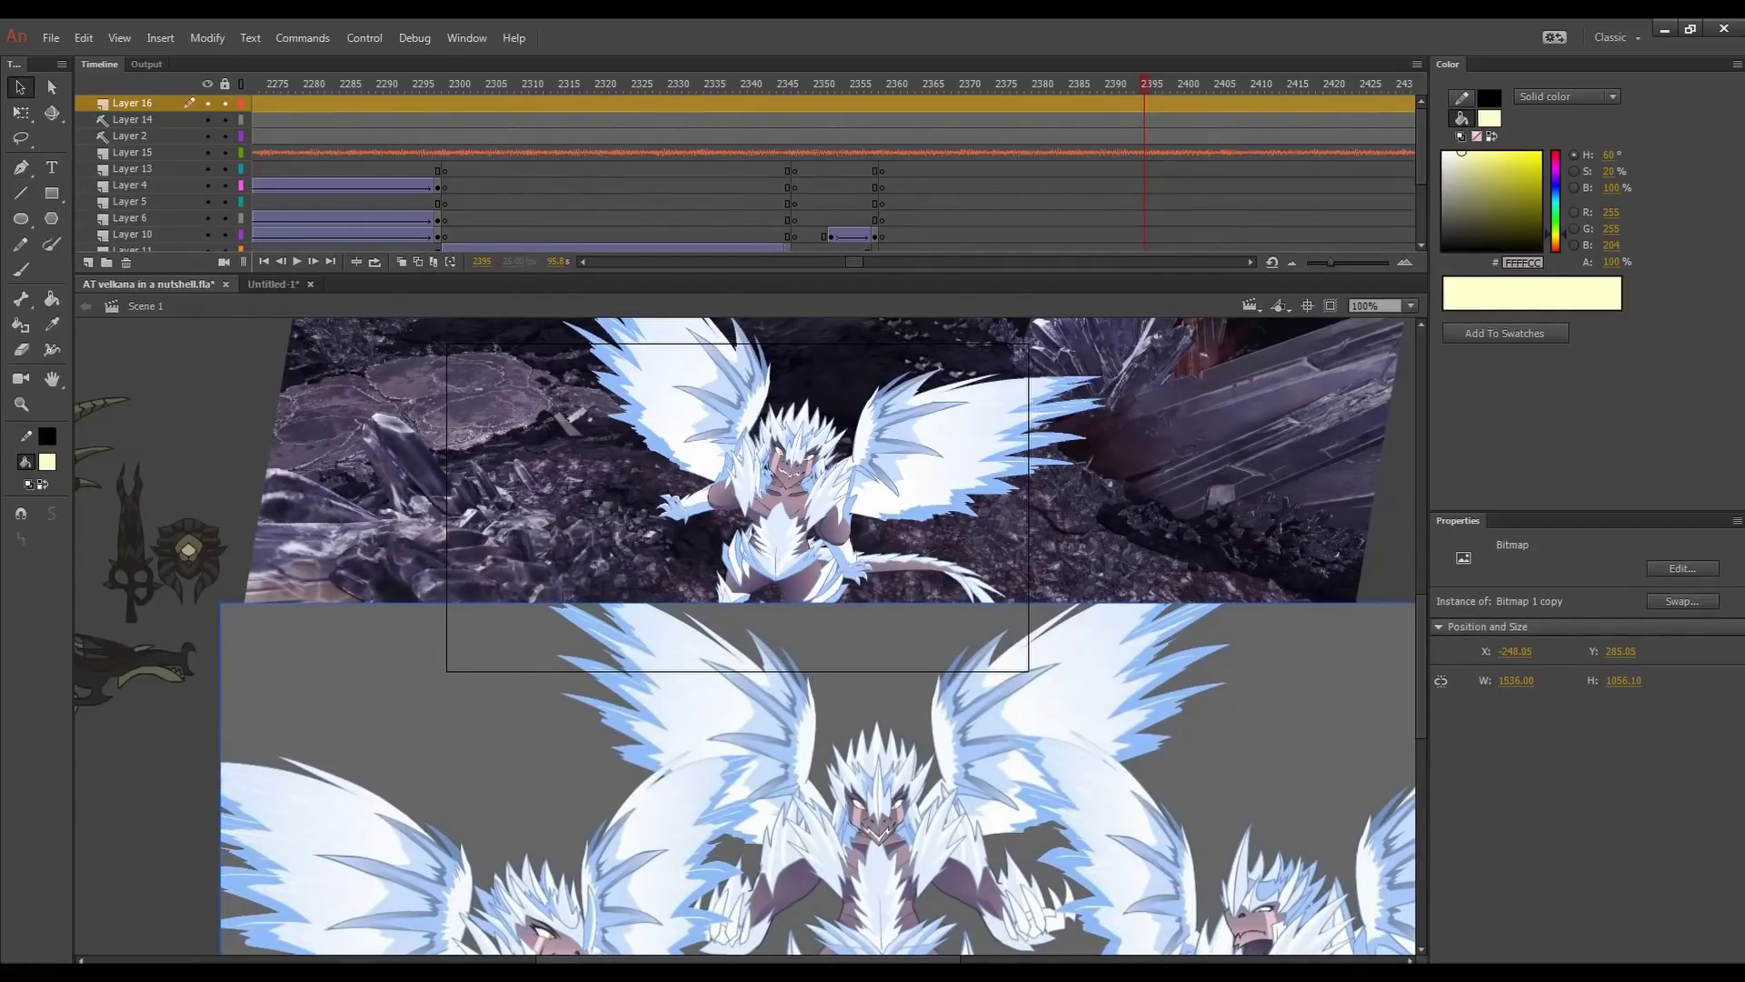
pyautogui.moveTo(1421, 632); pyautogui.dragTo(1421, 639)
pyautogui.moveTo(876, 772); pyautogui.dragTo(1055, 815)
pyautogui.moveTo(1421, 660); pyautogui.dragTo(1421, 673)
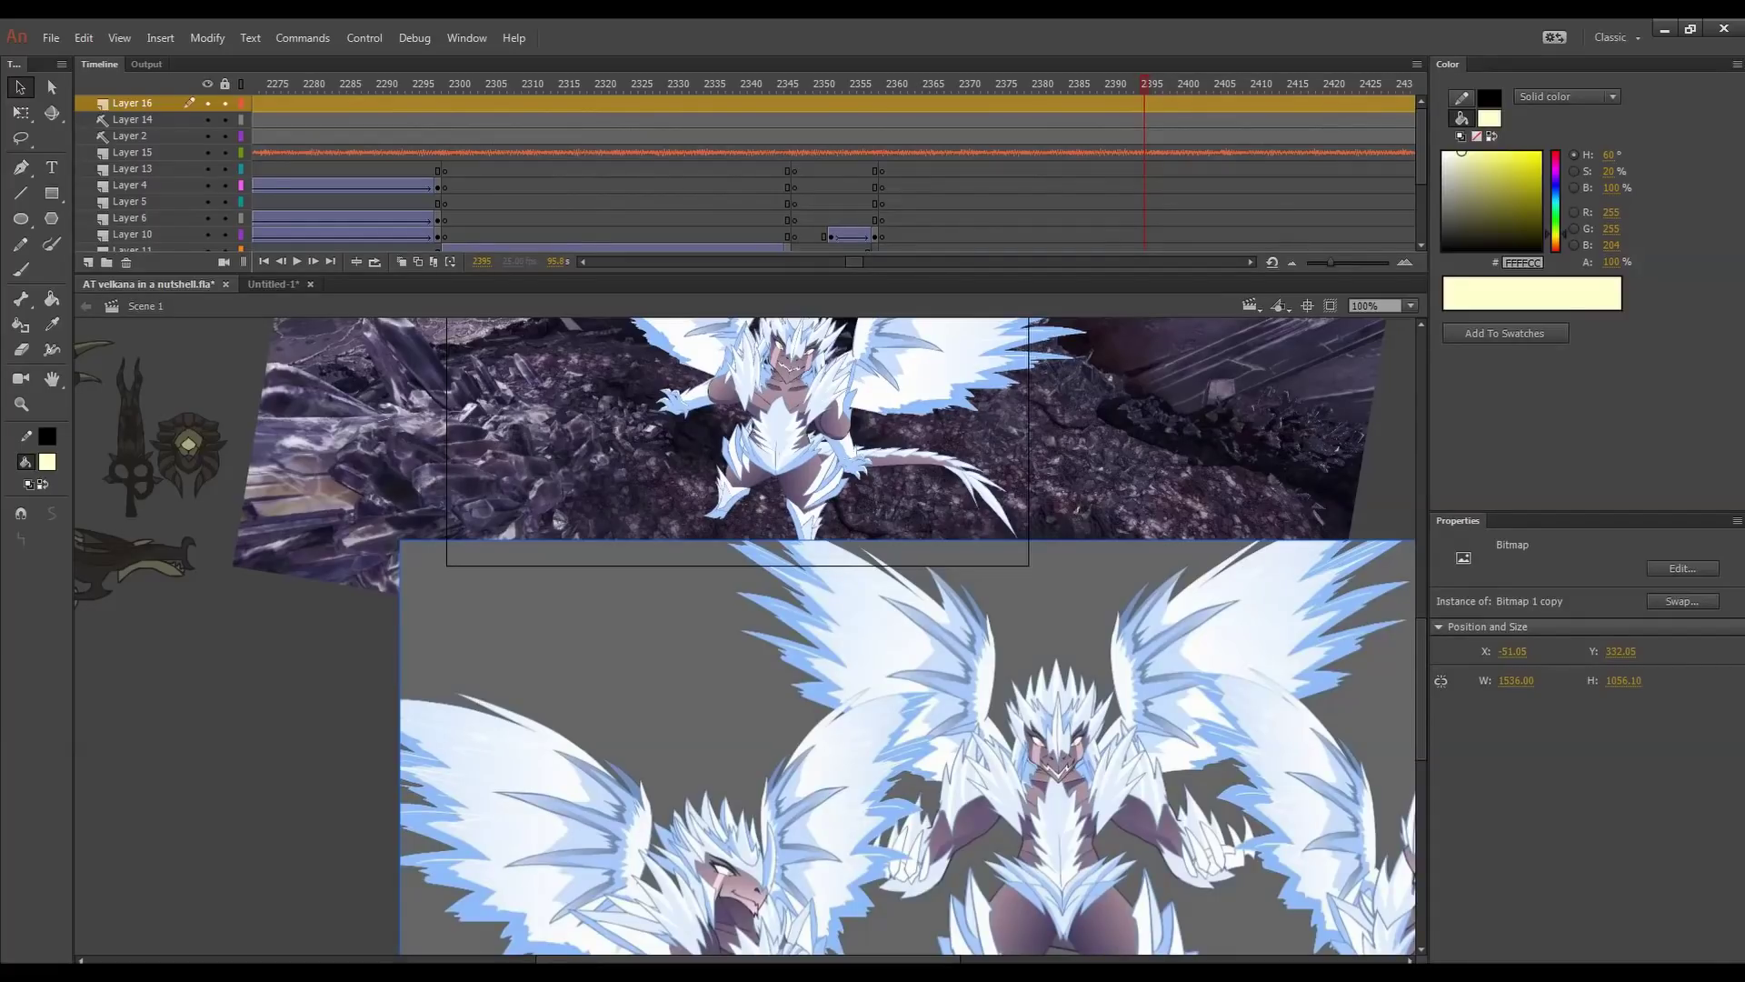
pyautogui.moveTo(964, 709); pyautogui.dragTo(945, 867)
# - Scrub to the red slash shot at frame 2478 and move Layer 16's reference bitmap off the character, left of the stage
pyautogui.scroll(3, 828, 636)
pyautogui.moveTo(1145, 80); pyautogui.dragTo(1072, 109)
pyautogui.moveTo(918, 124); pyautogui.dragTo(1094, 196)
pyautogui.click(132, 103)
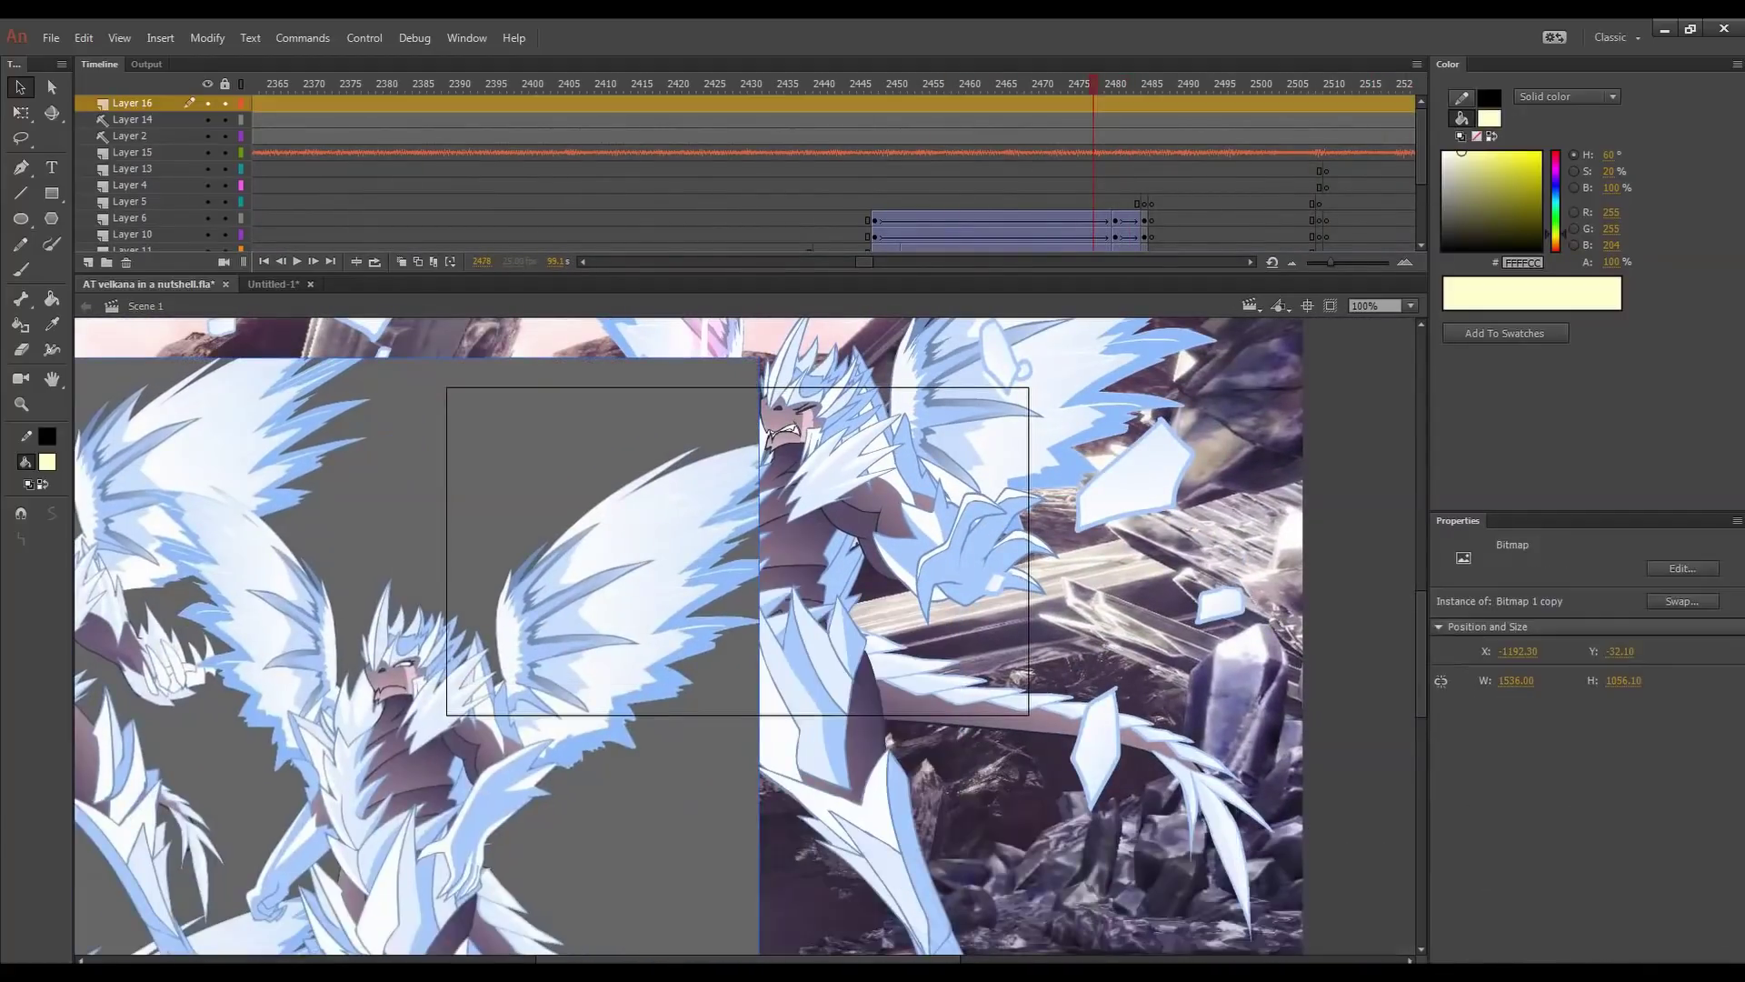
pyautogui.moveTo(591, 637); pyautogui.dragTo(272, 455)
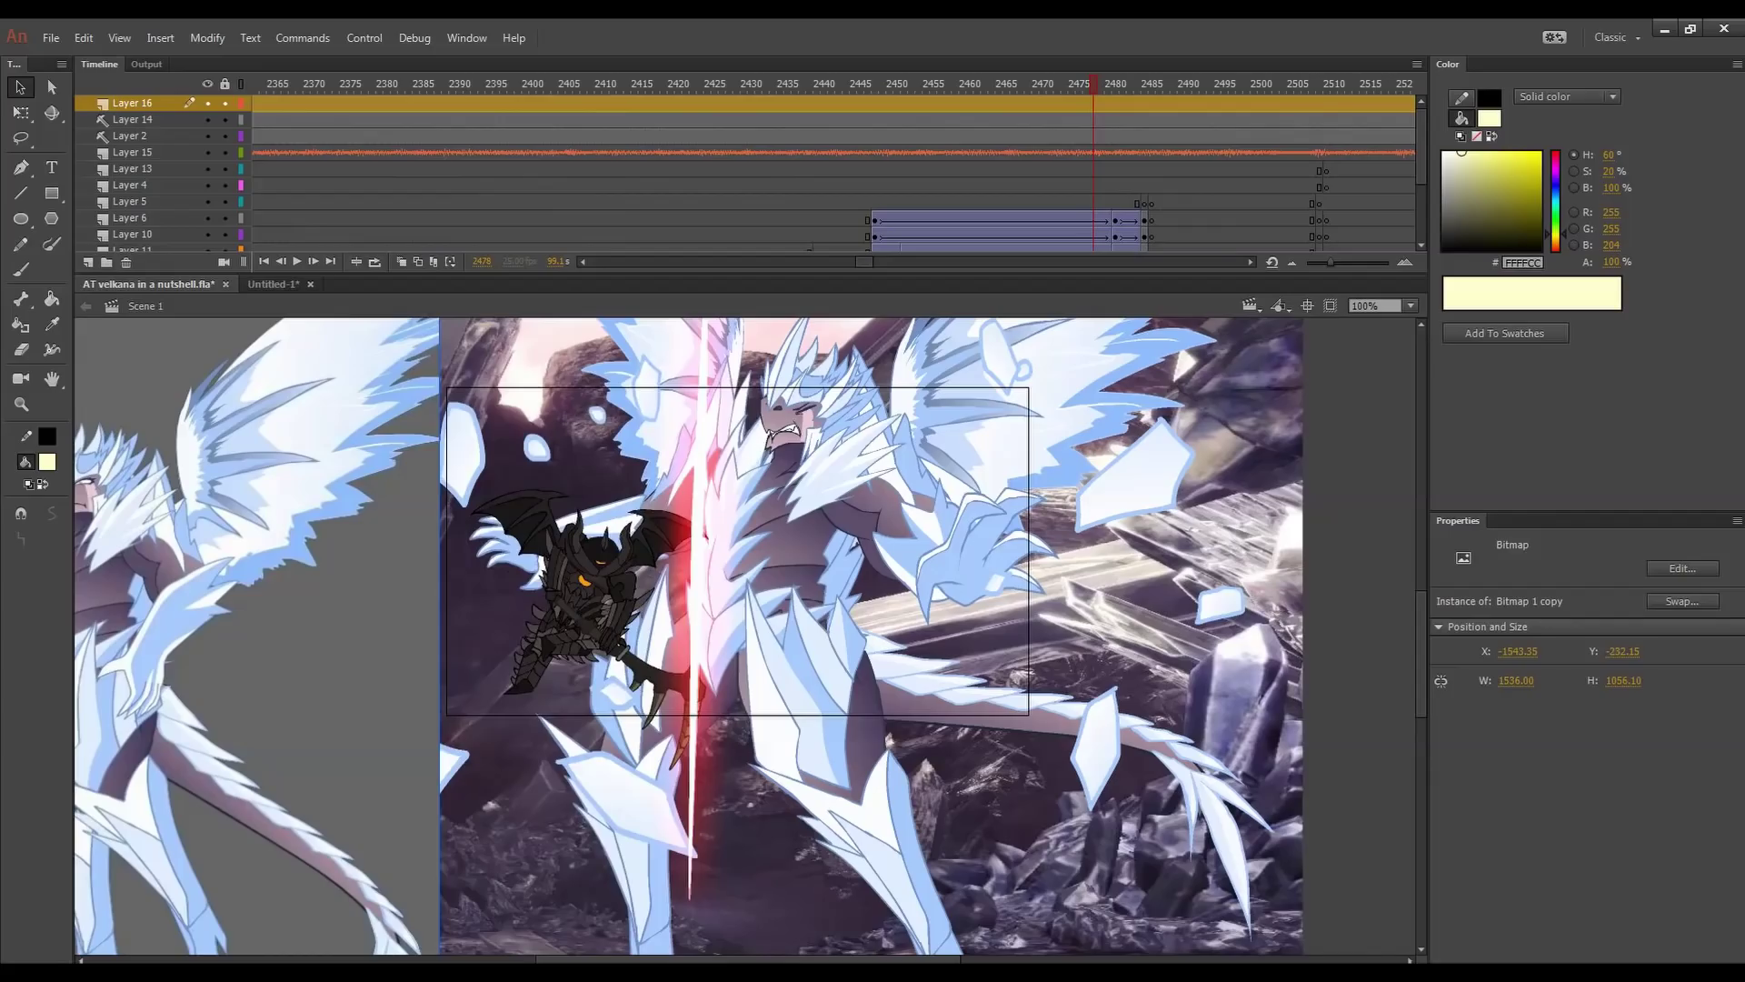
# - Shift the reference bitmap slightly further left of the stage and scrub the main timeline to the folded-wing shot at frame 2634
pyautogui.moveTo(1027, 85); pyautogui.dragTo(924, 216)
pyautogui.moveTo(363, 581); pyautogui.dragTo(259, 588)
pyautogui.moveTo(1420, 154); pyautogui.dragTo(1416, 223)
pyautogui.moveTo(945, 88); pyautogui.dragTo(1212, 91)
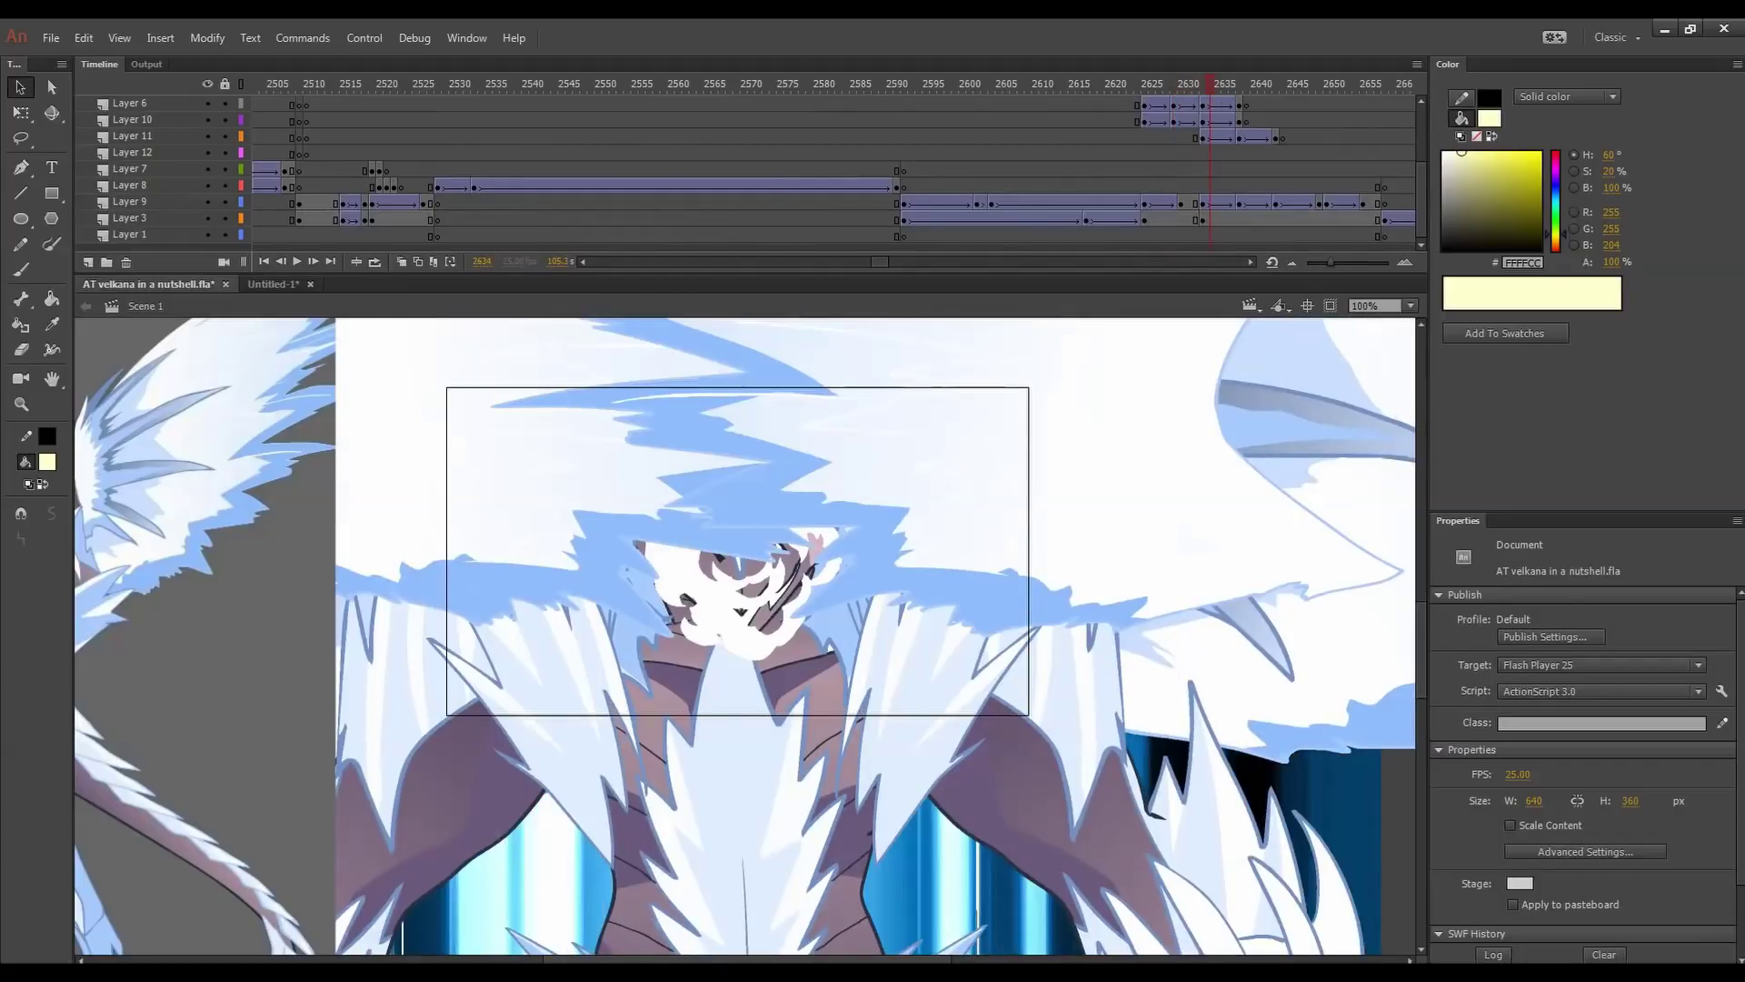
# - Scrub the wing reveal with the view clipped to the stage through to frame 2645 and turn the stage clipping off
pyautogui.moveTo(1205, 84); pyautogui.dragTo(1136, 82)
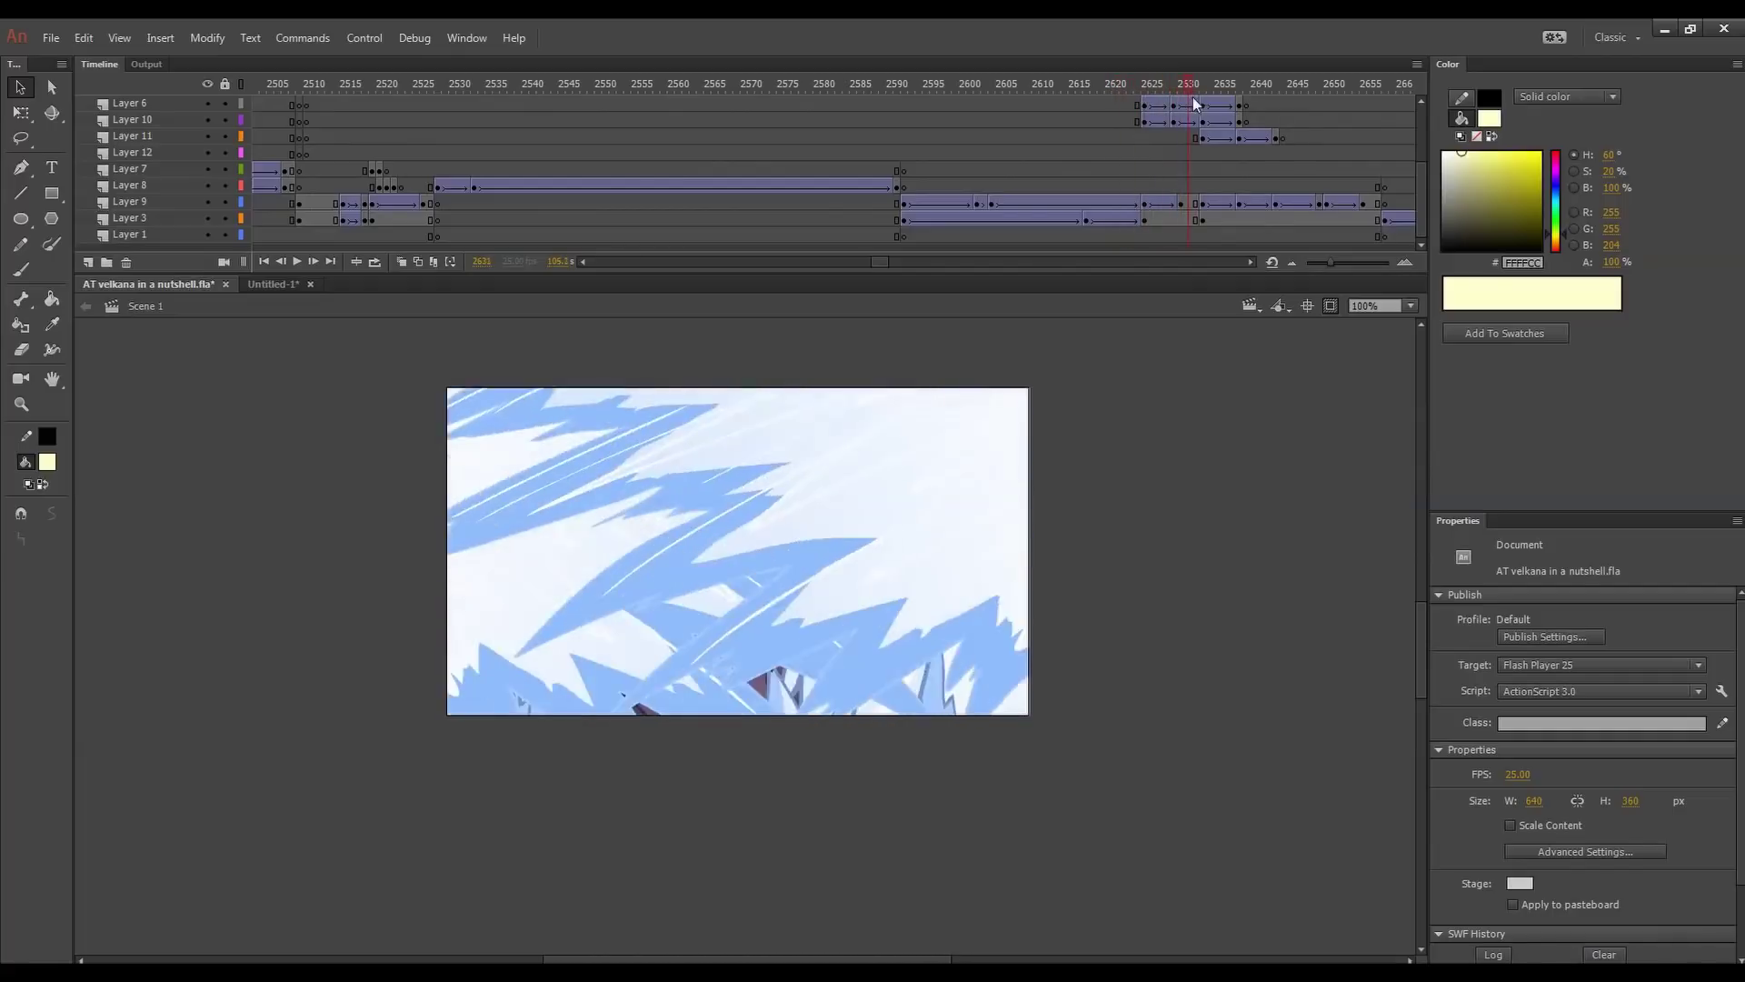
pyautogui.moveTo(1236, 103); pyautogui.dragTo(1290, 122)
pyautogui.click(1330, 305)
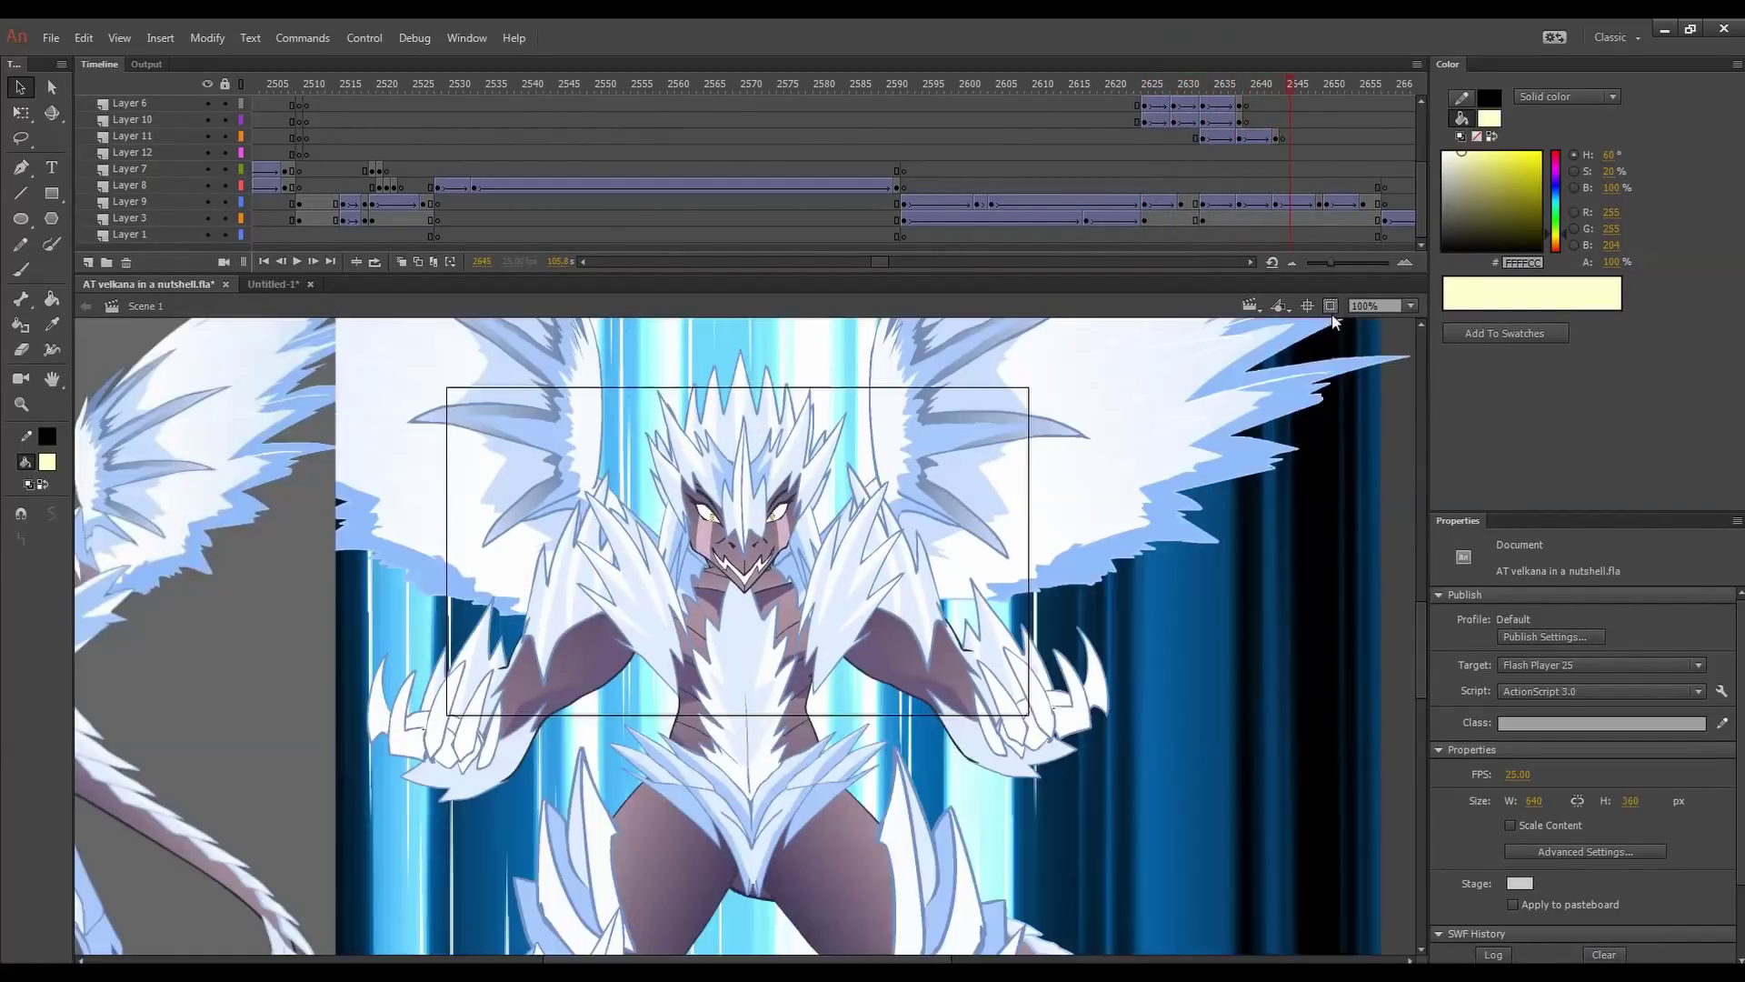
# - Scrub the main timeline back to the folded-wing shot at frame 2629 and select the reference bitmap beside the stage
pyautogui.click(21, 404)
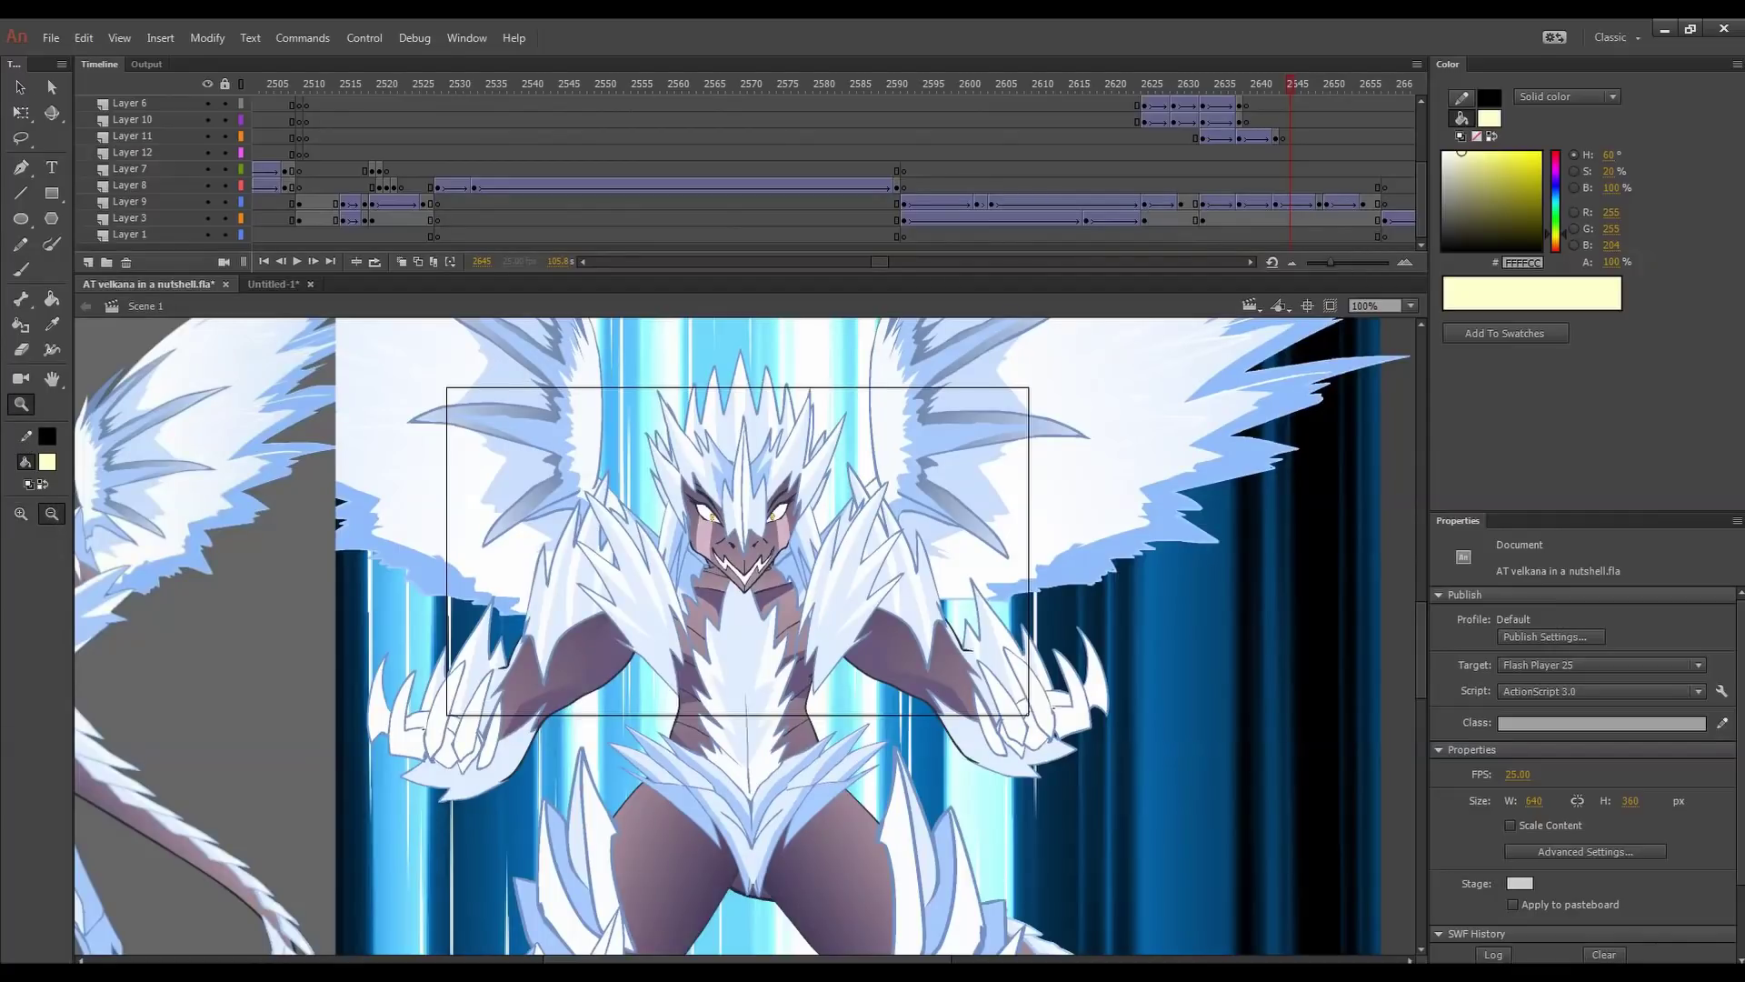
pyautogui.keyDown('alt'); pyautogui.click(756, 622); pyautogui.keyUp('alt')
pyautogui.moveTo(1287, 83); pyautogui.dragTo(1173, 100)
pyautogui.press('v')
pyautogui.click(273, 636)
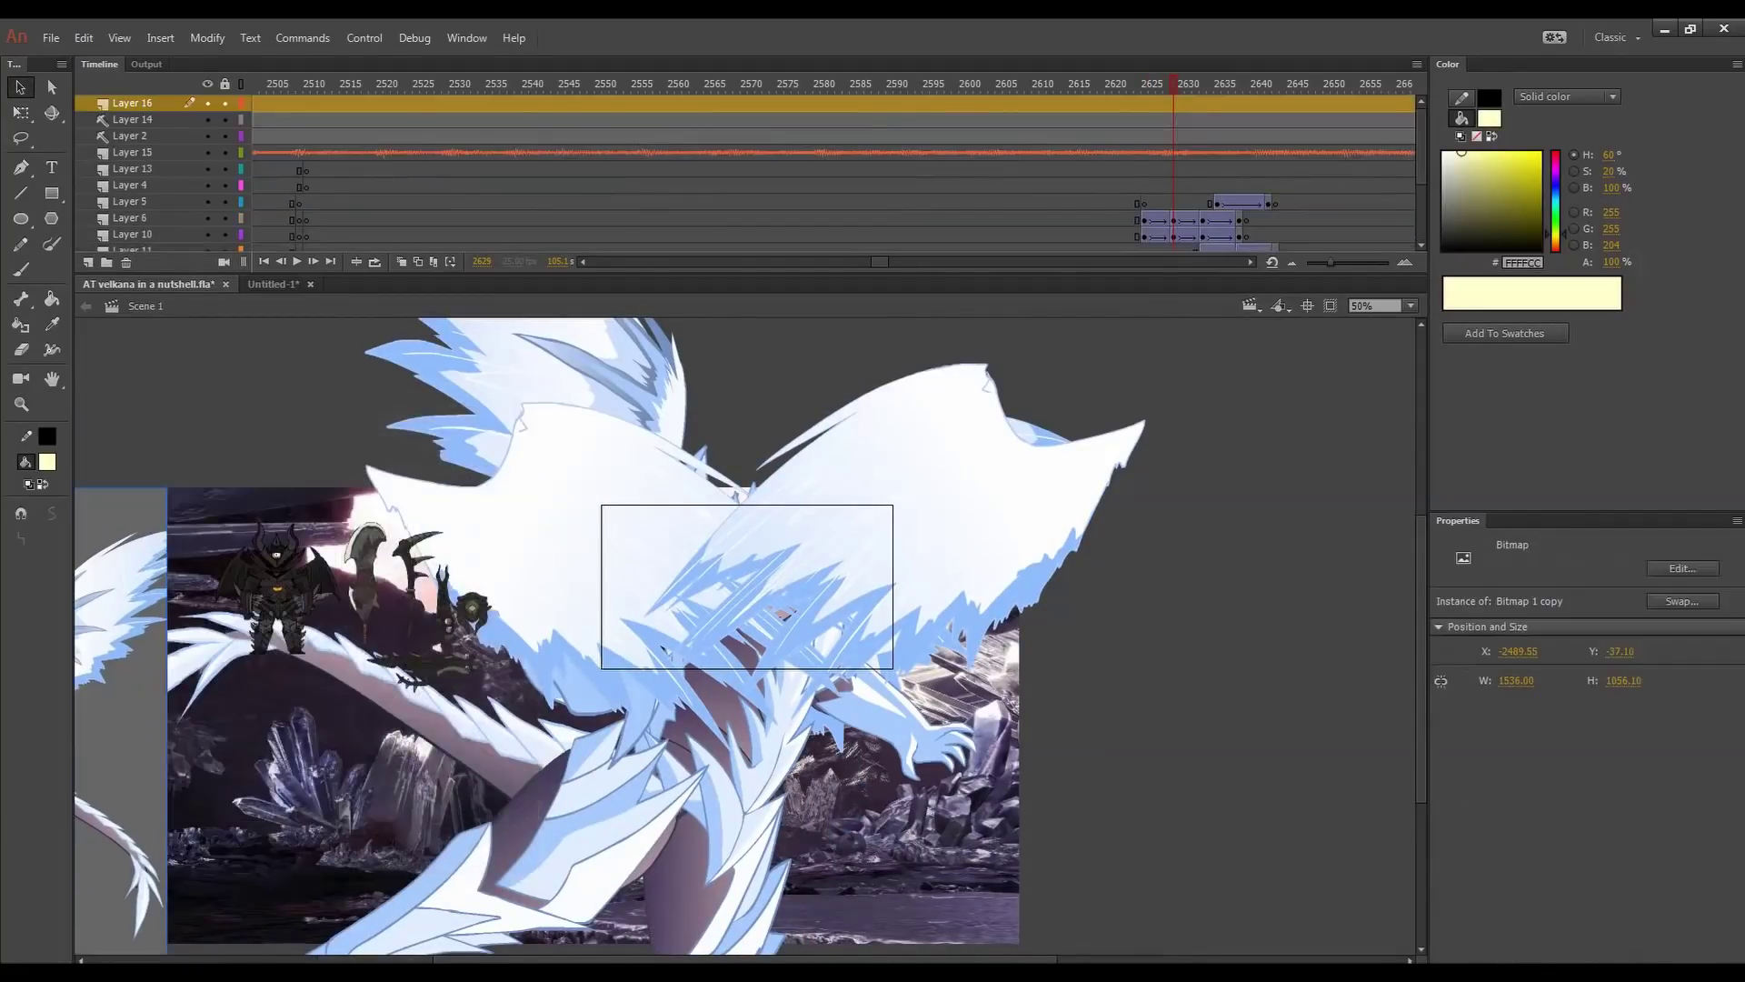
# - Scrub to frame 2688 and examine Velkhana up close behind the black armored silhouette
pyautogui.moveTo(1165, 84); pyautogui.dragTo(1129, 173)
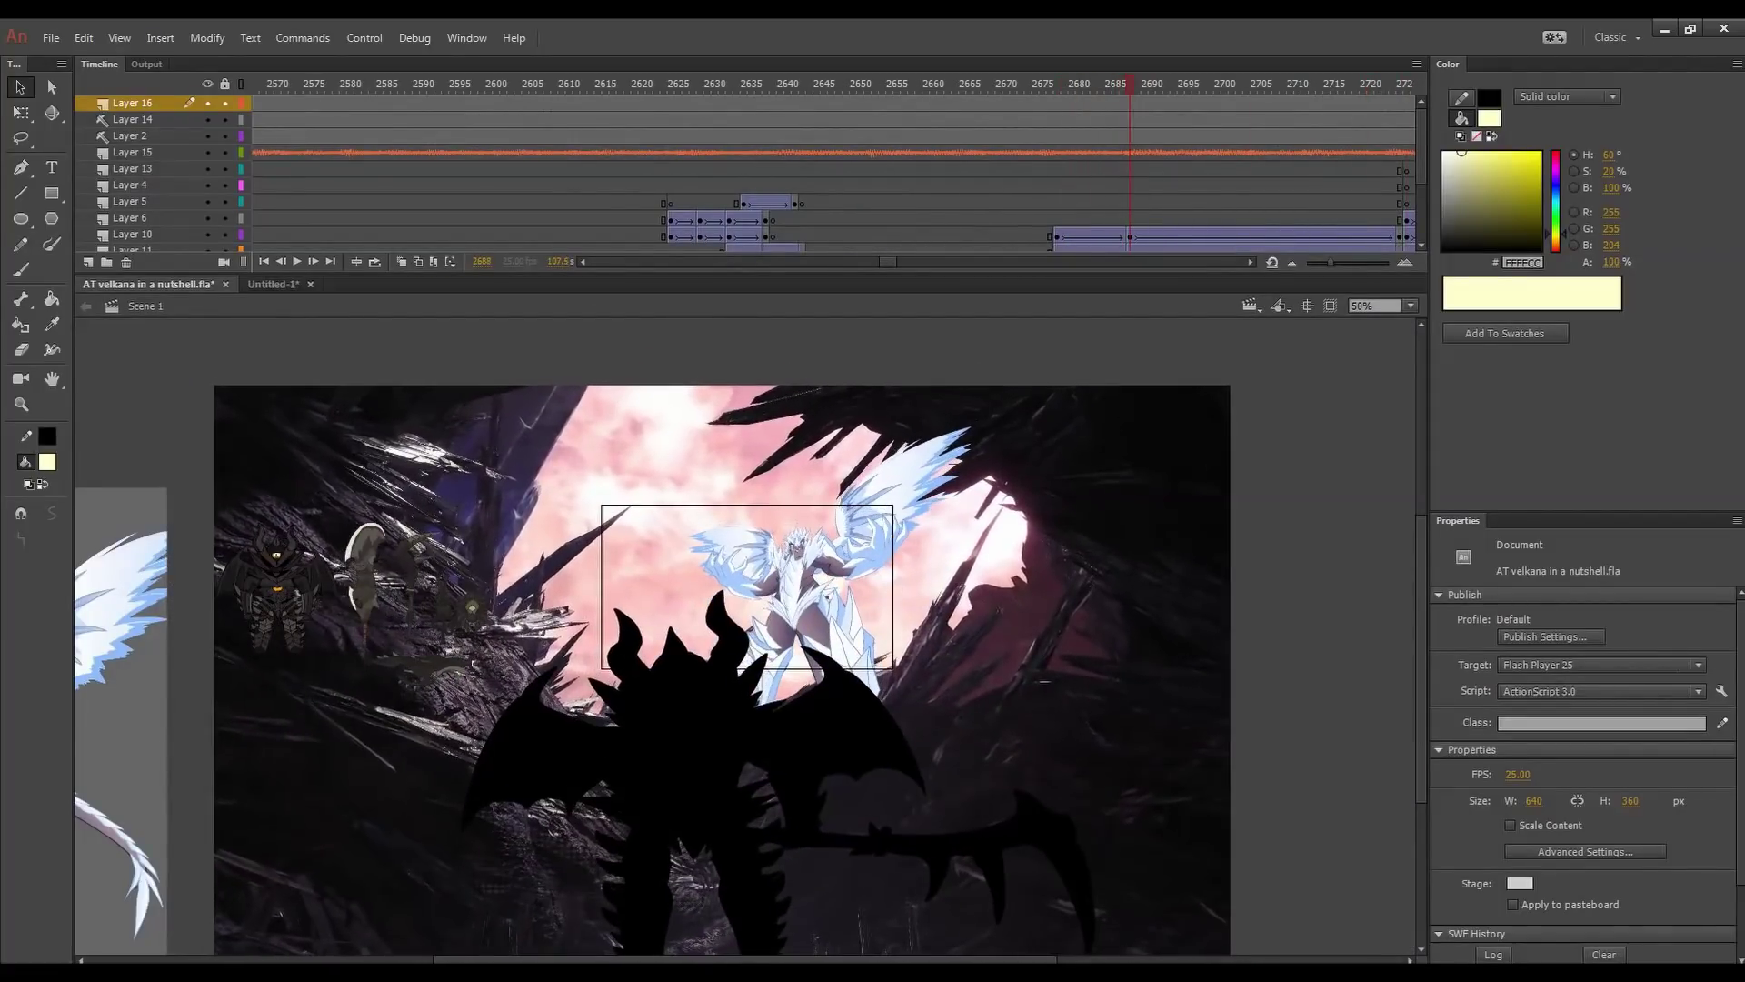
pyautogui.click(21, 403)
pyautogui.click(807, 609)
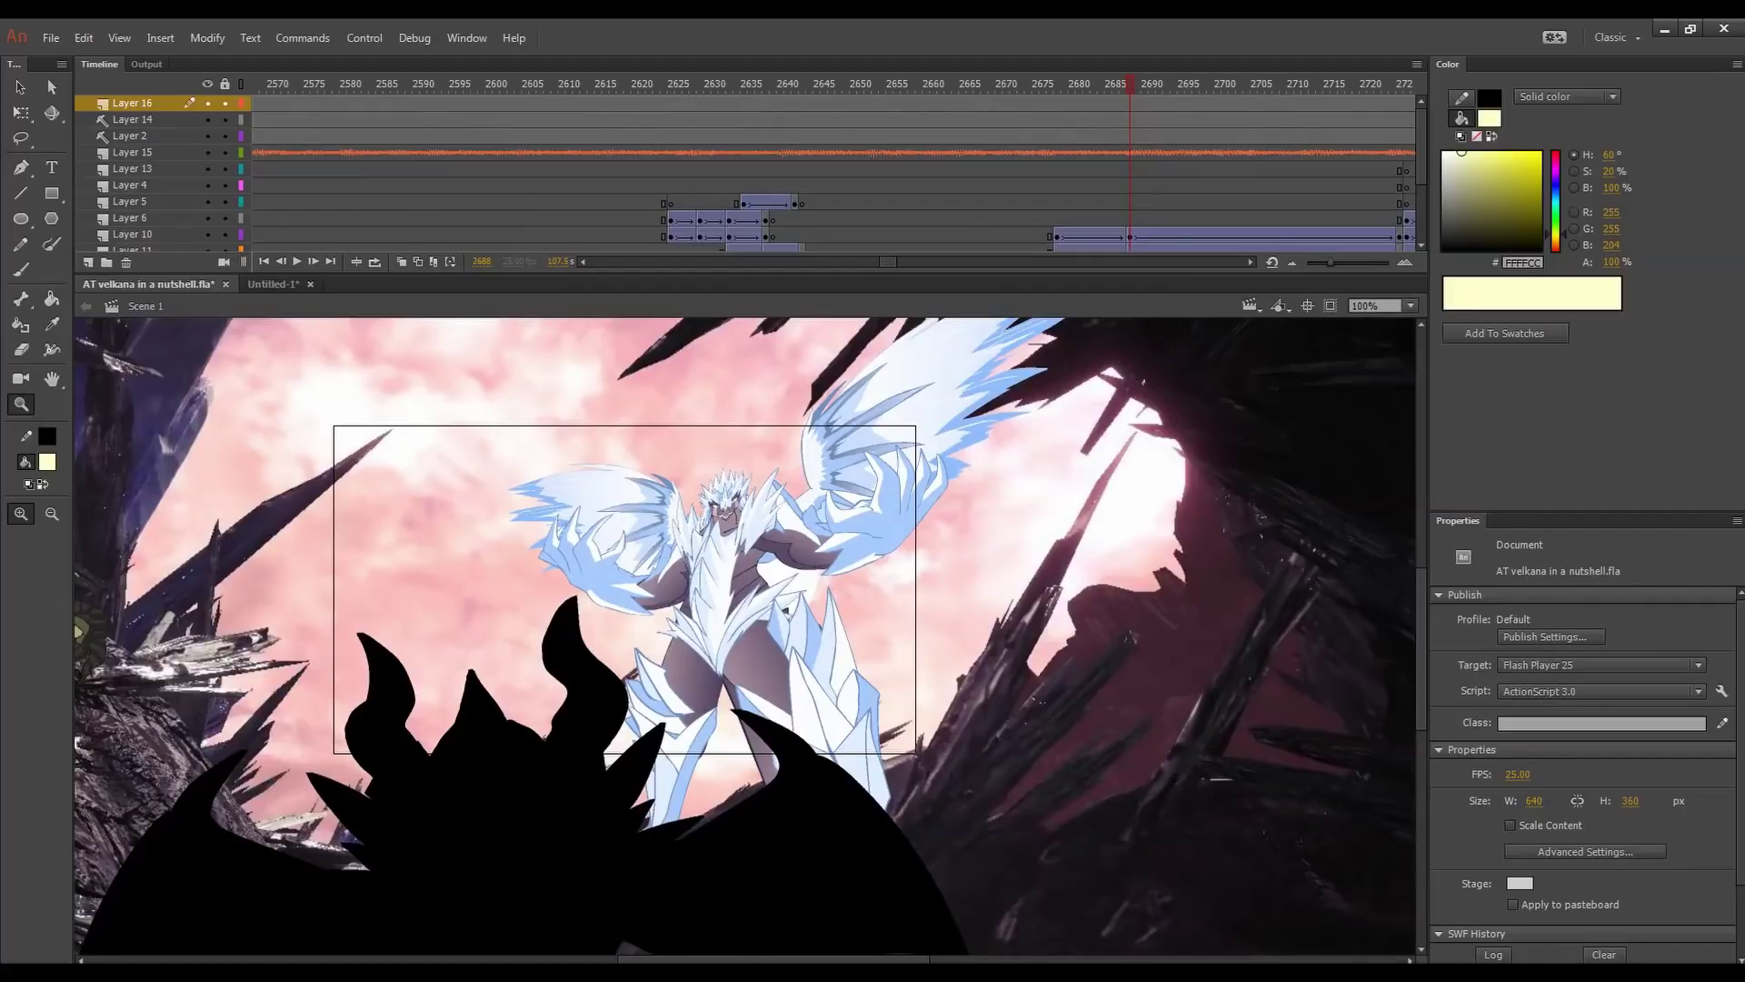
pyautogui.click(709, 536)
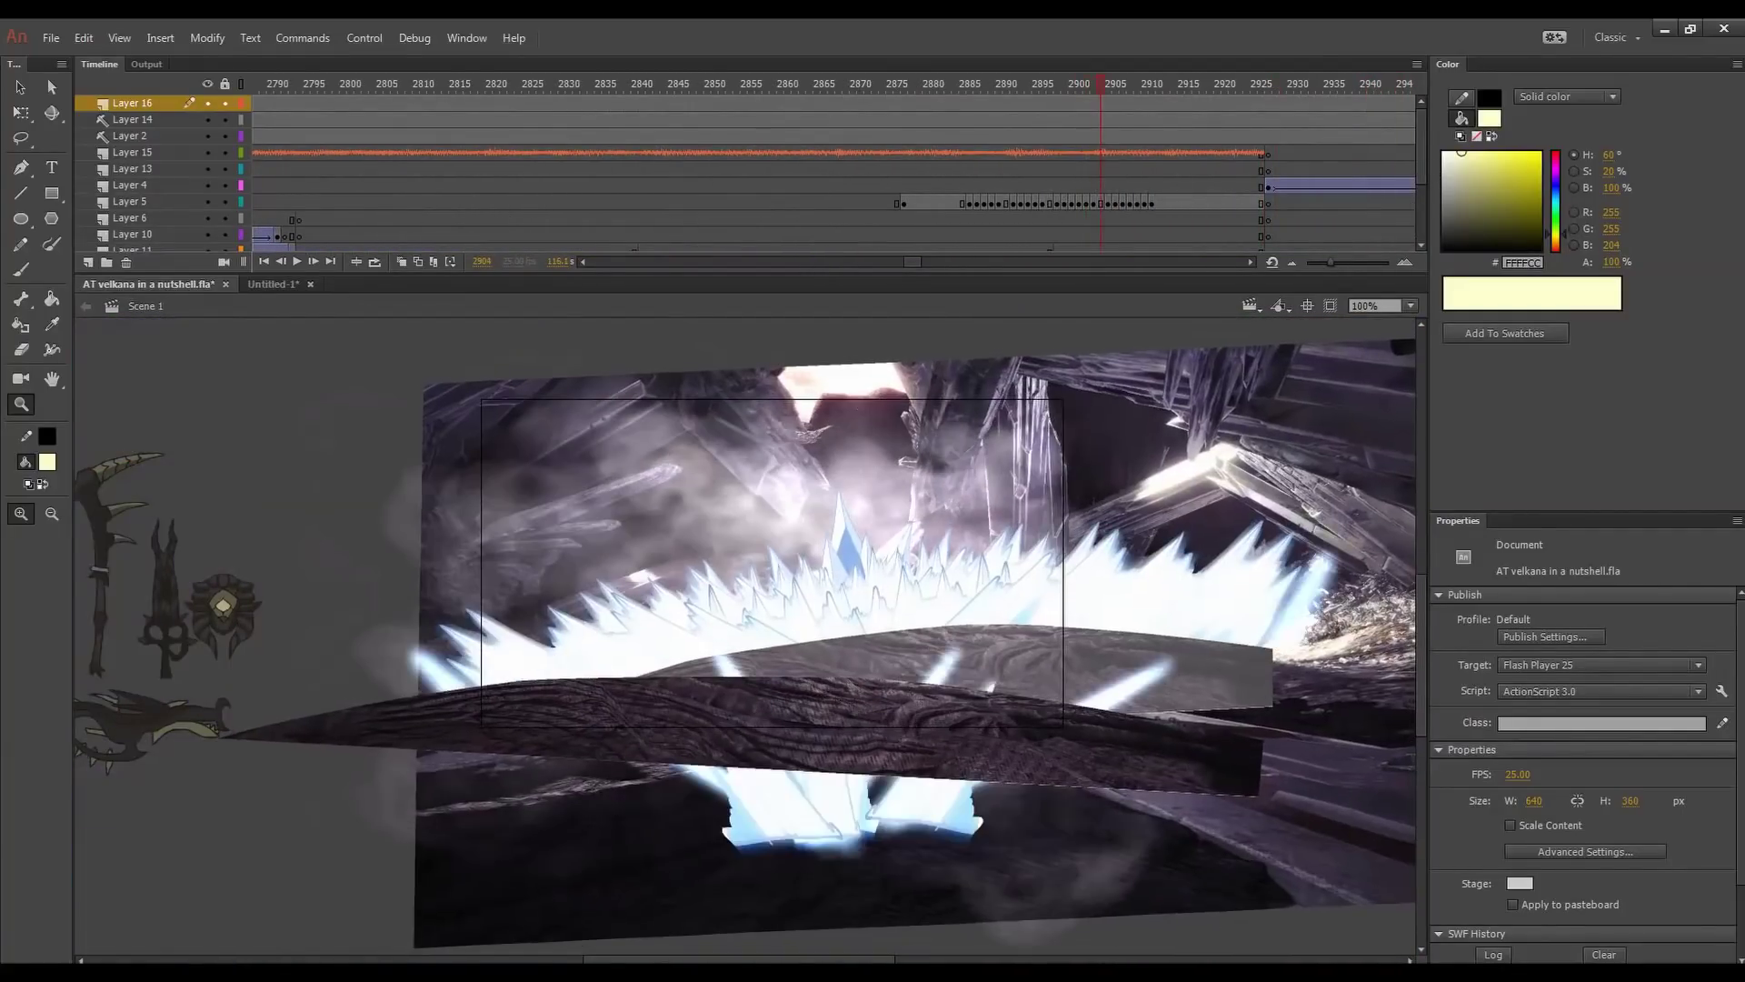
# - Bring Layer 16's four-pose reference bitmap from the left of the stage onto the ice-burst shot at frame 2904
pyautogui.hotkey('ctrl', '-')
pyautogui.moveTo(182, 727); pyautogui.dragTo(1099, 544)
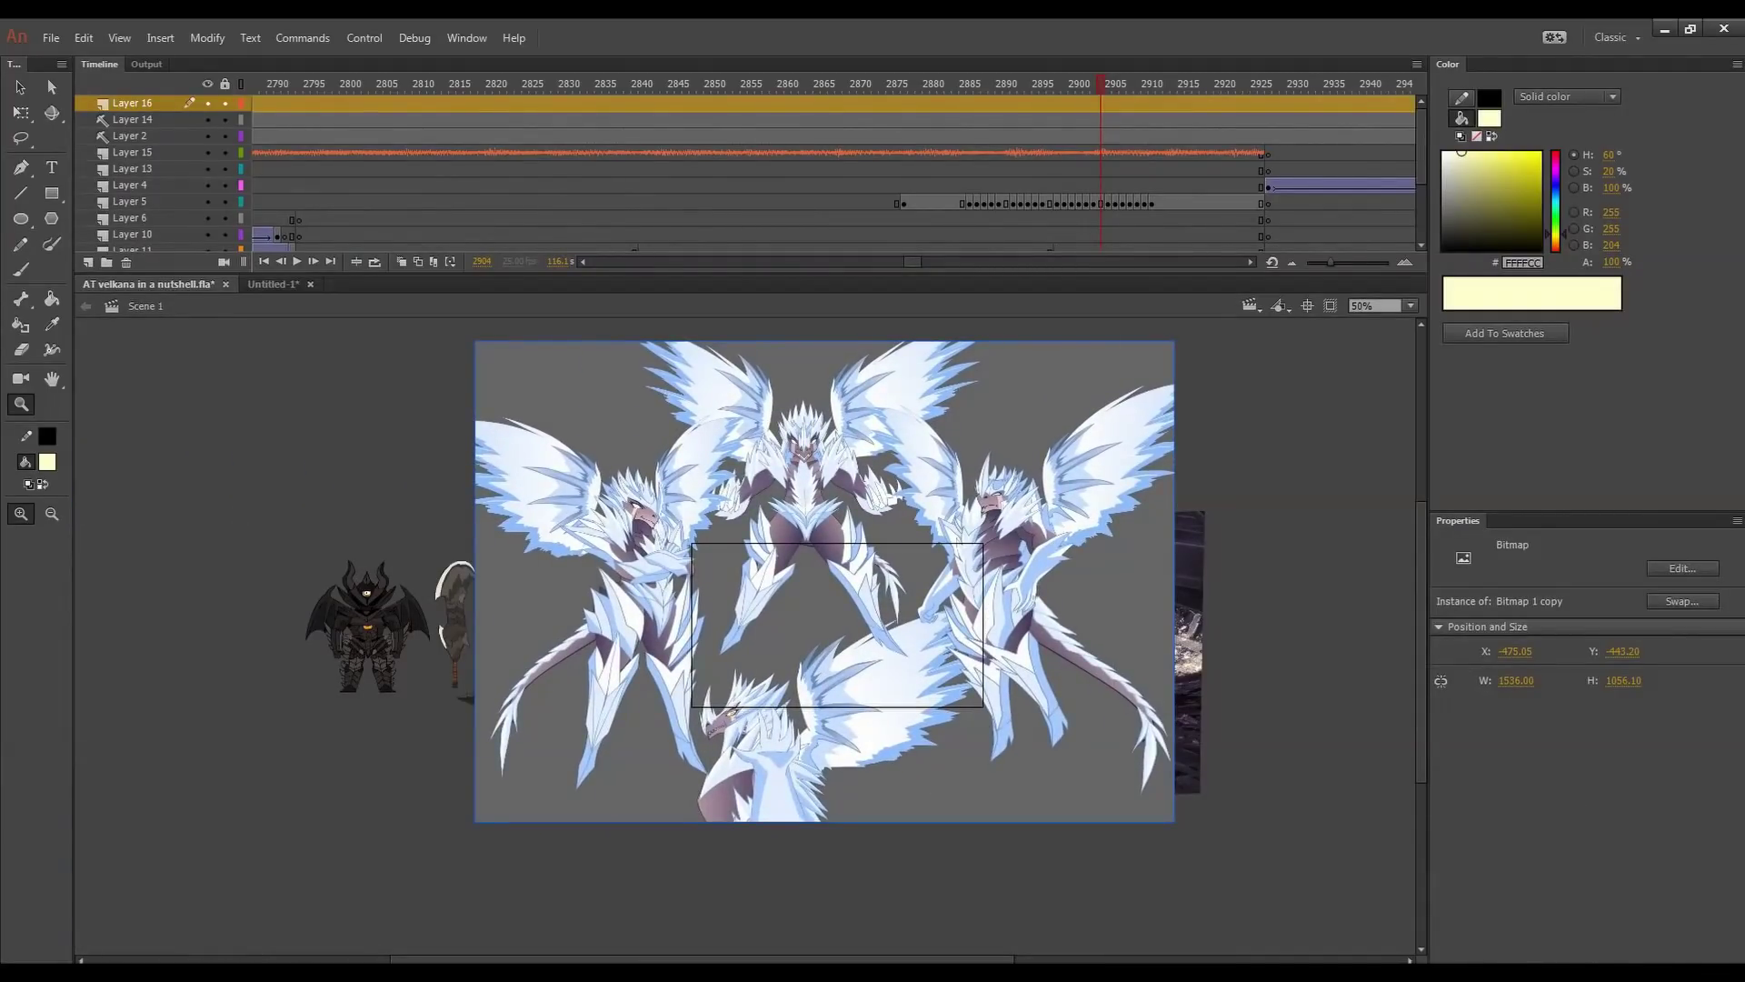
pyautogui.press('v')
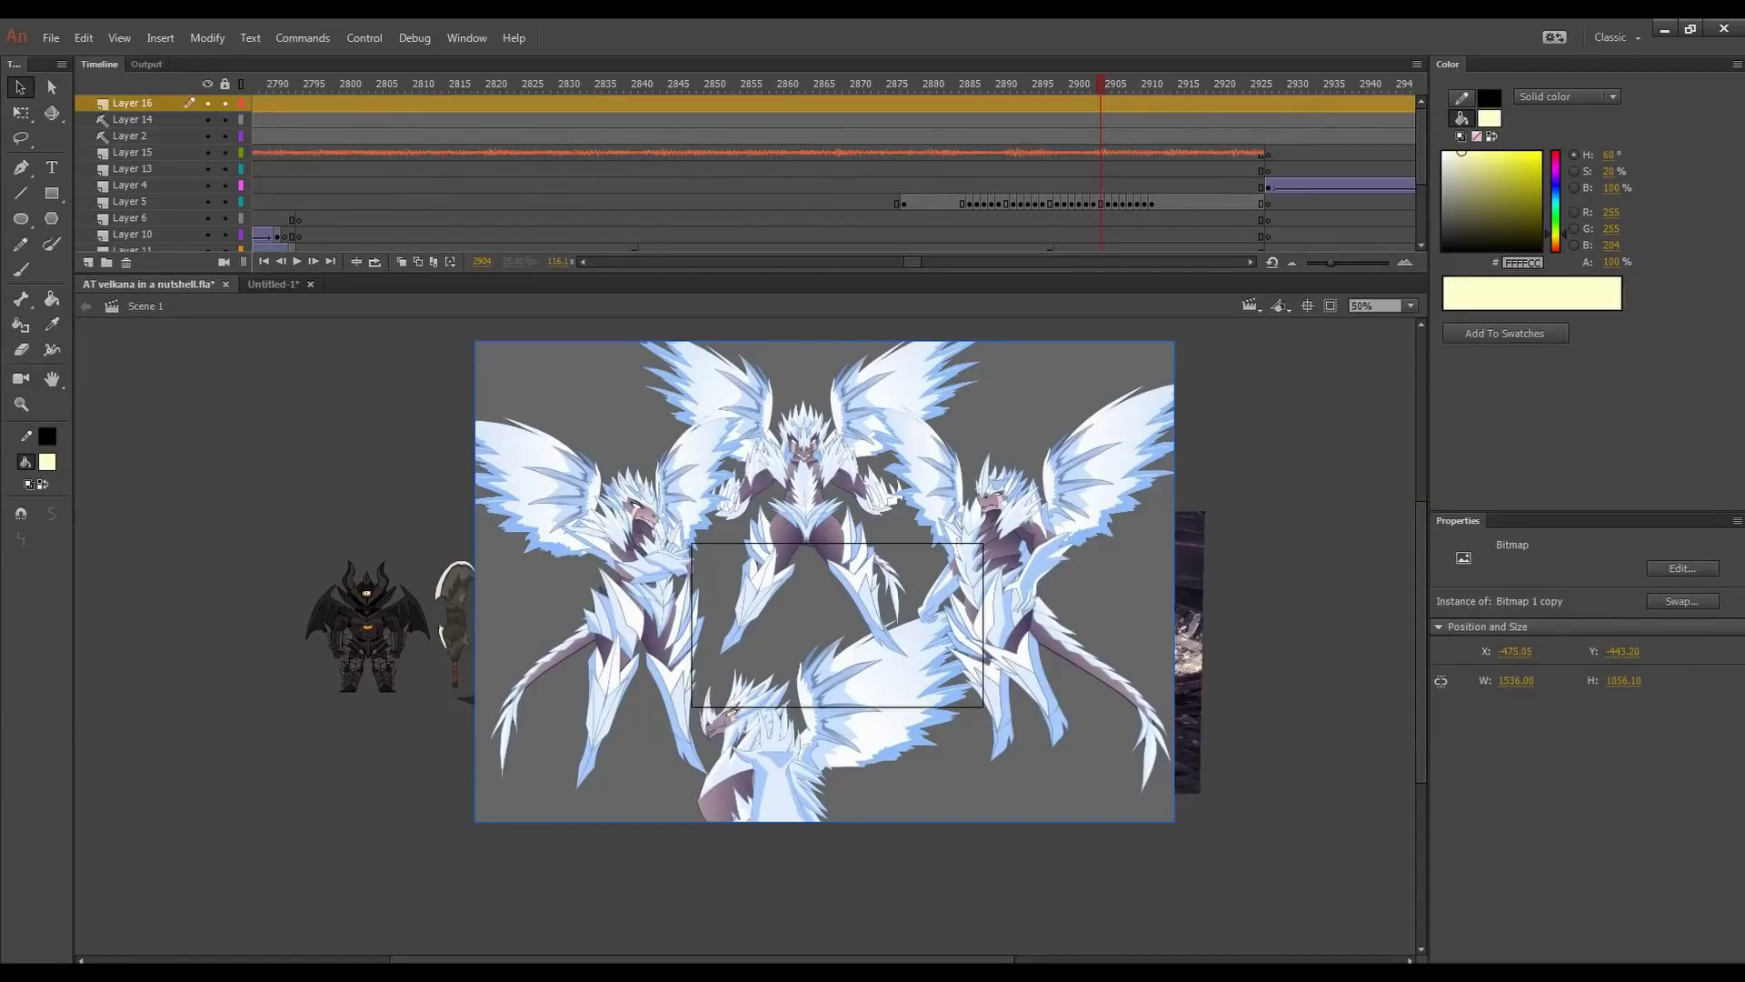
pyautogui.moveTo(824, 582); pyautogui.dragTo(878, 683)
# - Scale the reference bitmap down to about 668 by 464 px, place it right of the stage, and scrub to frame 2900
pyautogui.click(20, 112)
pyautogui.moveTo(529, 442); pyautogui.dragTo(697, 559)
pyautogui.moveTo(845, 654); pyautogui.dragTo(798, 607)
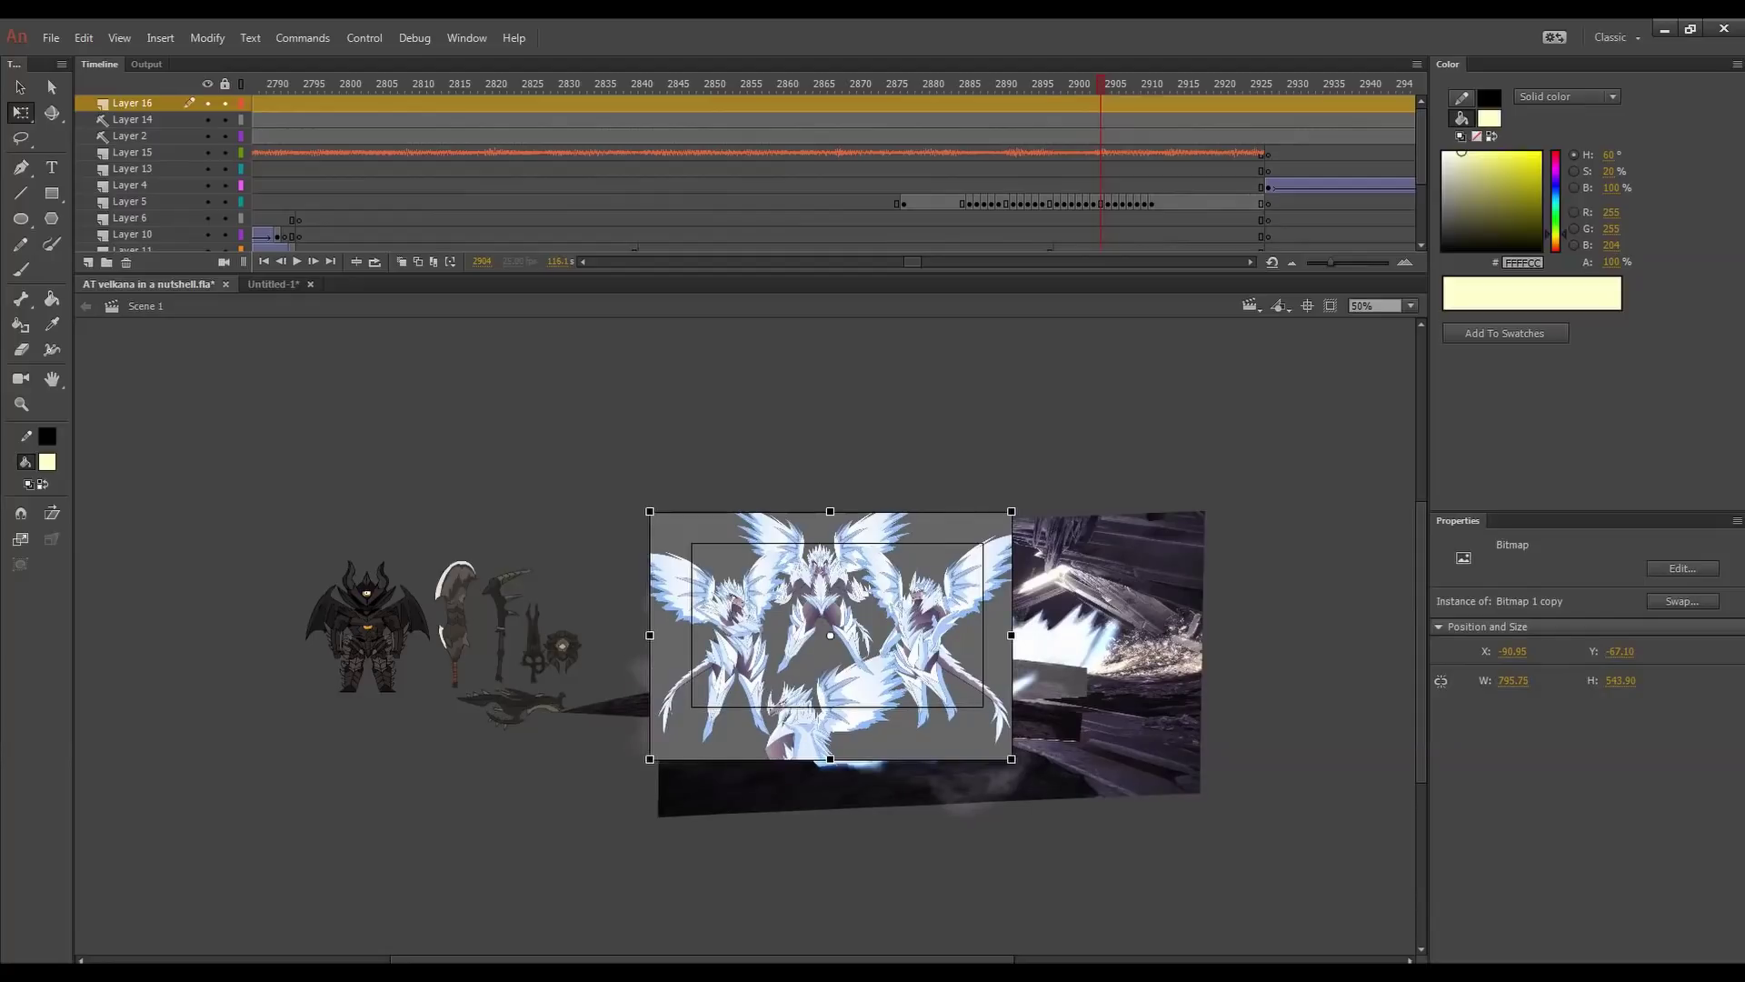
pyautogui.moveTo(798, 607); pyautogui.dragTo(1156, 601)
pyautogui.moveTo(1007, 504); pyautogui.dragTo(1037, 523)
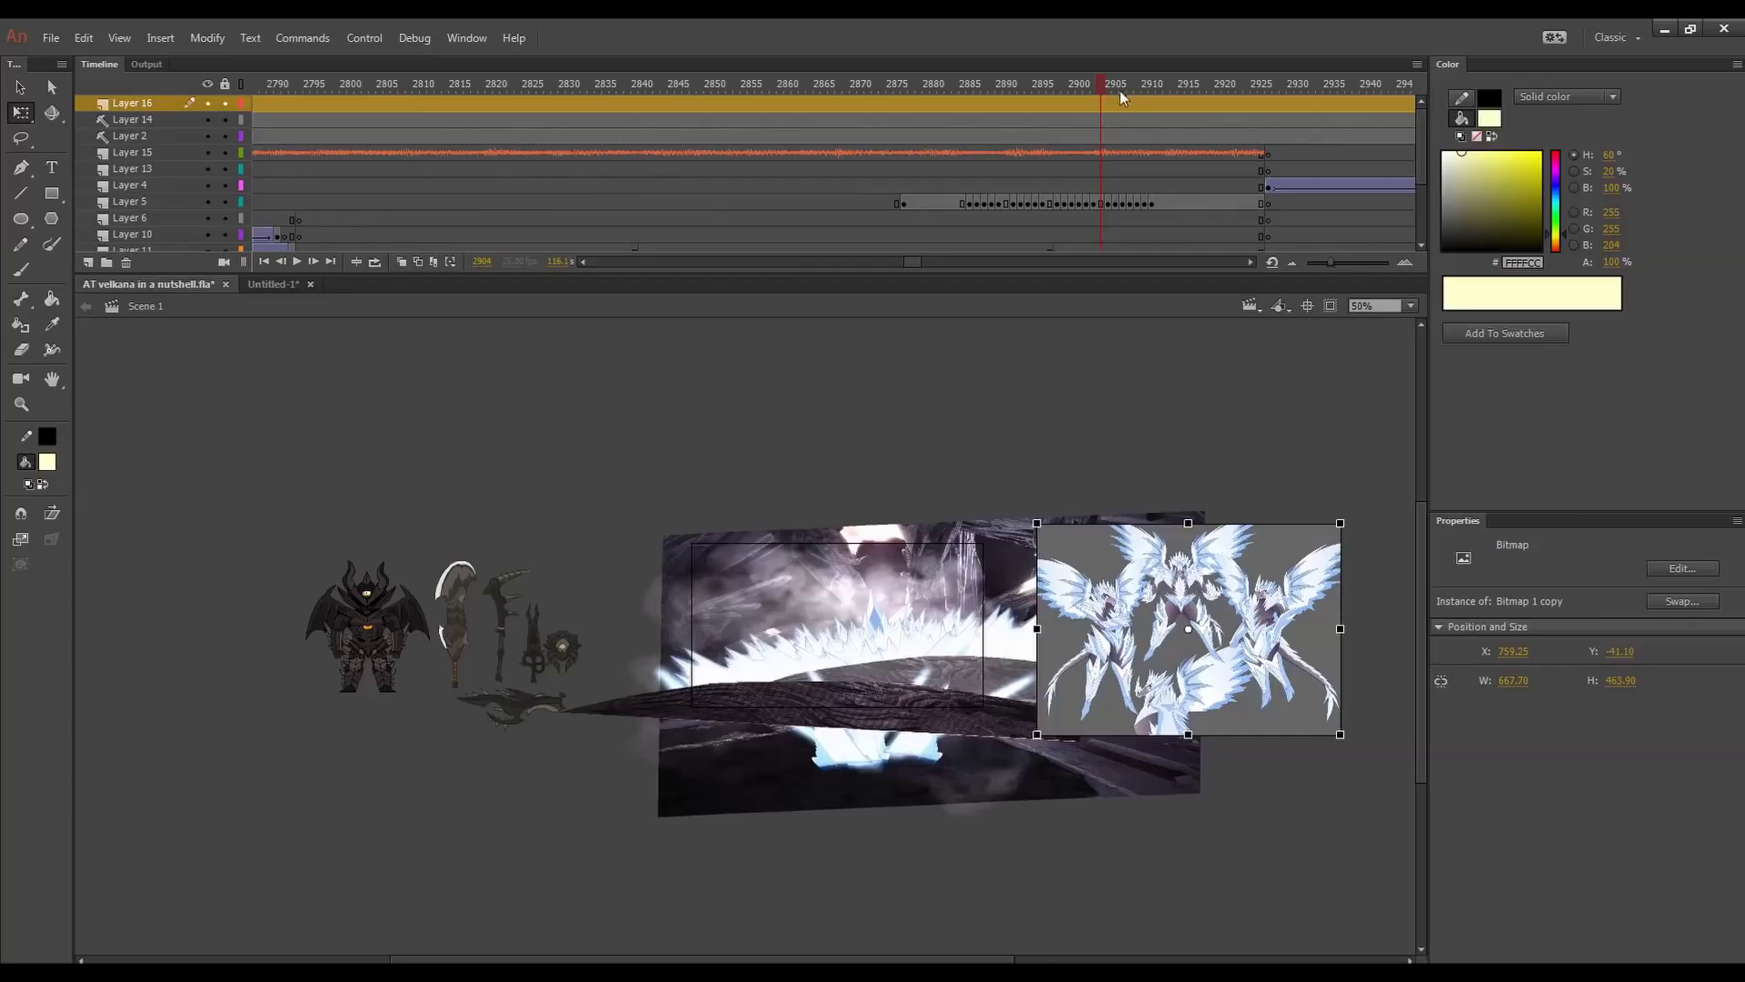
pyautogui.moveTo(1106, 84); pyautogui.dragTo(1072, 83)
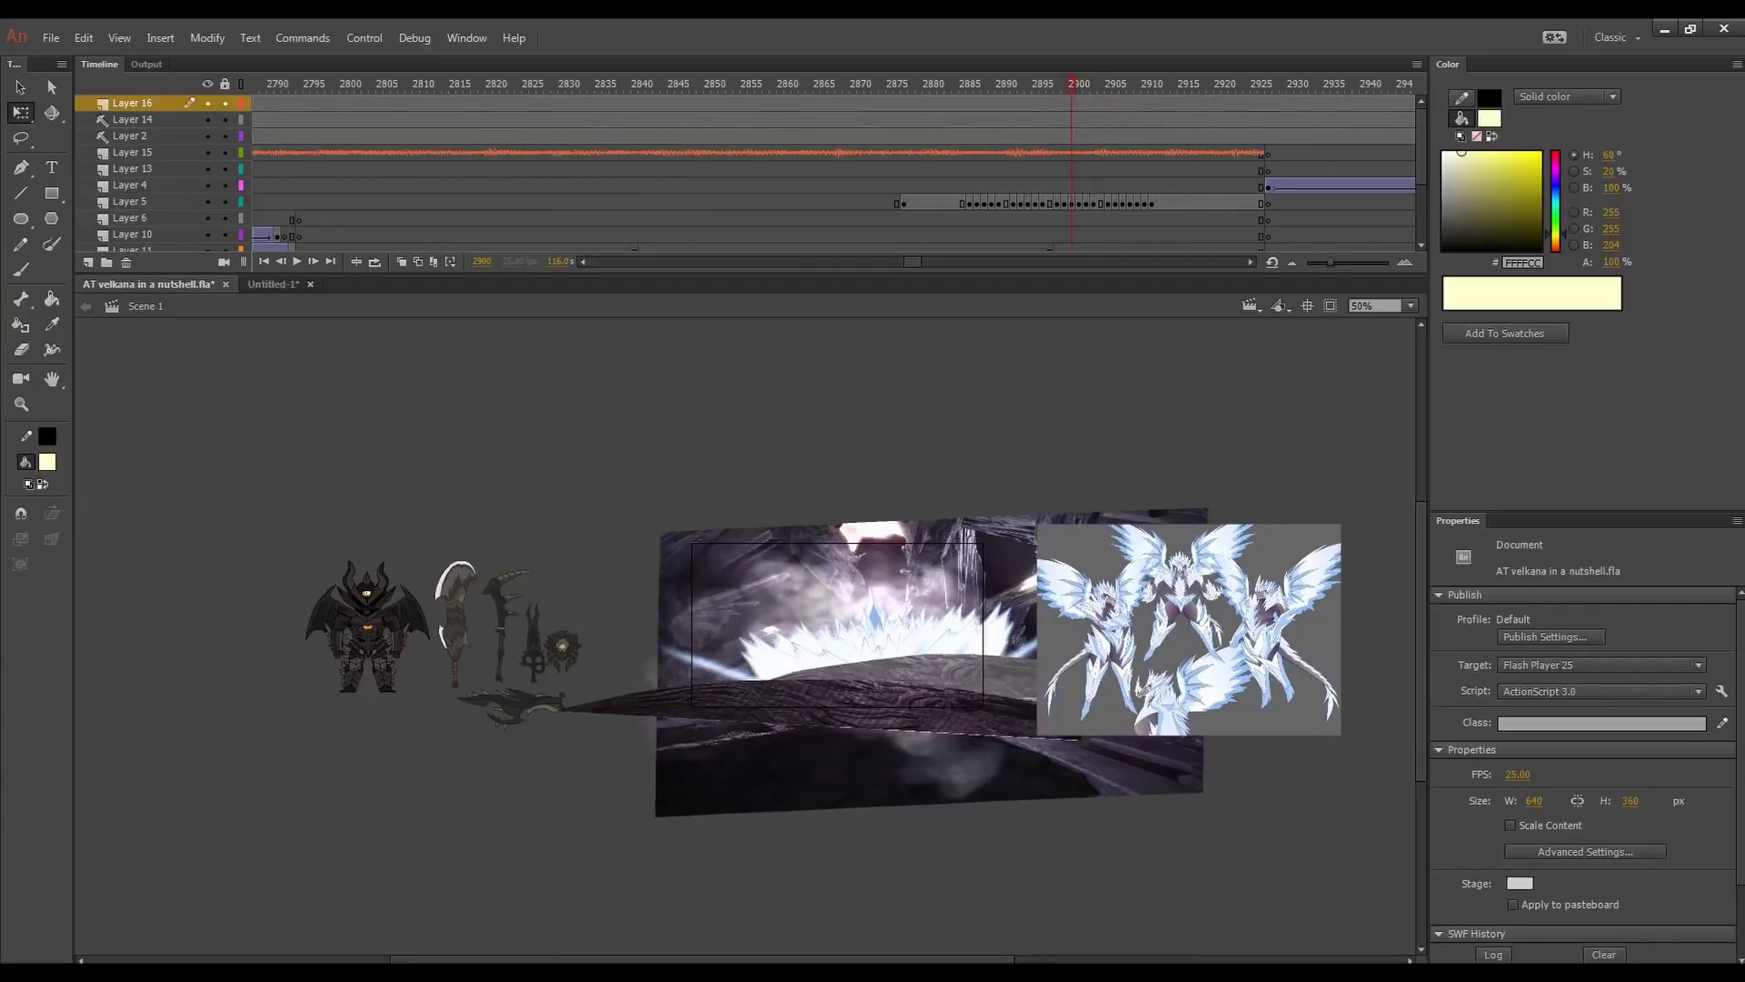